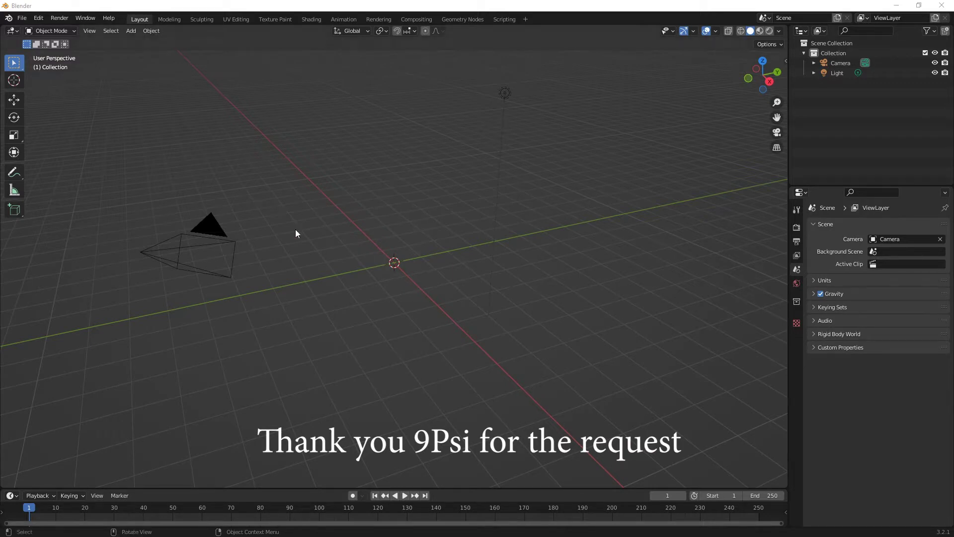
Step: Select the default camera and delete it, leaving only the light
click(145, 254)
key(Delete)
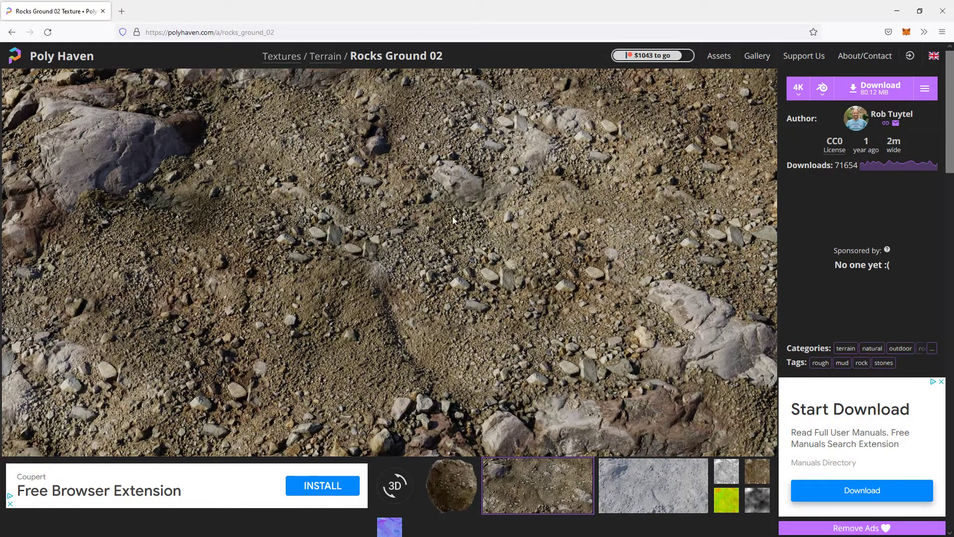
Step: Go back from the Rocks Ground 02 page and scroll the Terrain textures list
scroll(427, 286, down, 10)
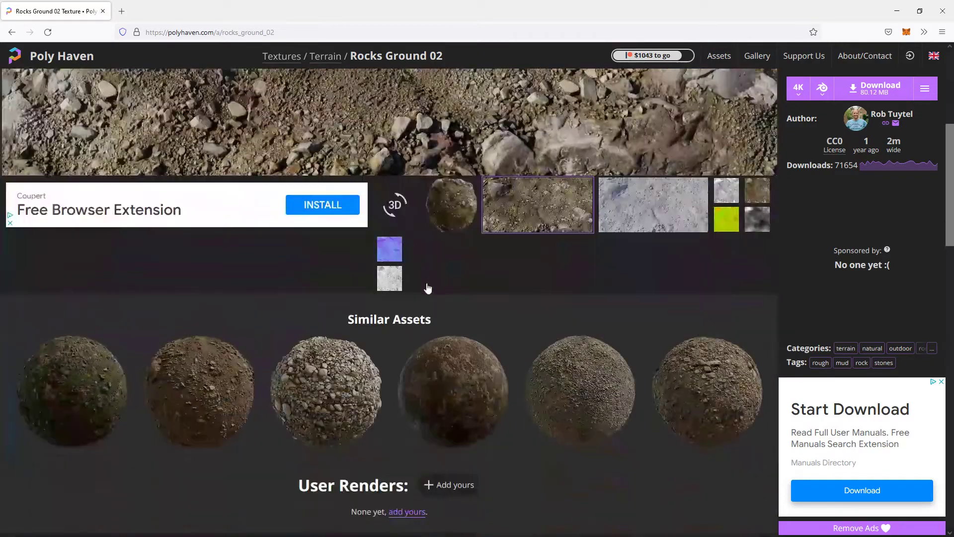
scroll(427, 287, up, 10)
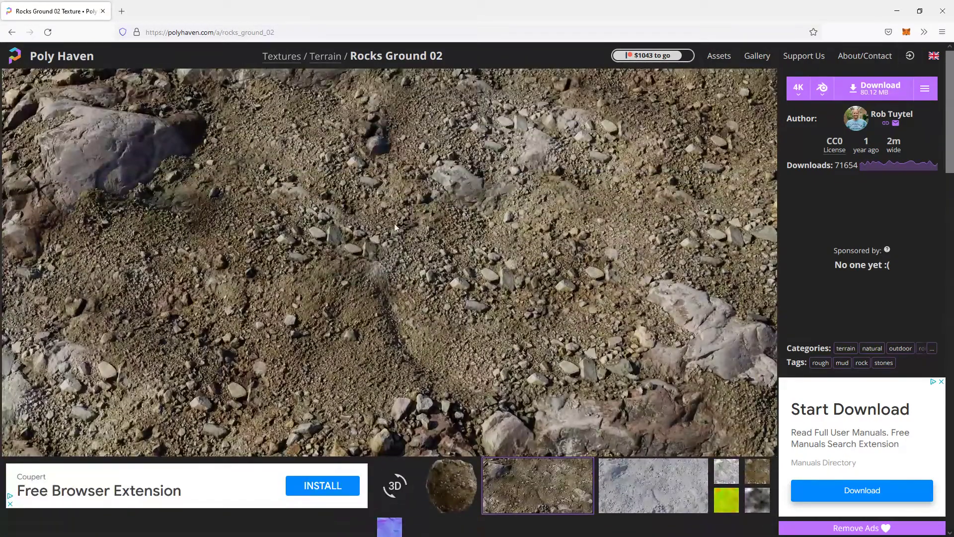
click(12, 32)
scroll(501, 366, down, 10)
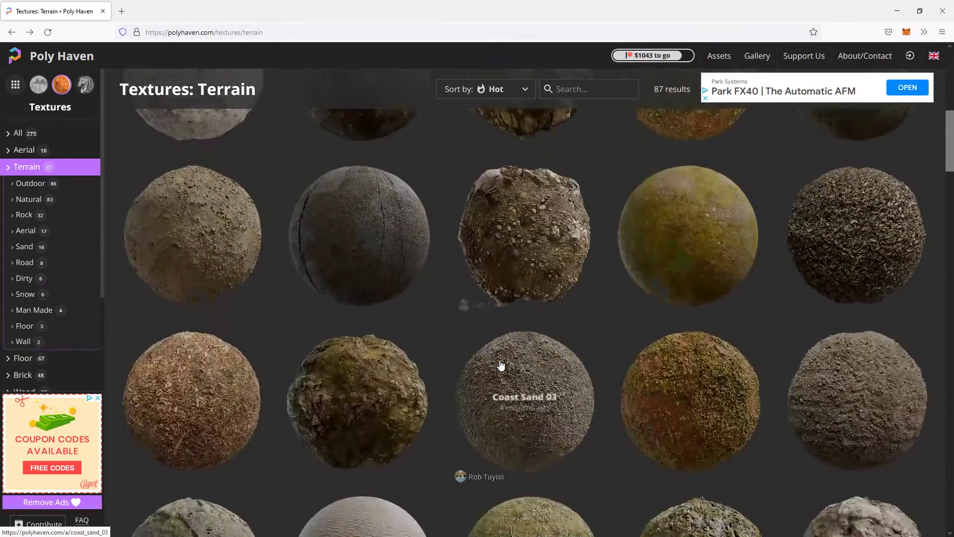
scroll(500, 365, down, 6)
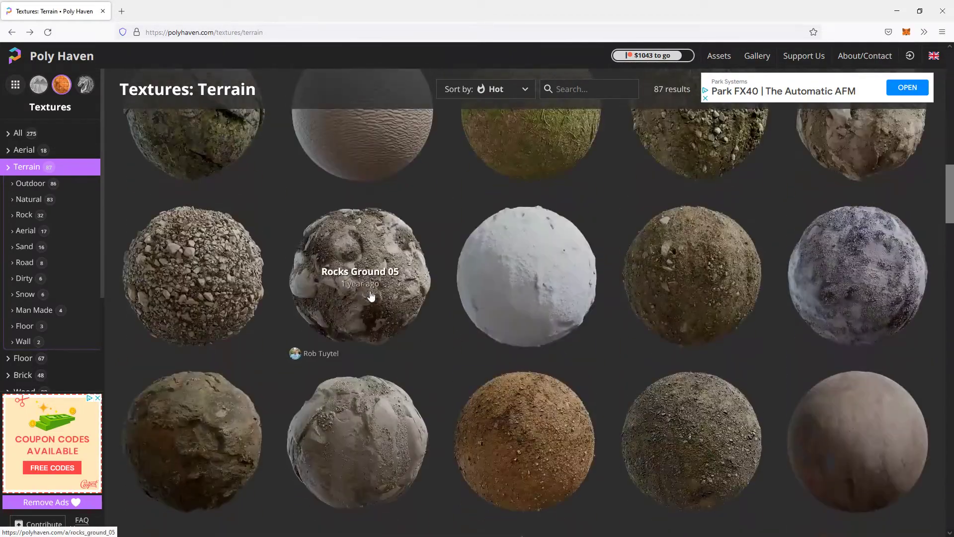
Step: Browse the full Textures catalogue, then minimise the browser to return to Blender
click(20, 137)
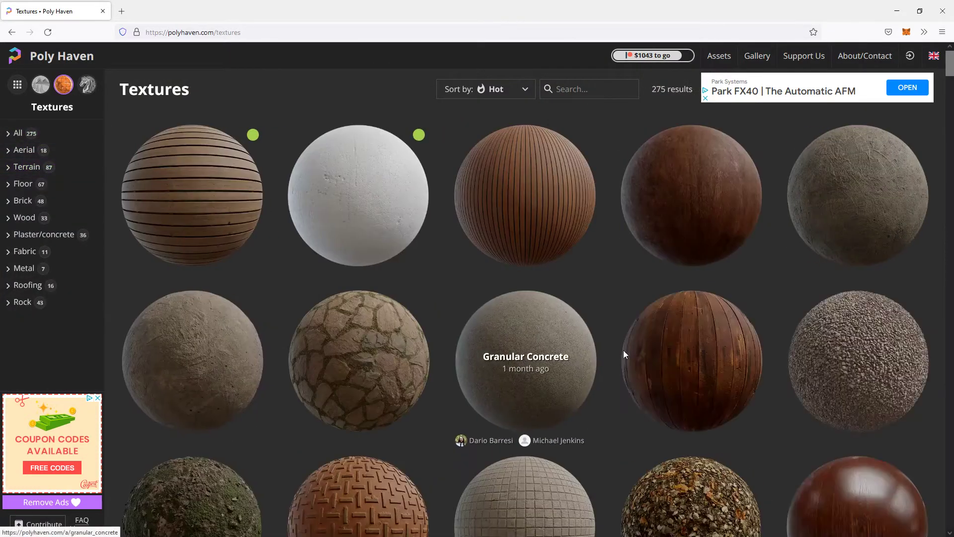
scroll(598, 380, down, 10)
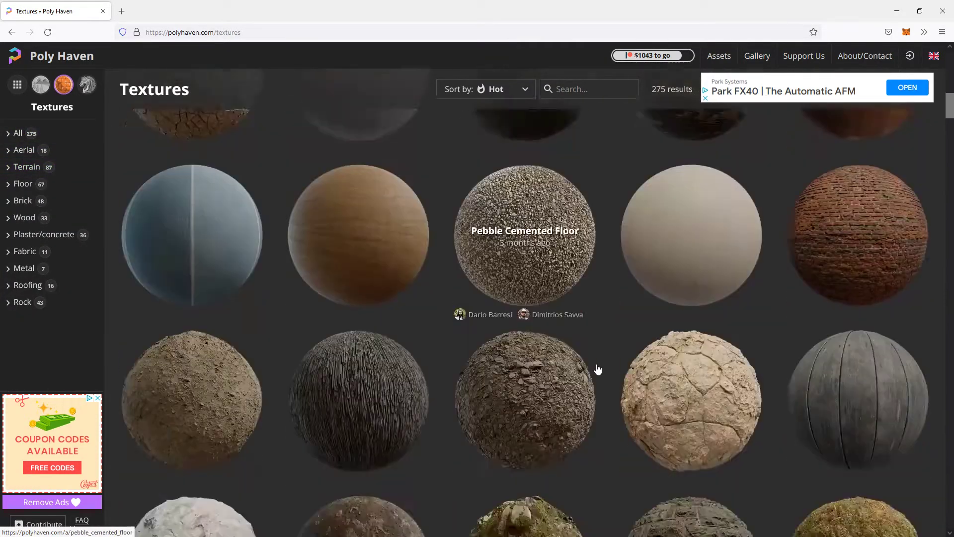
scroll(598, 367, down, 10)
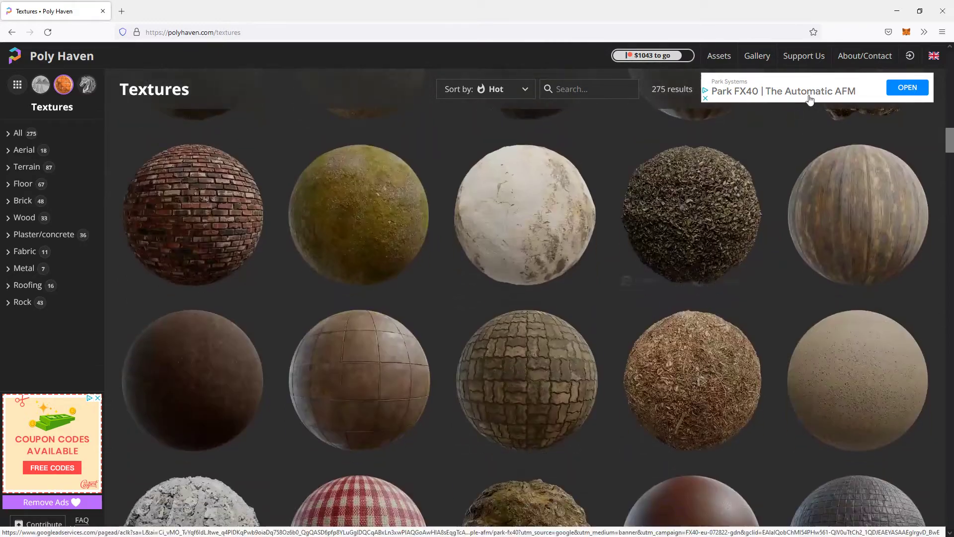
click(896, 10)
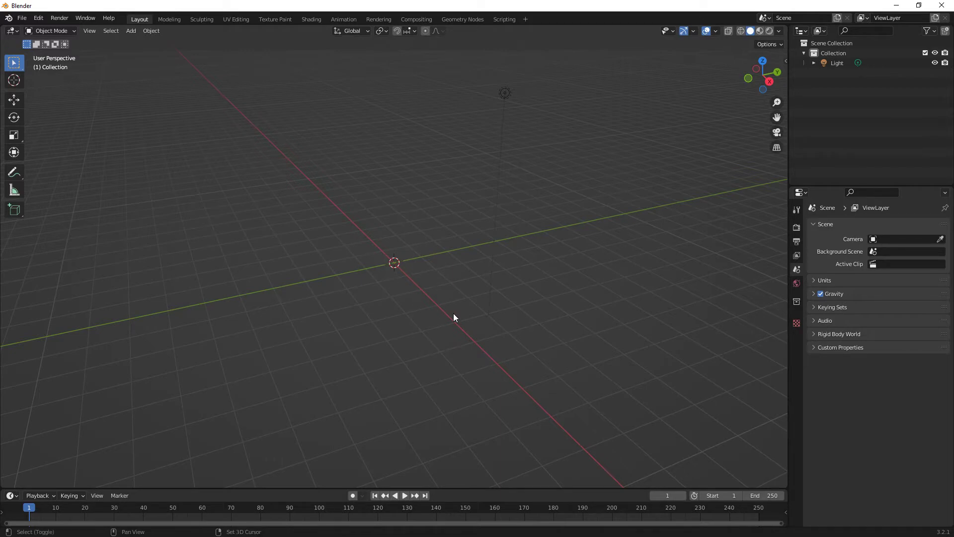
Step: Add a mesh plane at the origin and scale it up about 3.5 times
key(shift+a)
mouse_move(453, 313)
click(491, 313)
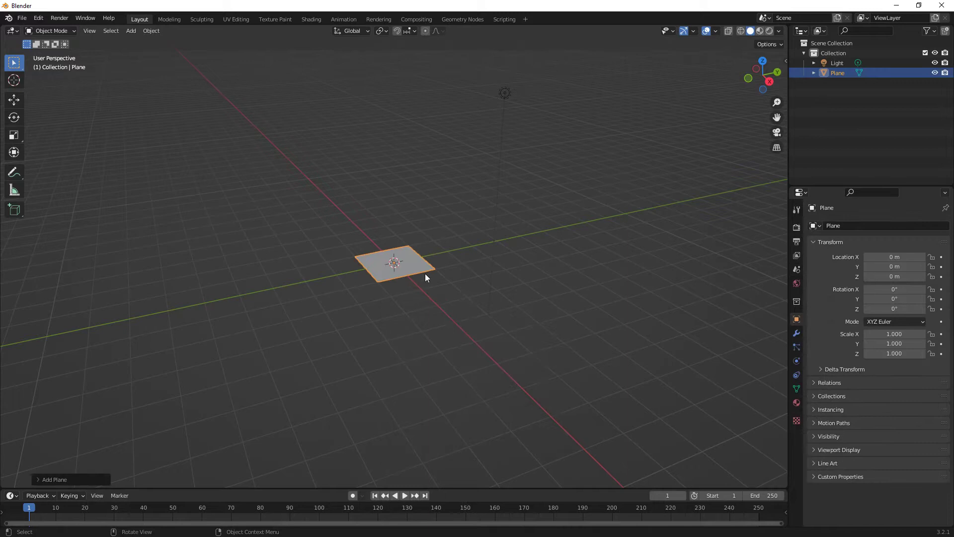
scroll(425, 277, up, 6)
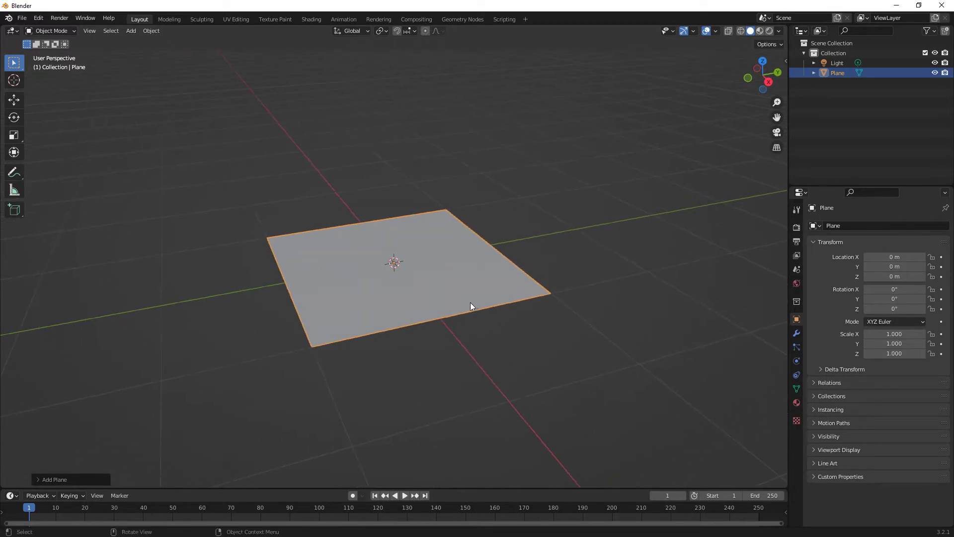
scroll(471, 304, down, 6)
key(s)
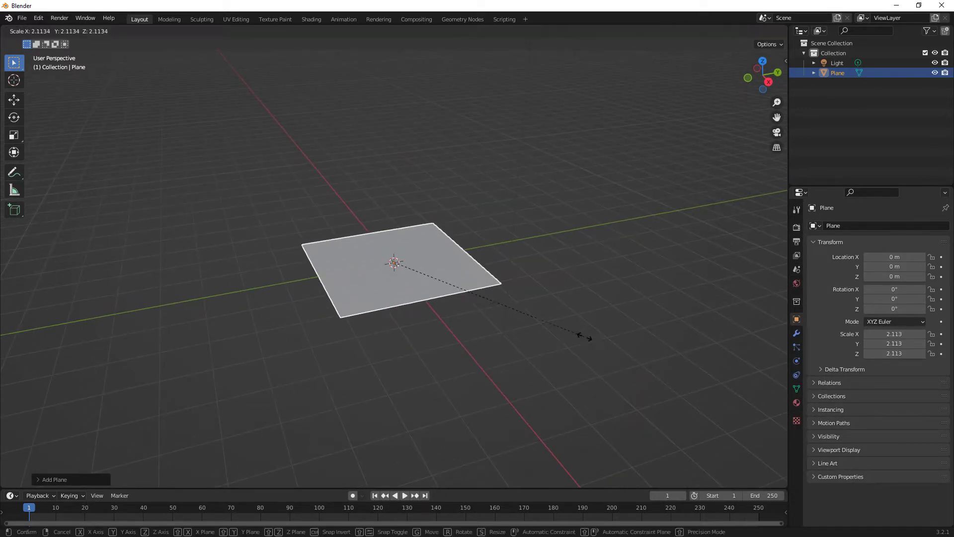
click(706, 400)
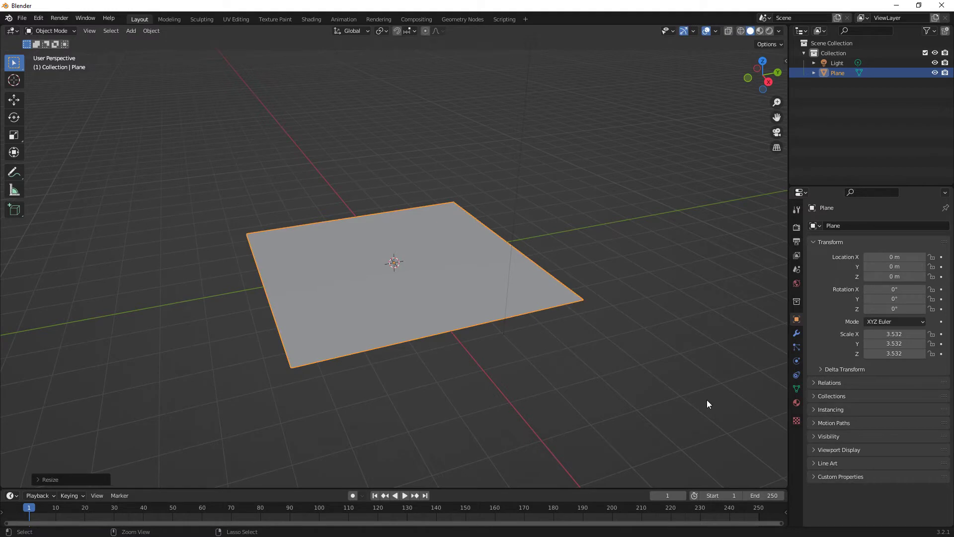
Step: Apply all transforms so the plane reads 7.06 m at scale 1, then enter Edit Mode
key(ctrl+a)
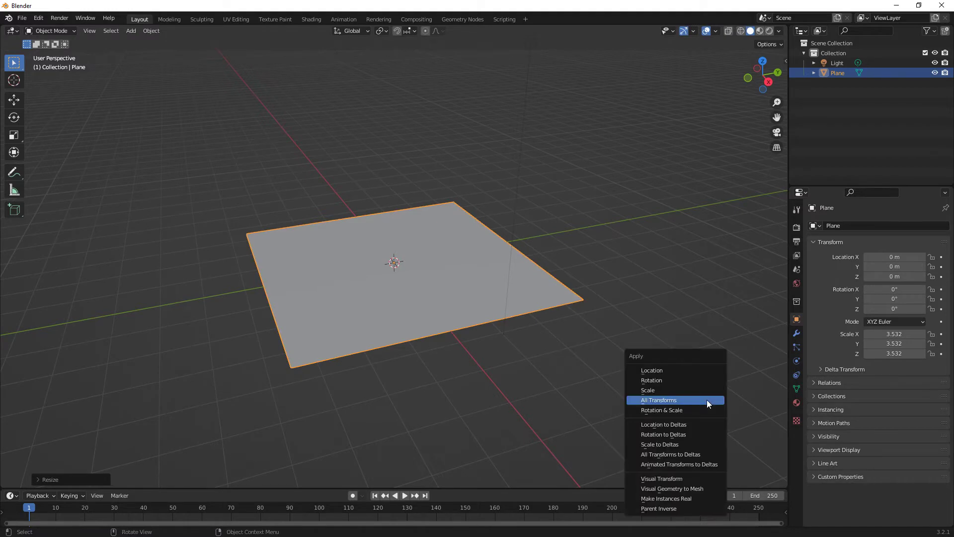
click(706, 399)
drag(785, 59, 689, 280)
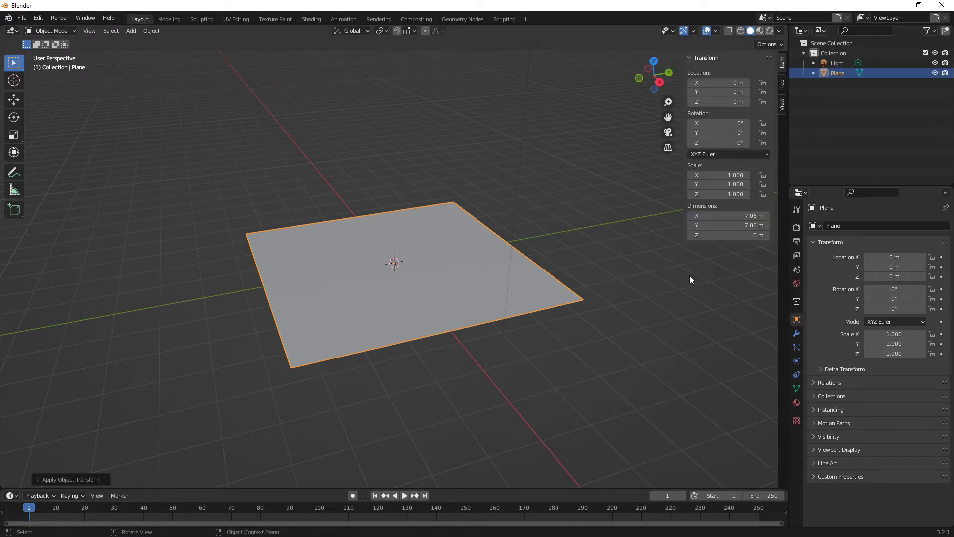
middle_drag(559, 332, 532, 332)
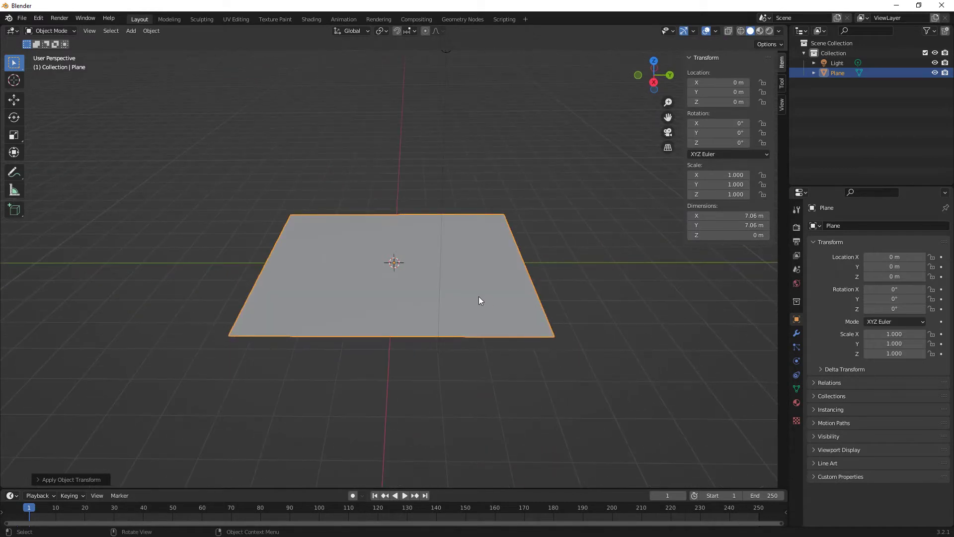
key(Tab)
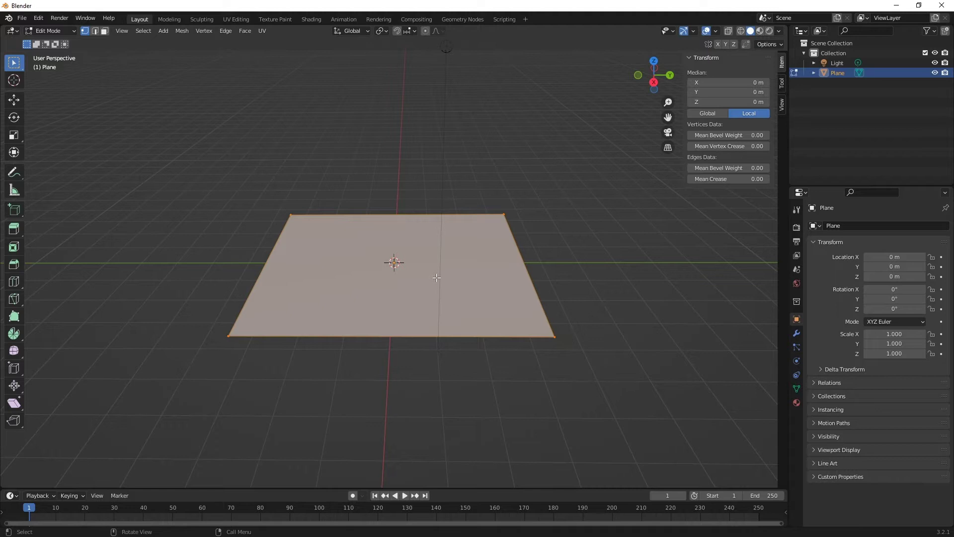
Step: Subdivide the plane's mesh and set Number of Cuts to 40
right_click(410, 286)
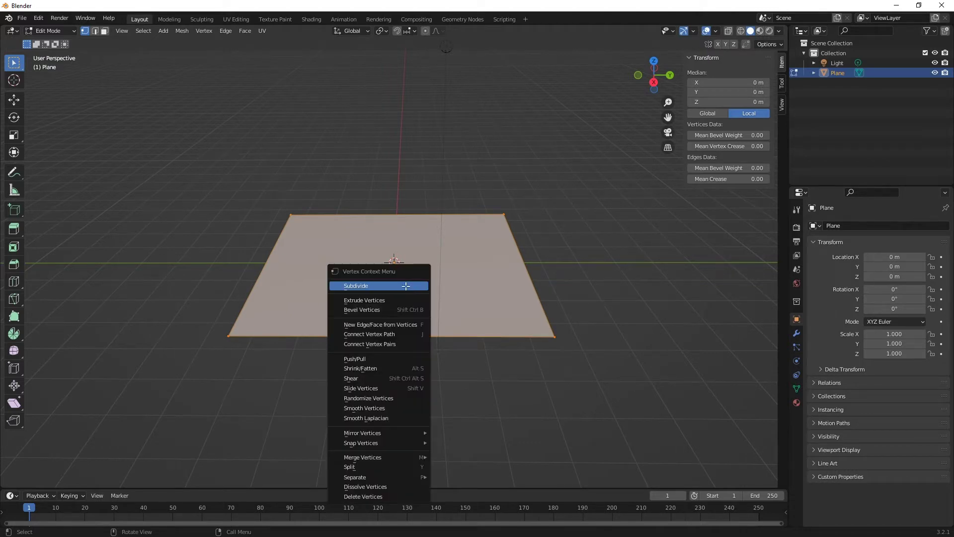
click(405, 286)
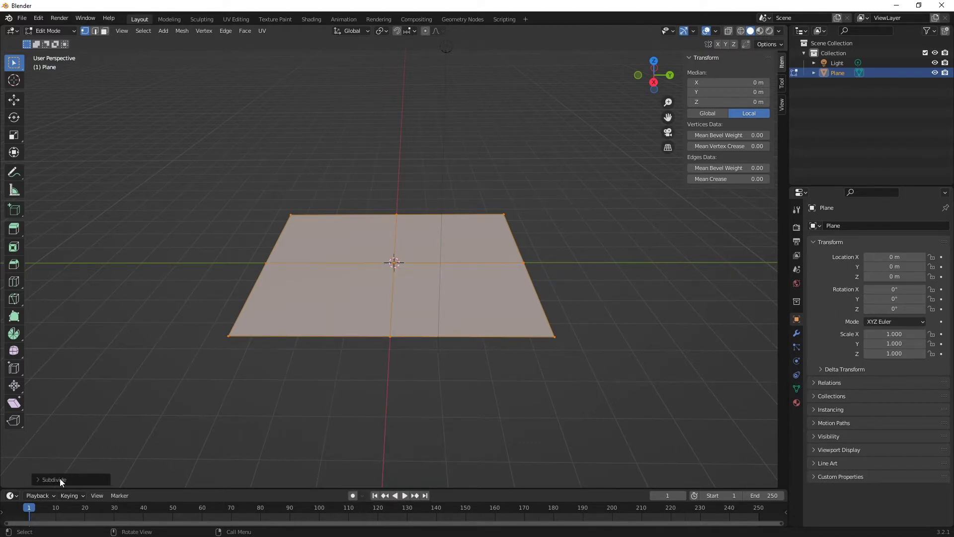
click(38, 478)
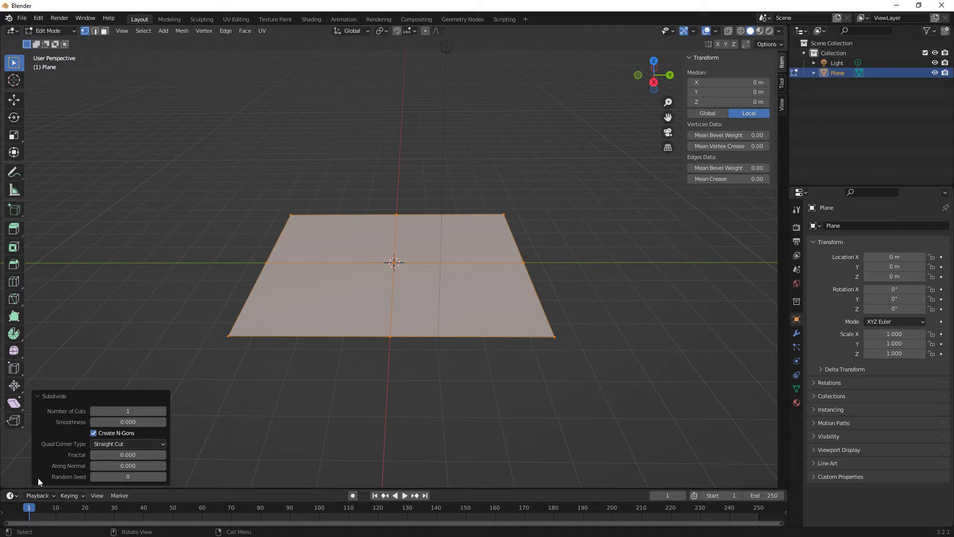
click(129, 412)
text(40)
key(Return)
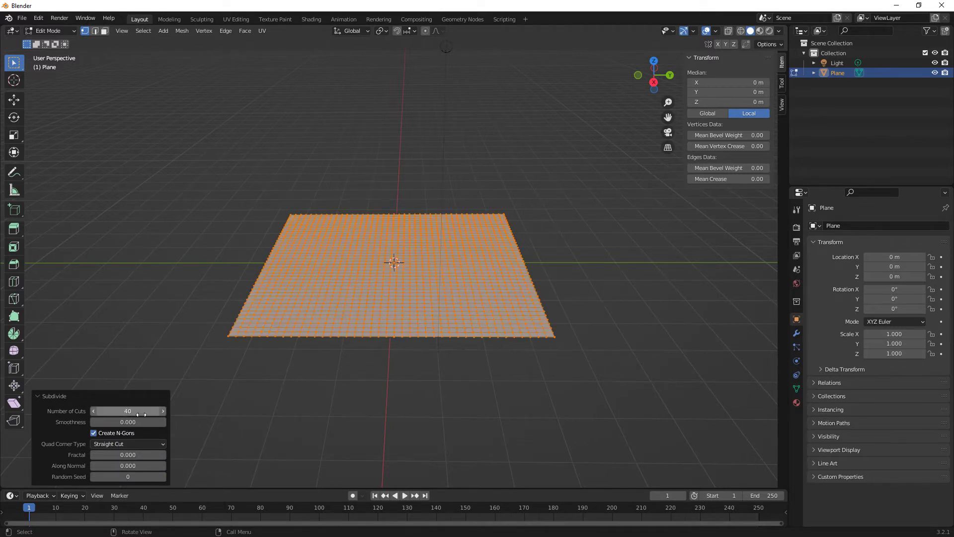
middle_drag(450, 366, 405, 336)
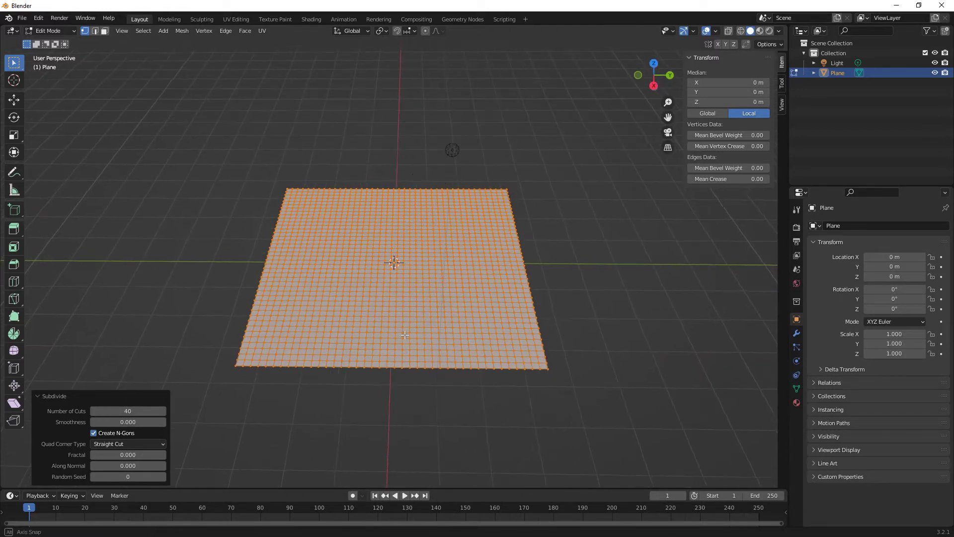
Step: Set the render engine to Cycles and create a new material, Material.001, for the plane
click(797, 228)
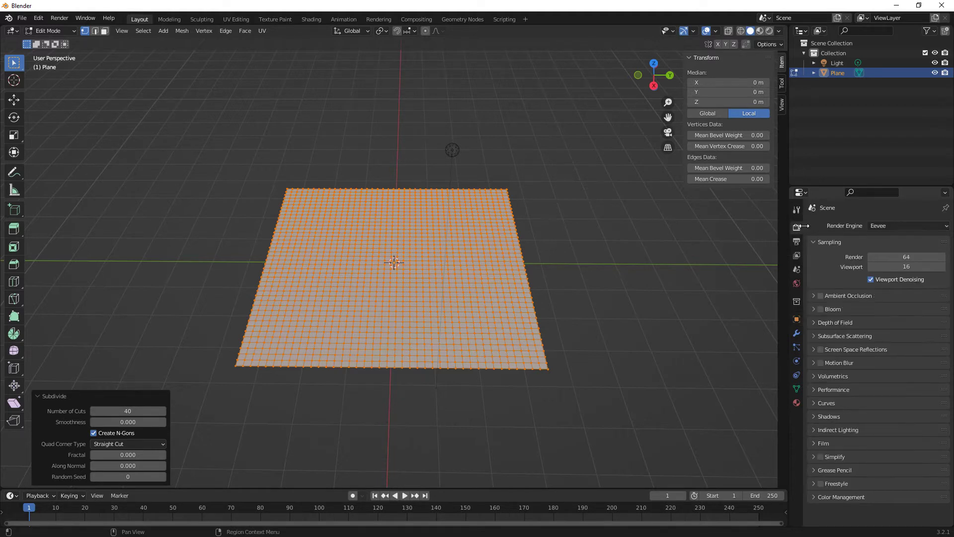
click(883, 226)
click(884, 261)
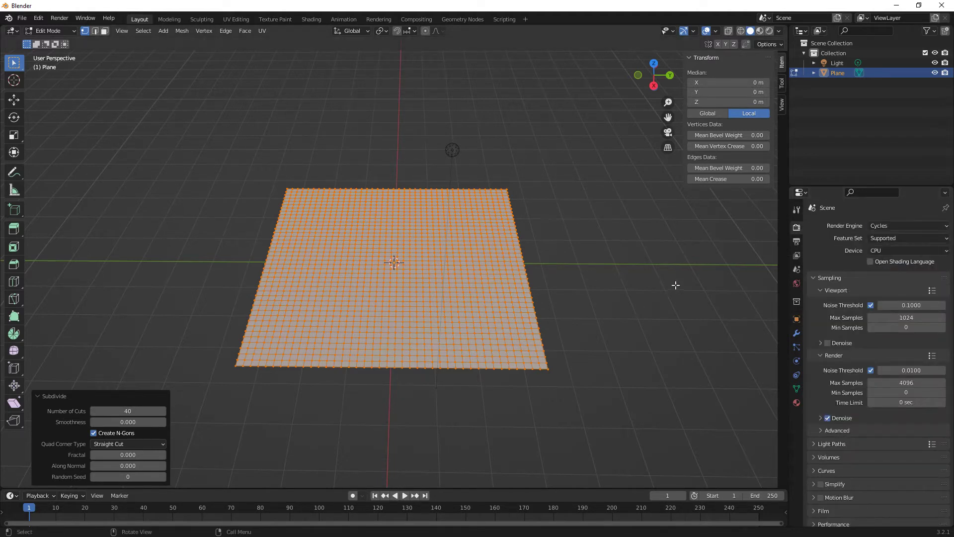
middle_drag(579, 252, 556, 278)
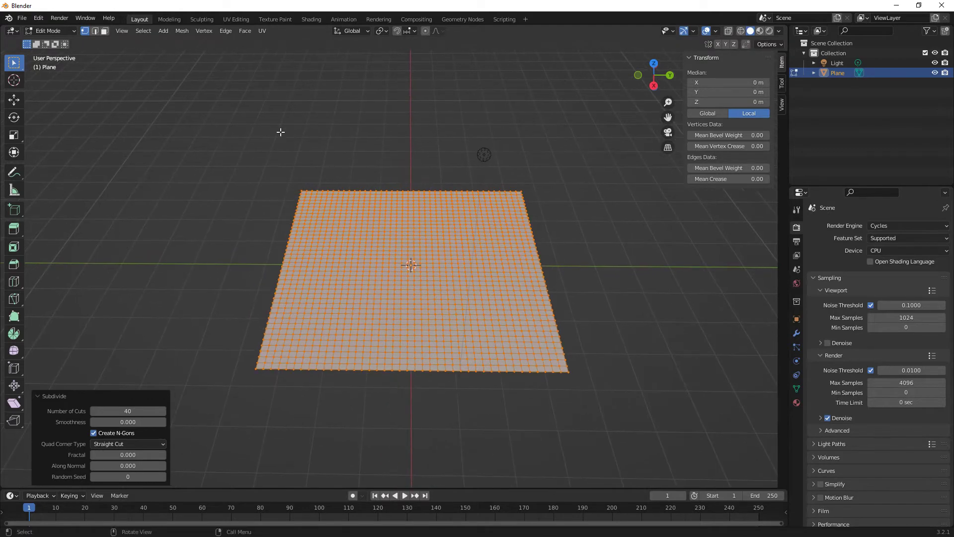
click(796, 402)
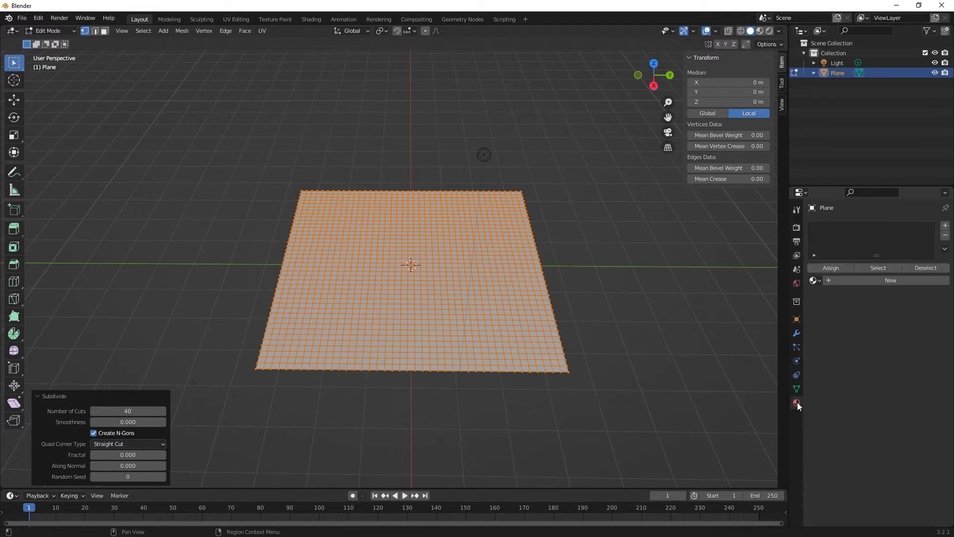
click(892, 280)
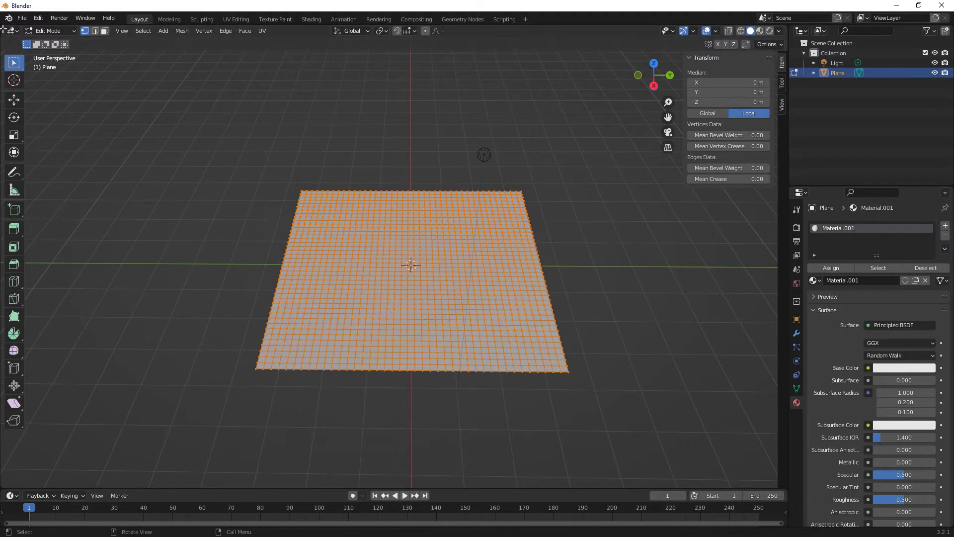
Step: Split the 3D view into two side-by-side areas and narrow the left one
drag(4, 29, 292, 48)
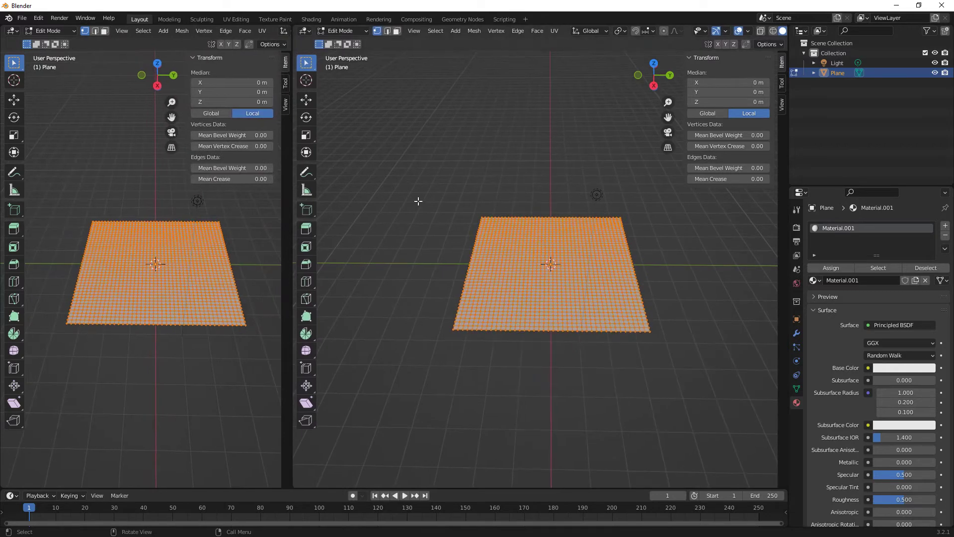
drag(296, 31, 66, 169)
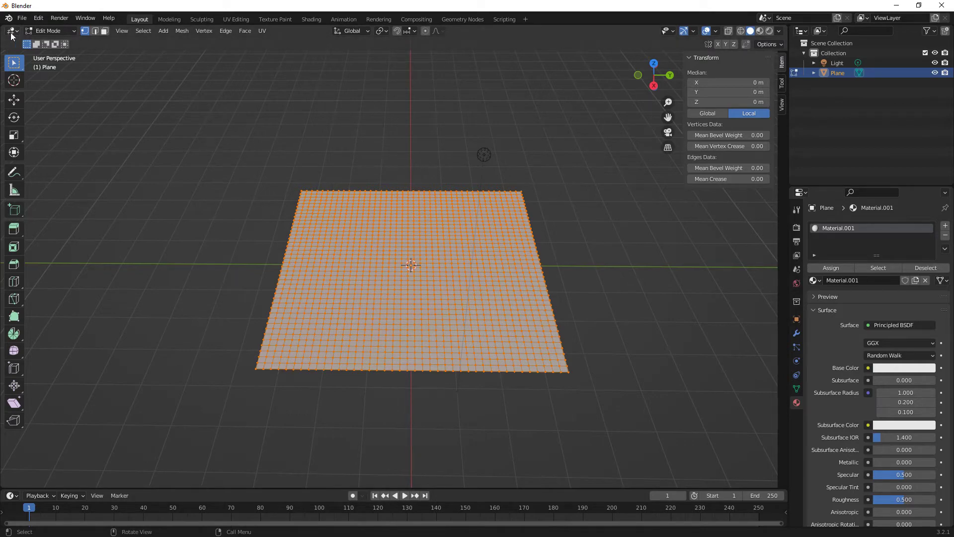
drag(3, 28, 442, 140)
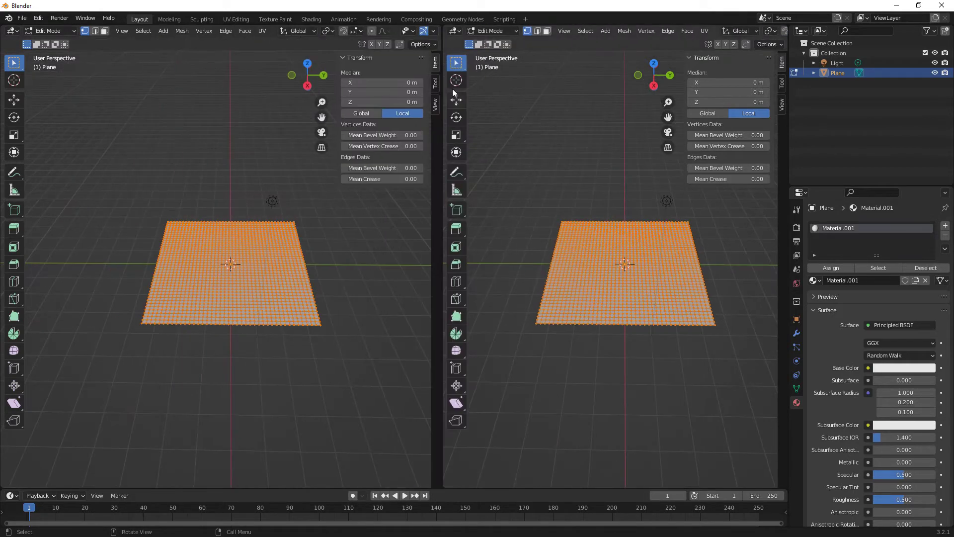
drag(443, 44, 318, 99)
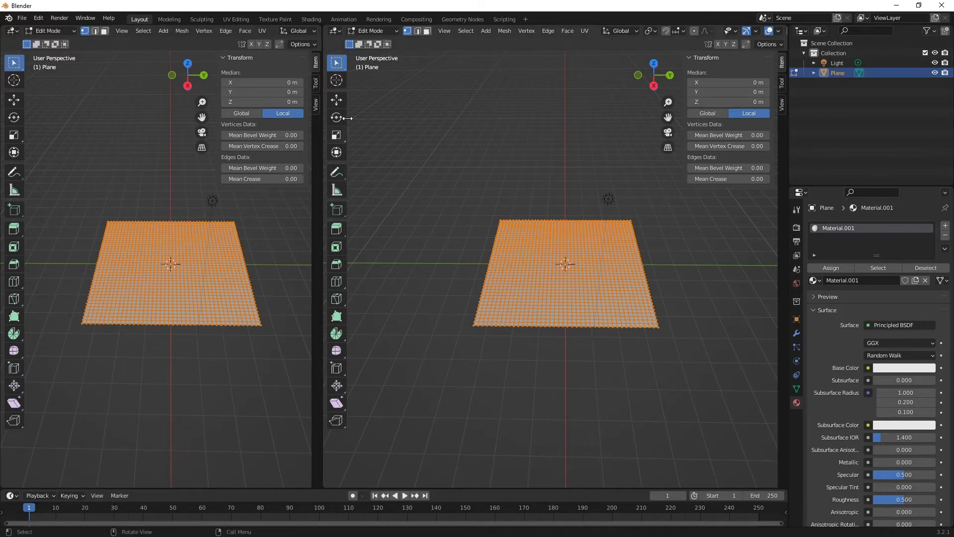
Step: Join the two areas through Area Options, then split the 3D view side by side again
right_click(322, 218)
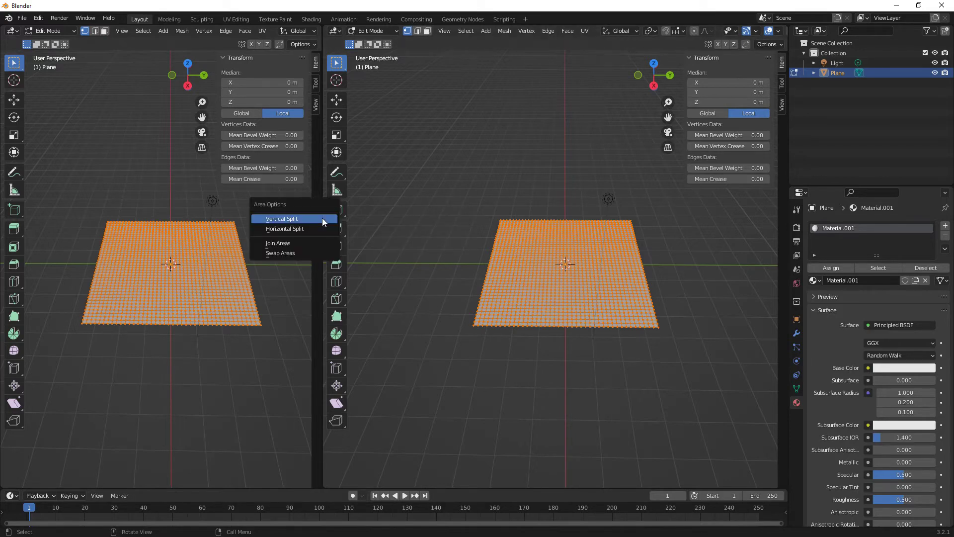
click(278, 246)
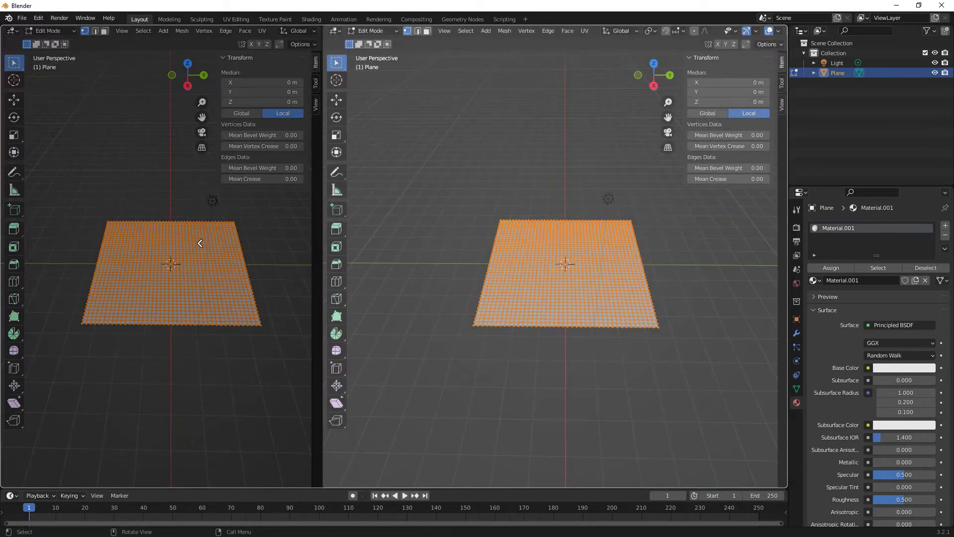
click(192, 245)
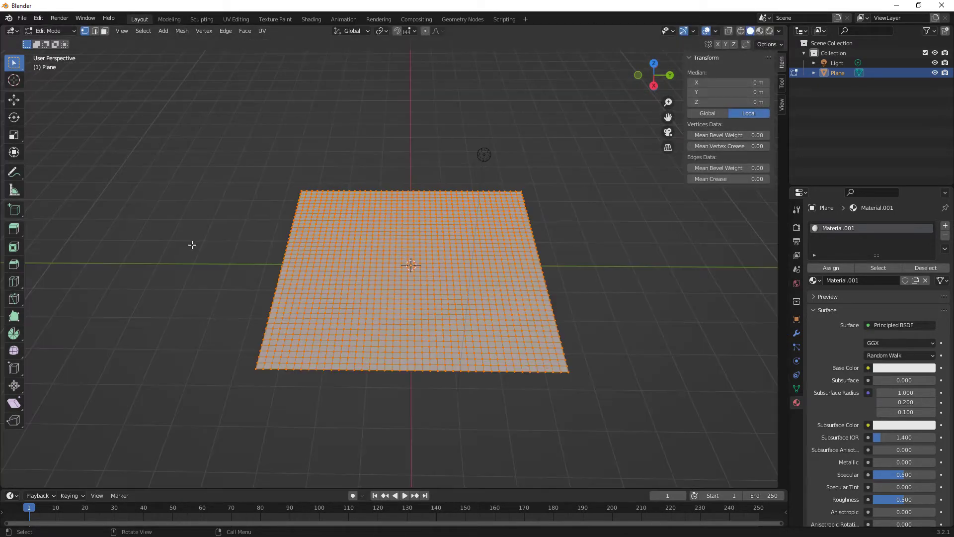
drag(2, 27, 273, 185)
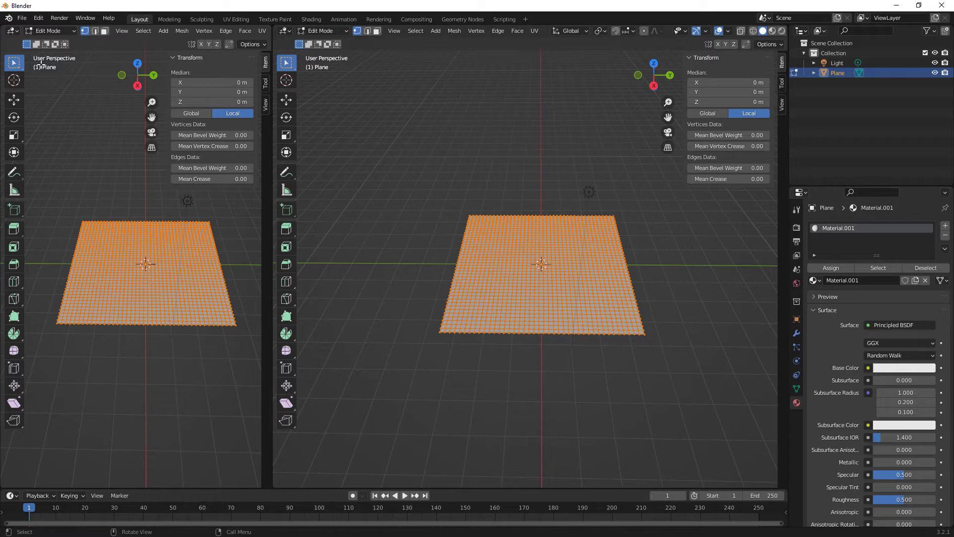
Step: Make the left area a Shader Editor, hide its sidebar, and frame the Principled BSDF node
click(14, 32)
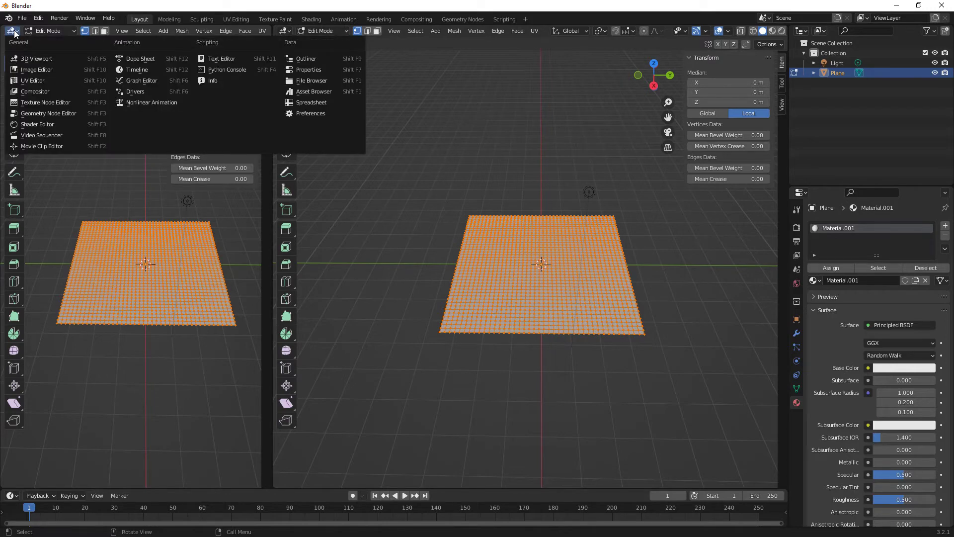
click(35, 124)
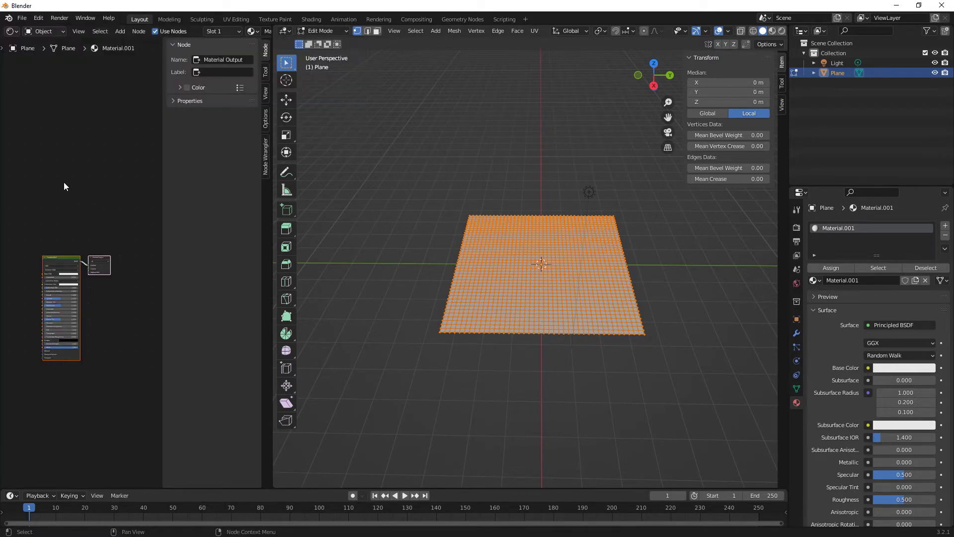
middle_drag(63, 186, 145, 179)
drag(162, 180, 253, 186)
scroll(114, 215, up, 3)
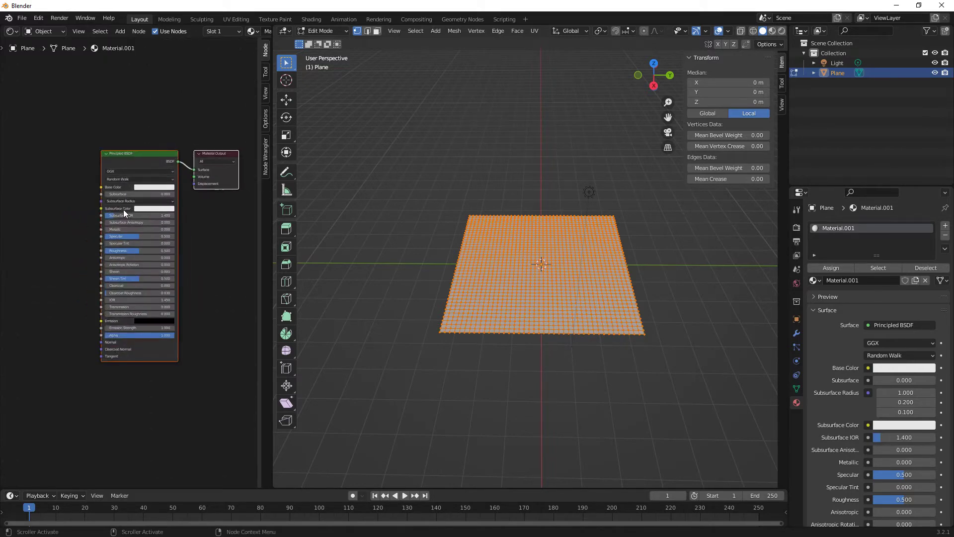
scroll(123, 209, up, 2)
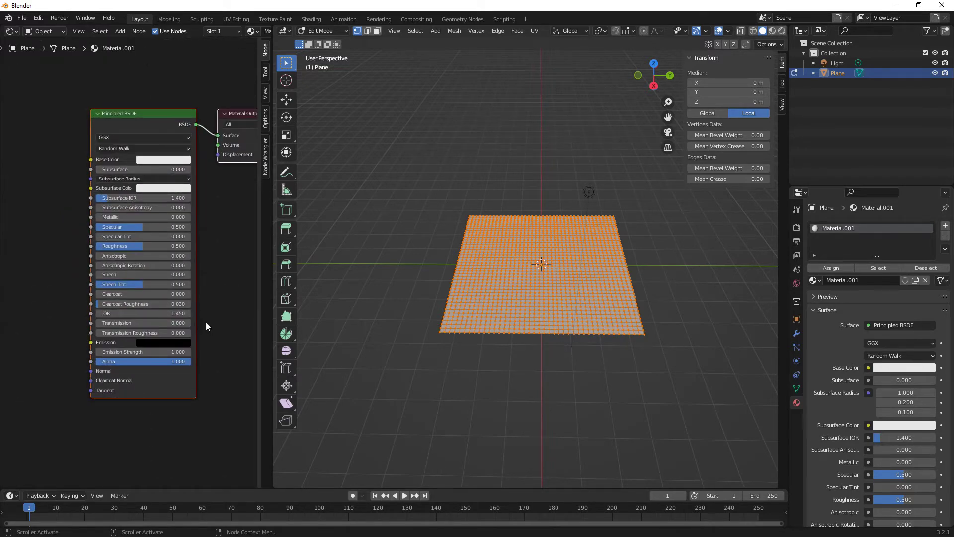
scroll(207, 324, down, 4)
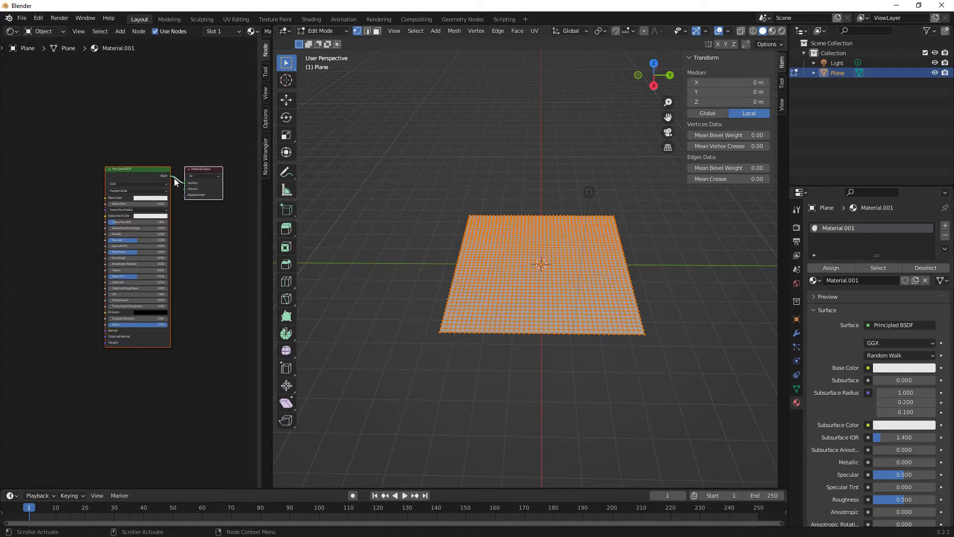
click(146, 171)
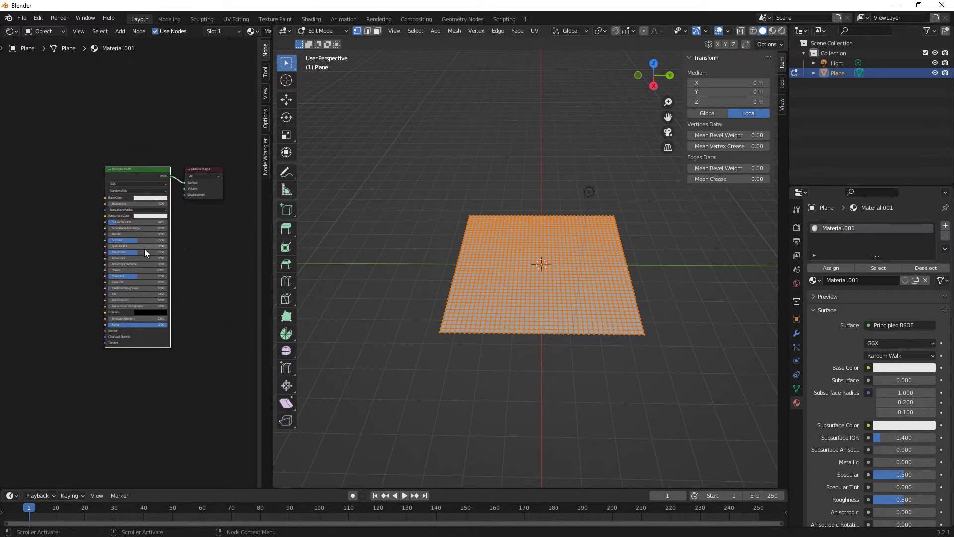
middle_drag(144, 241, 154, 224)
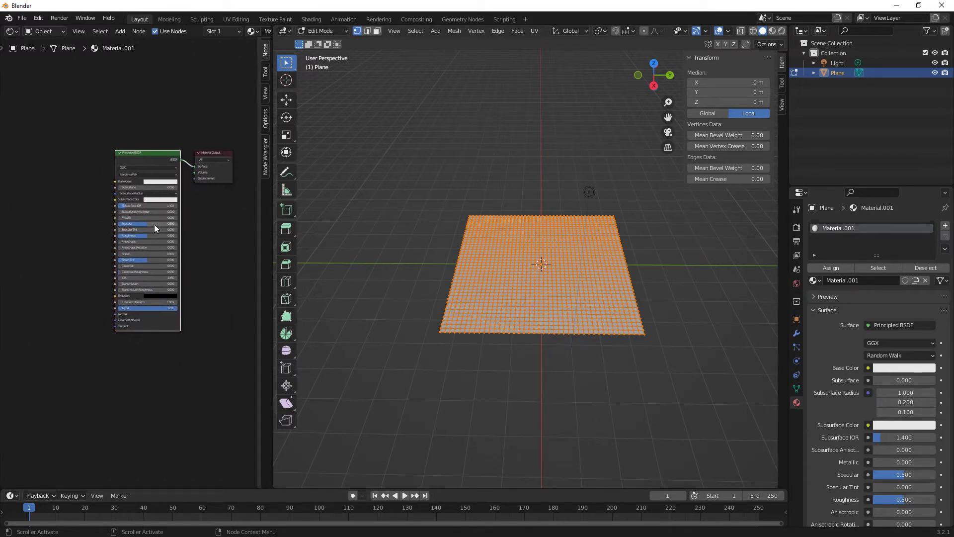
Step: Open Preferences and search add-ons for 'NODE' to confirm Node Wrangler is enabled
click(38, 17)
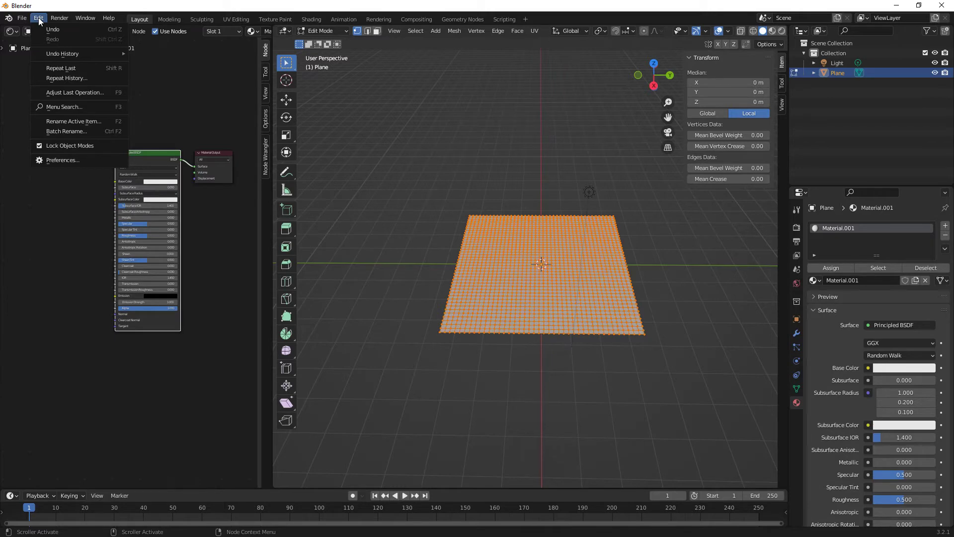
click(55, 160)
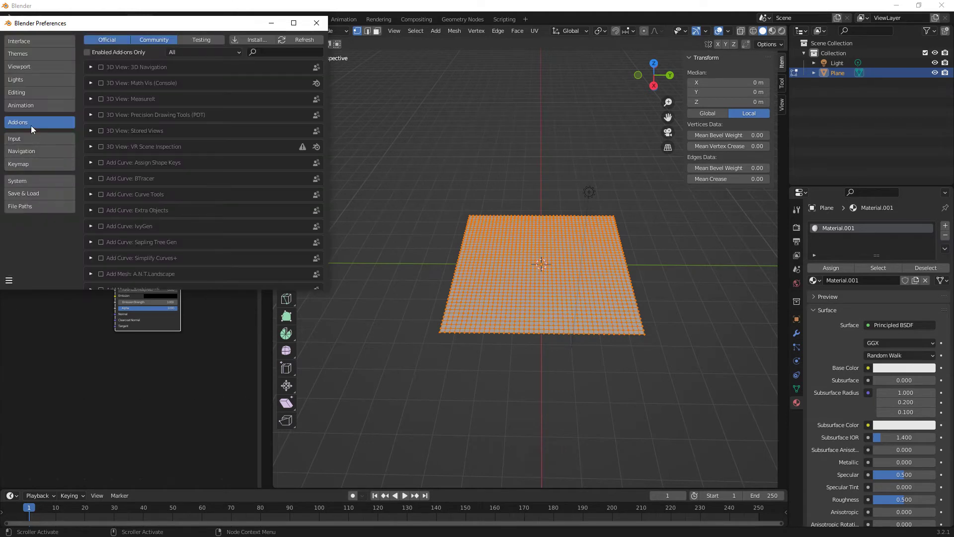
click(269, 53)
text(NODE)
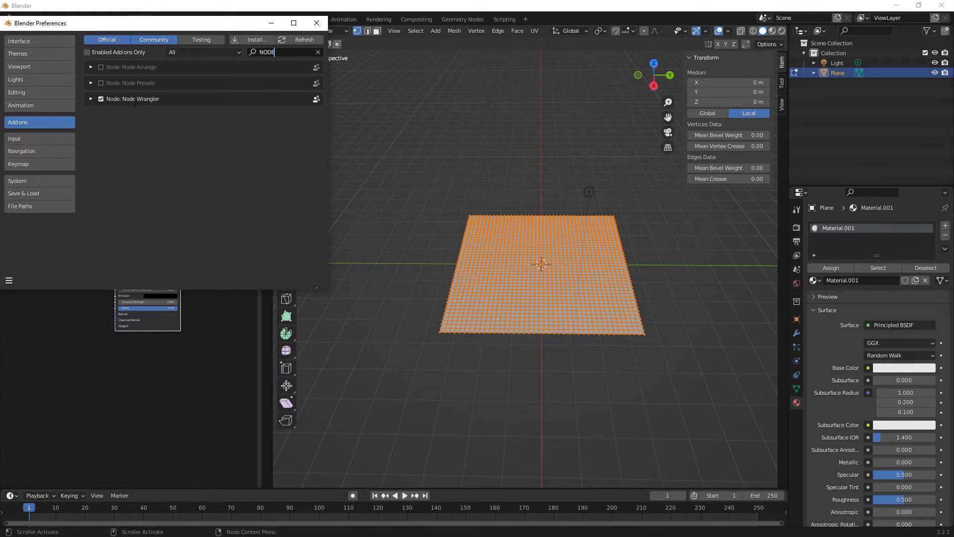
click(8, 280)
Step: Close Preferences, then pick all four rocks_ground_02 maps for the Principled BSDF using Ctrl+Shift+T
click(316, 23)
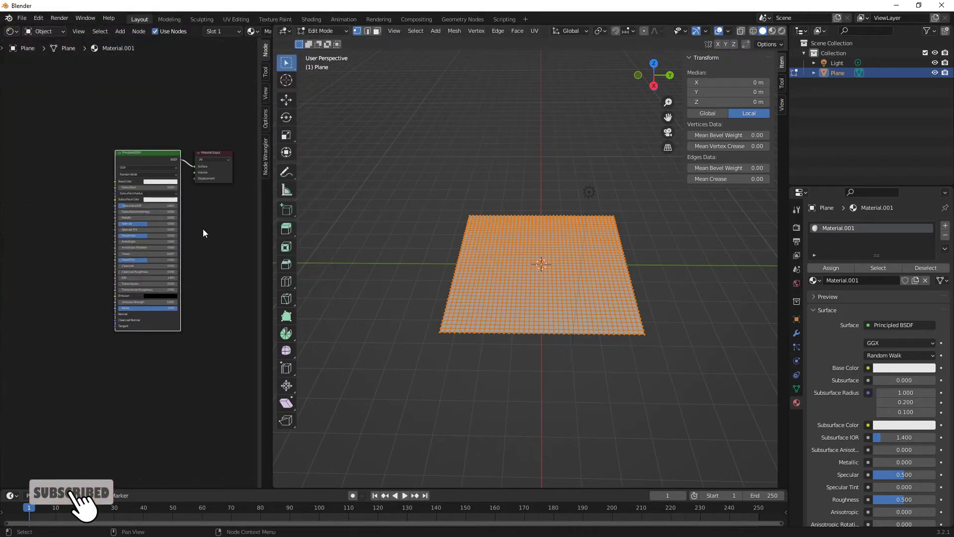
middle_drag(203, 228, 223, 216)
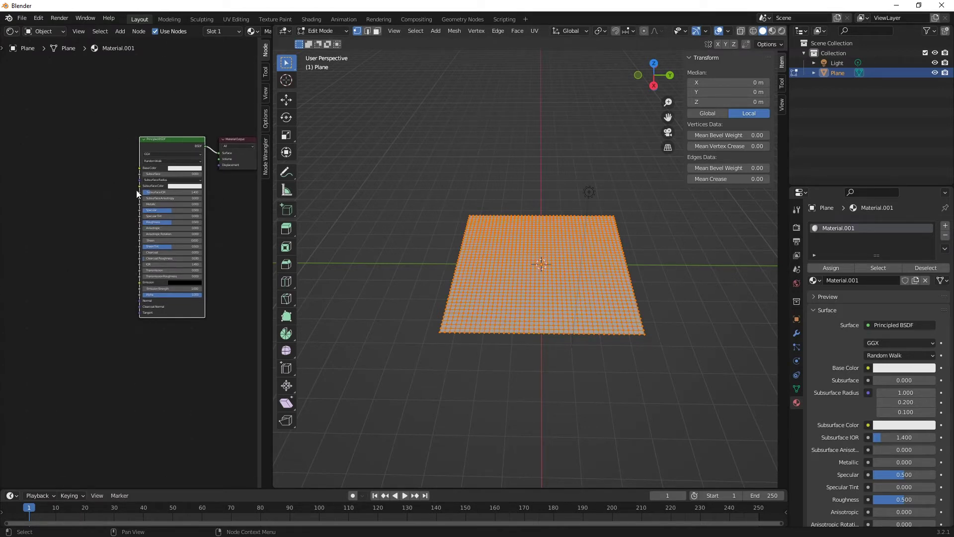
middle_drag(134, 210, 144, 198)
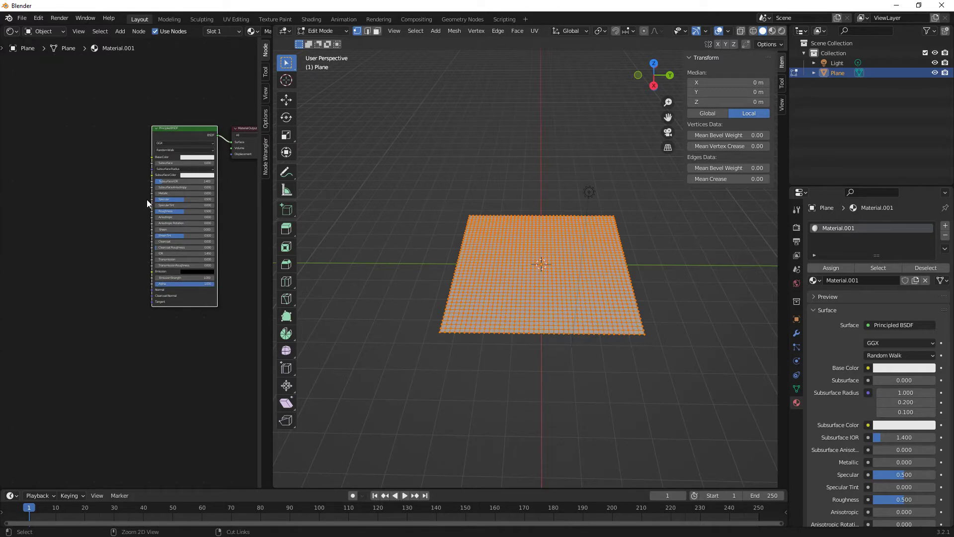
key(ctrl+shift+t)
key(ctrl+shift+t)
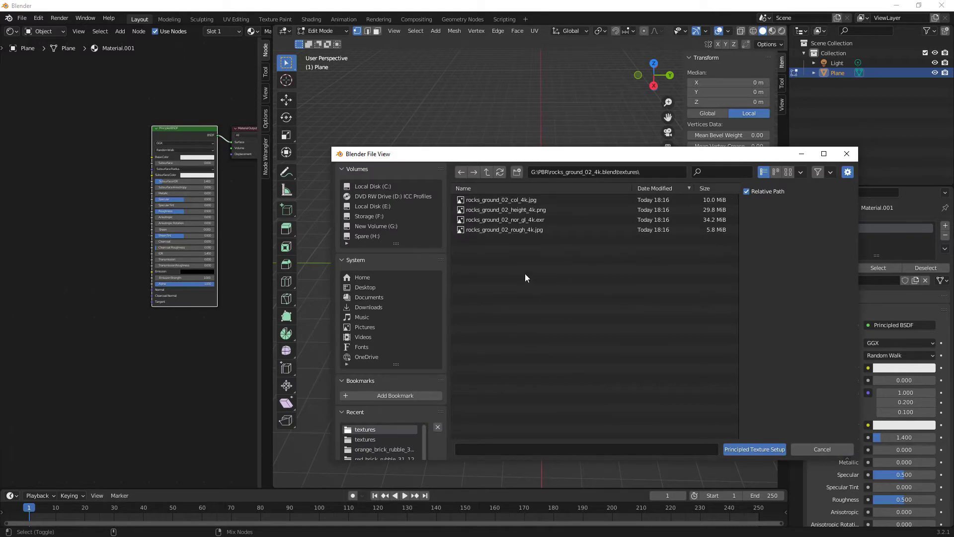
drag(506, 267, 498, 228)
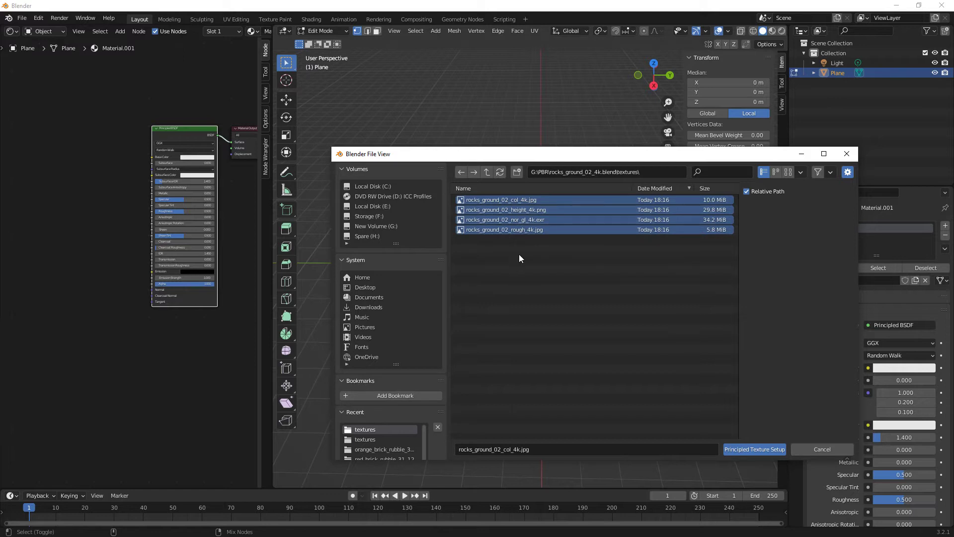
Step: Run Principled Texture Setup to wire the four texture maps into the Principled BSDF
click(756, 449)
scroll(189, 385, left, 6)
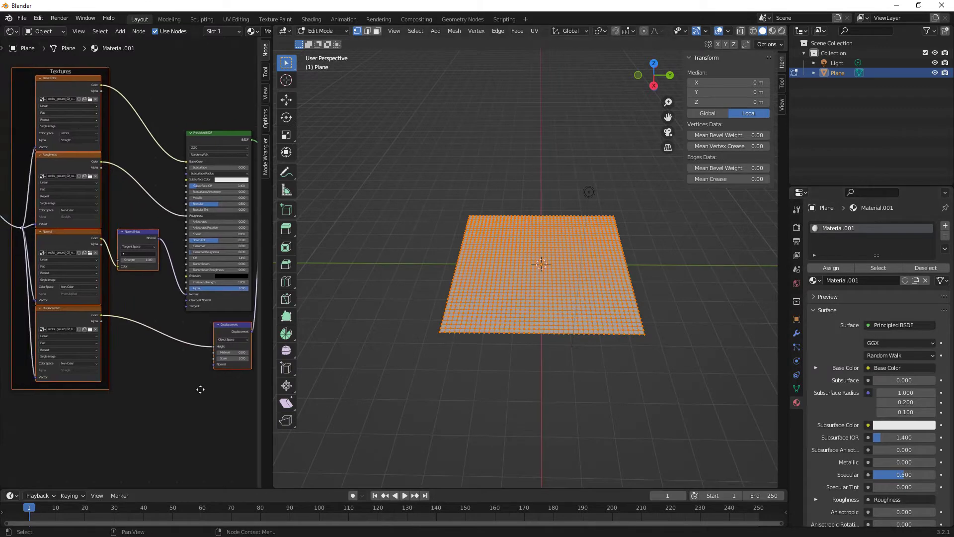
middle_drag(148, 391, 160, 417)
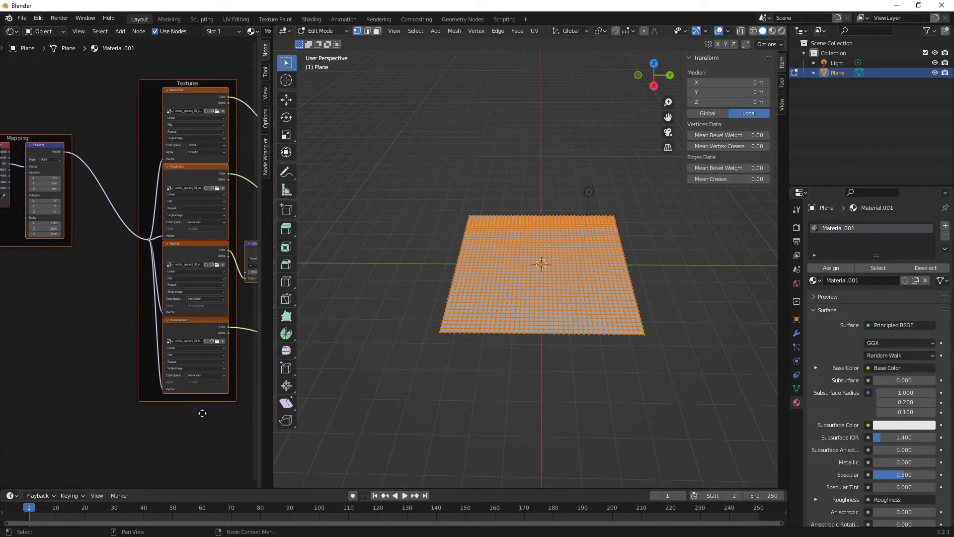
middle_drag(204, 417, 125, 382)
Step: Move the Material Output node further right and switch the viewport to Rendered shading
middle_drag(198, 390, 146, 415)
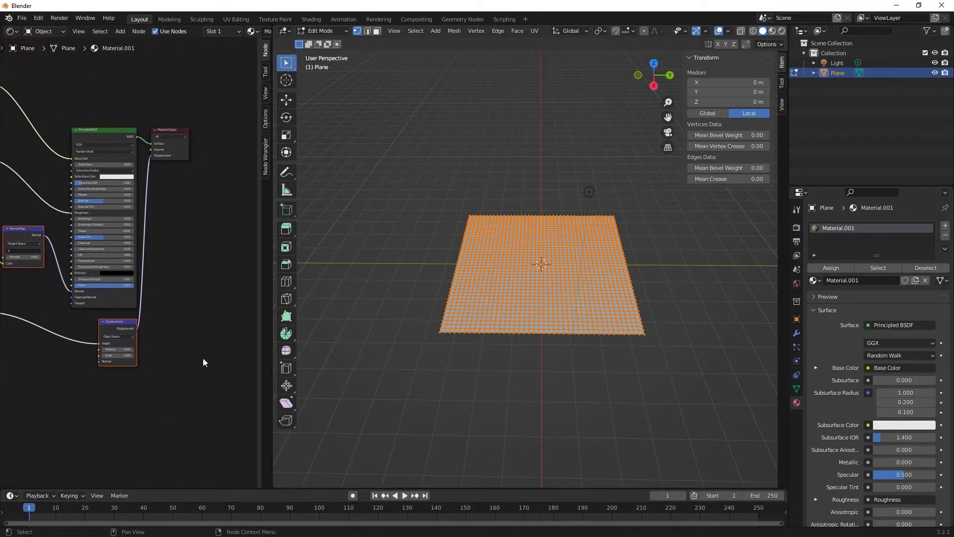
drag(182, 130, 204, 127)
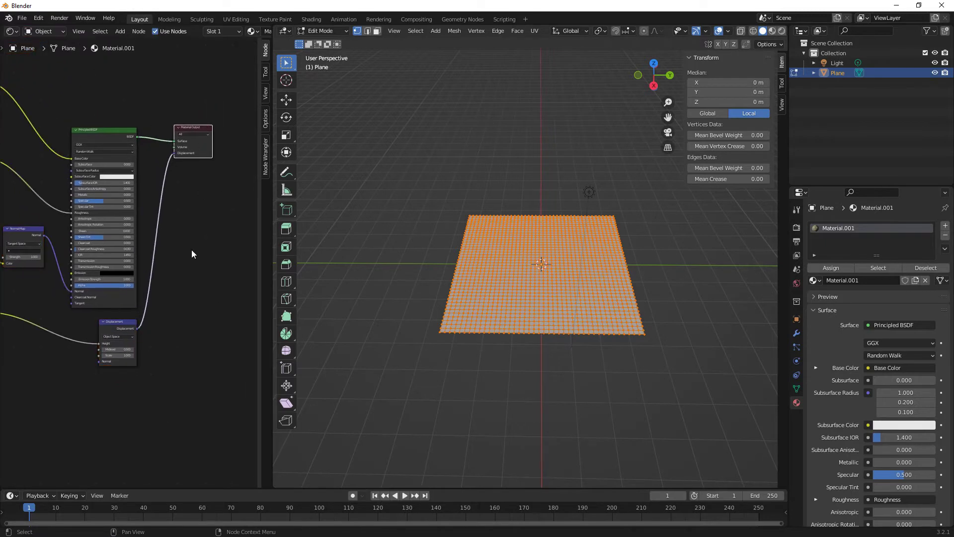
scroll(769, 33, down, 1)
click(770, 31)
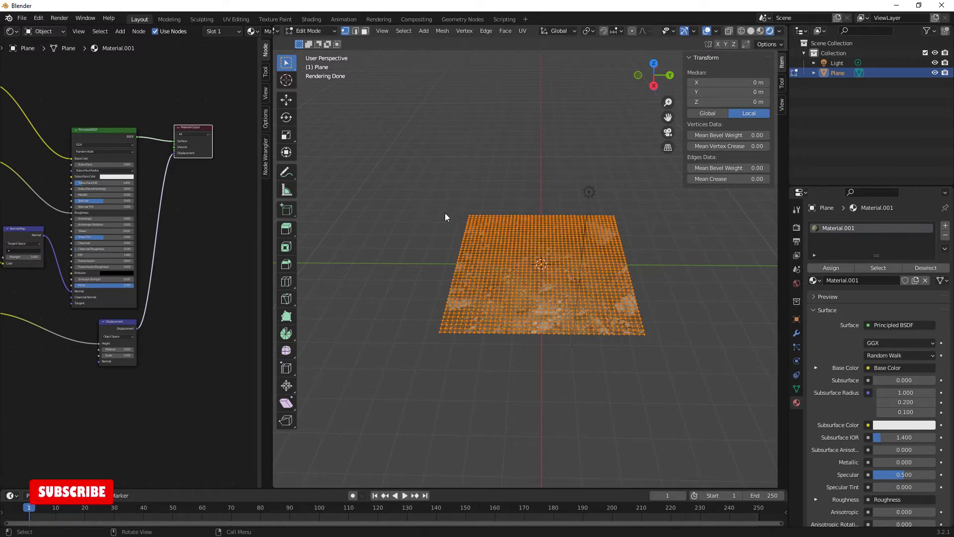
Step: Set Material.001's displacement method to Displacement and Bump in the material Settings panel
key(Tab)
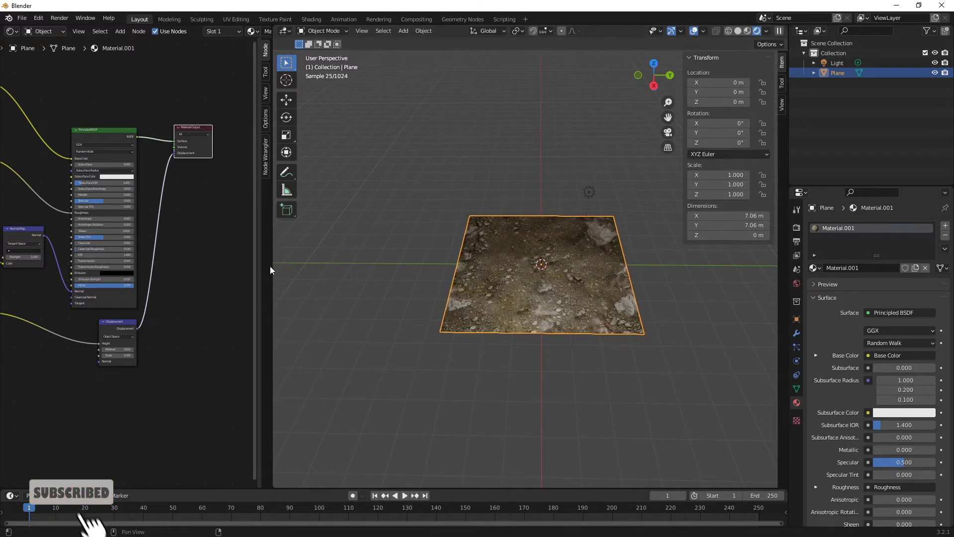
drag(259, 266, 99, 273)
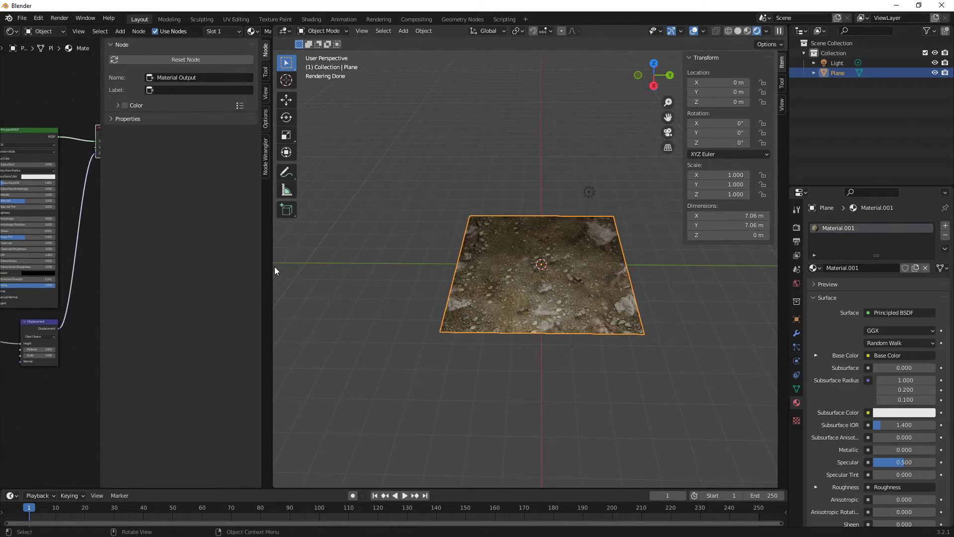
drag(273, 266, 186, 281)
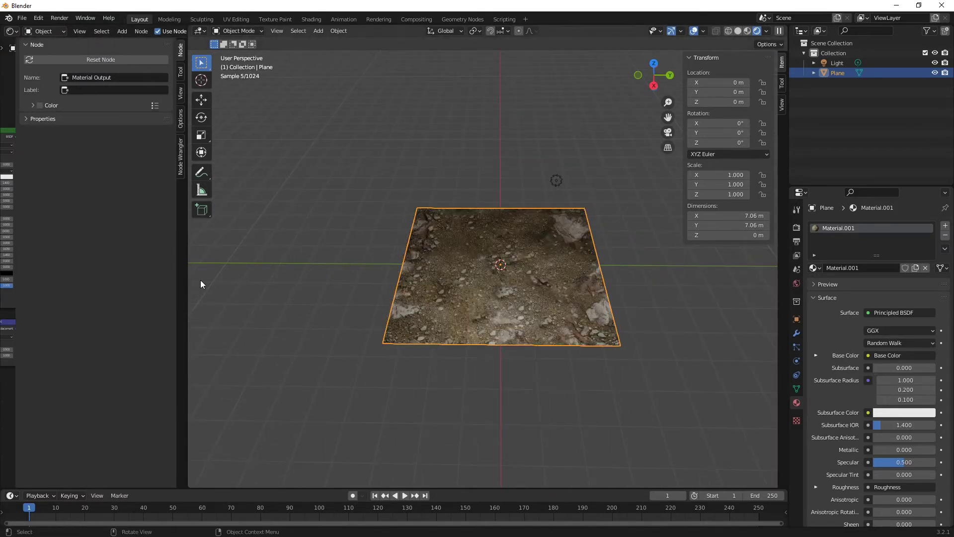
middle_drag(554, 362, 693, 359)
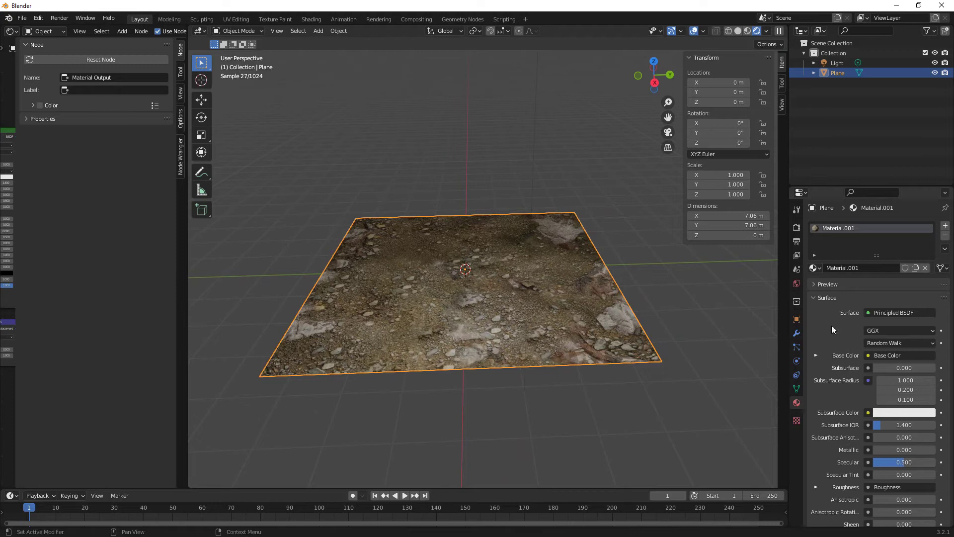
click(812, 297)
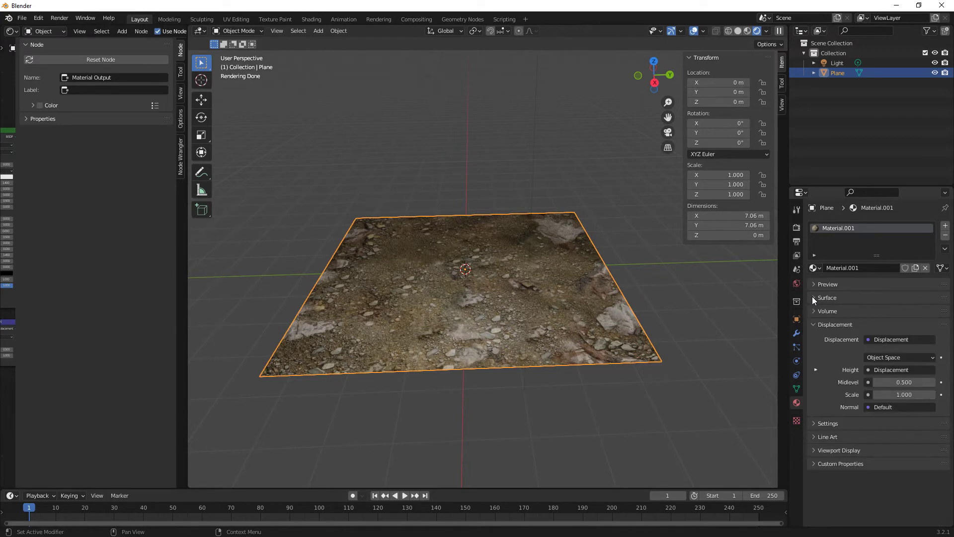
click(868, 324)
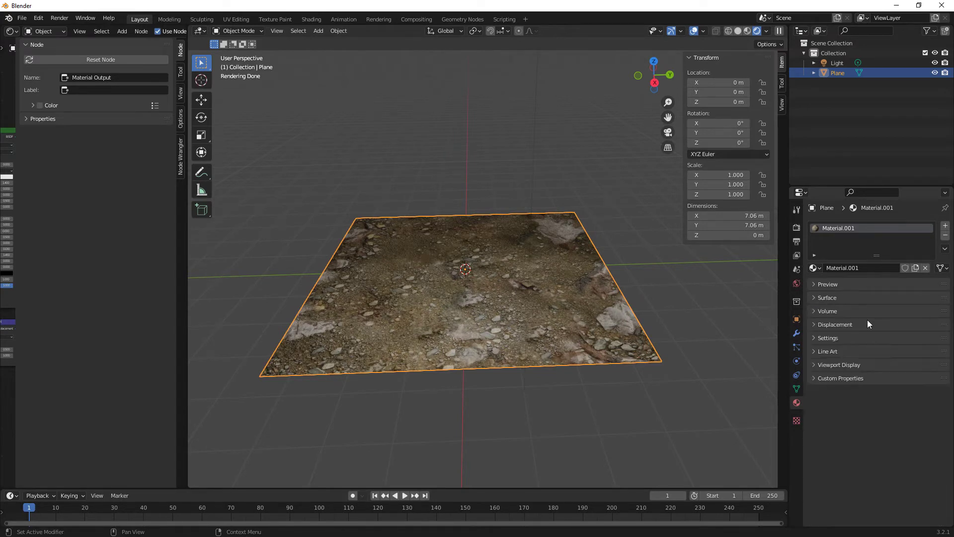
click(813, 337)
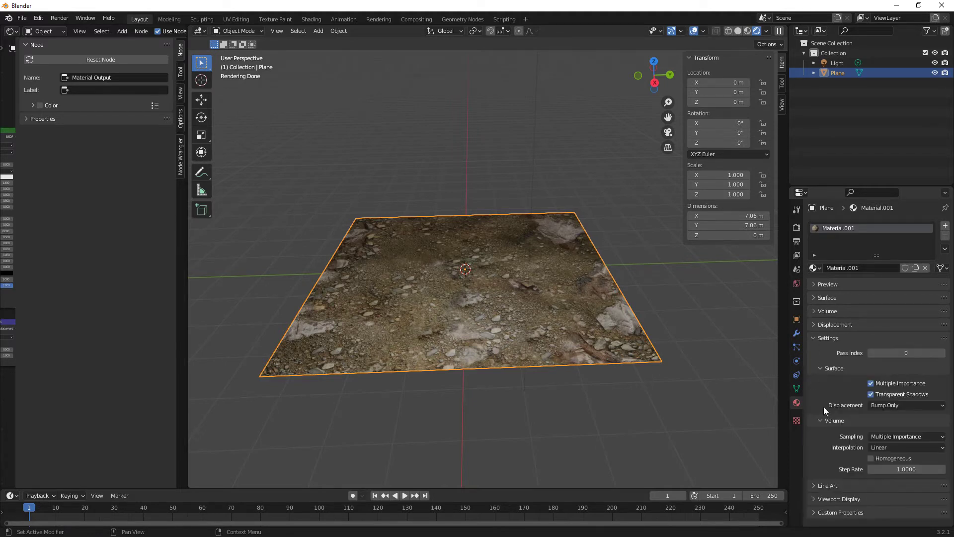
click(891, 404)
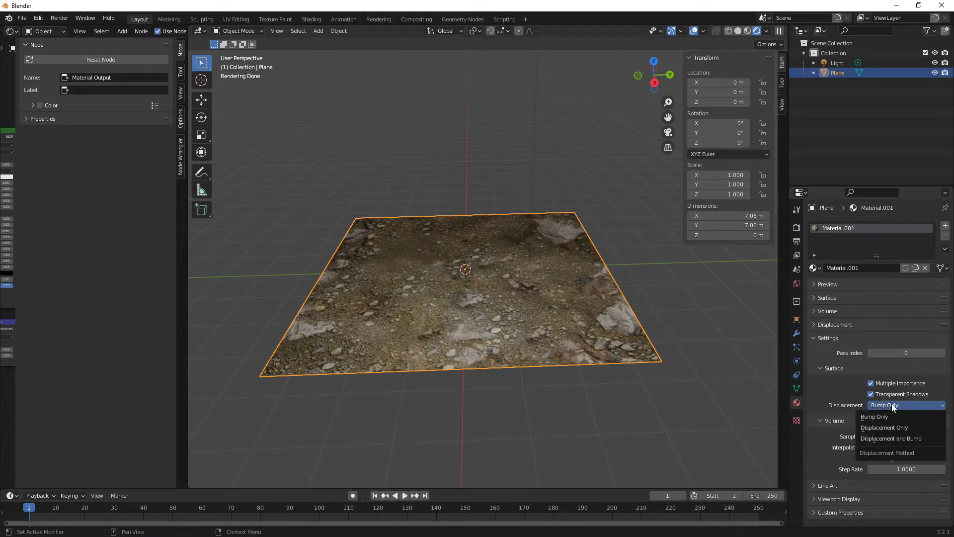
click(888, 439)
Step: Double the rubble tiling by setting the Mapping node's Scale X and Y to 2
middle_drag(597, 365, 579, 350)
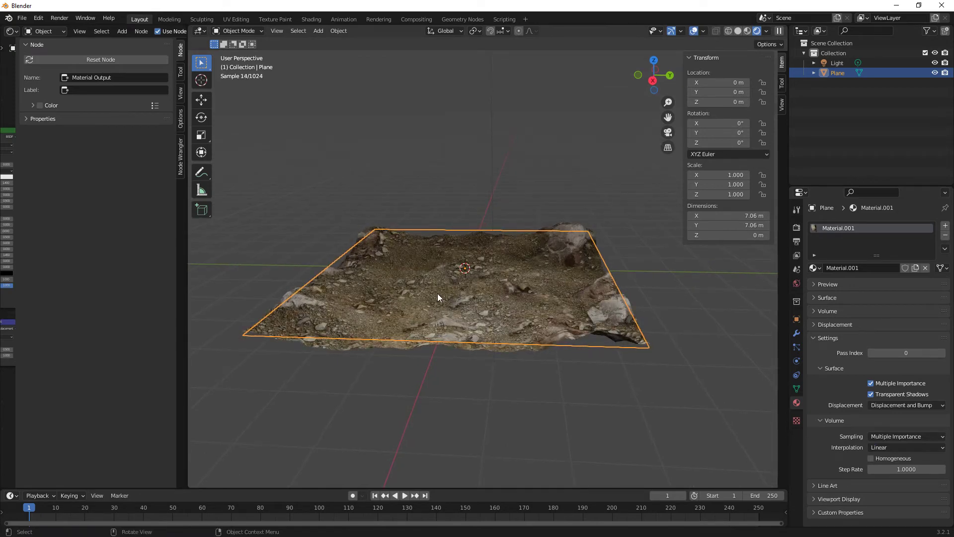
scroll(490, 354, up, 3)
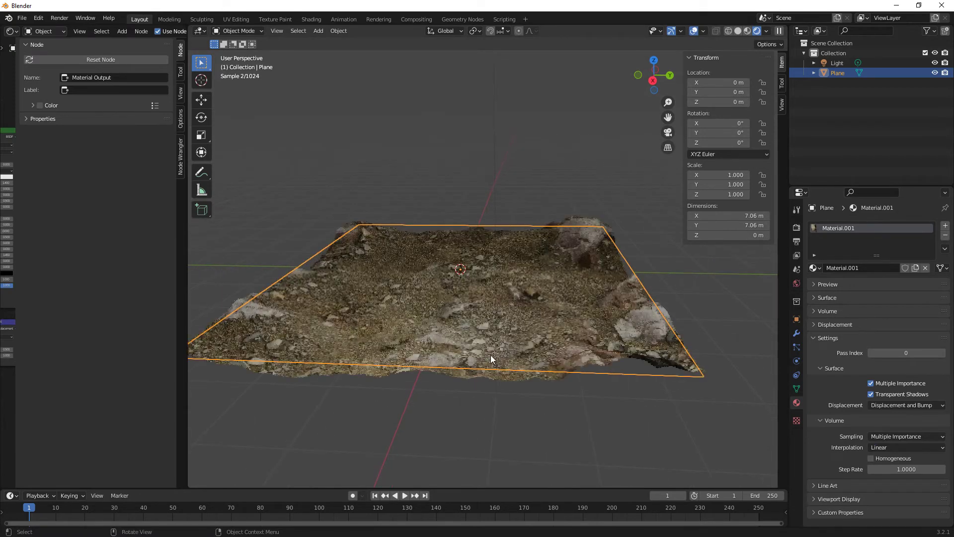
shift+middle_drag(490, 355, 542, 371)
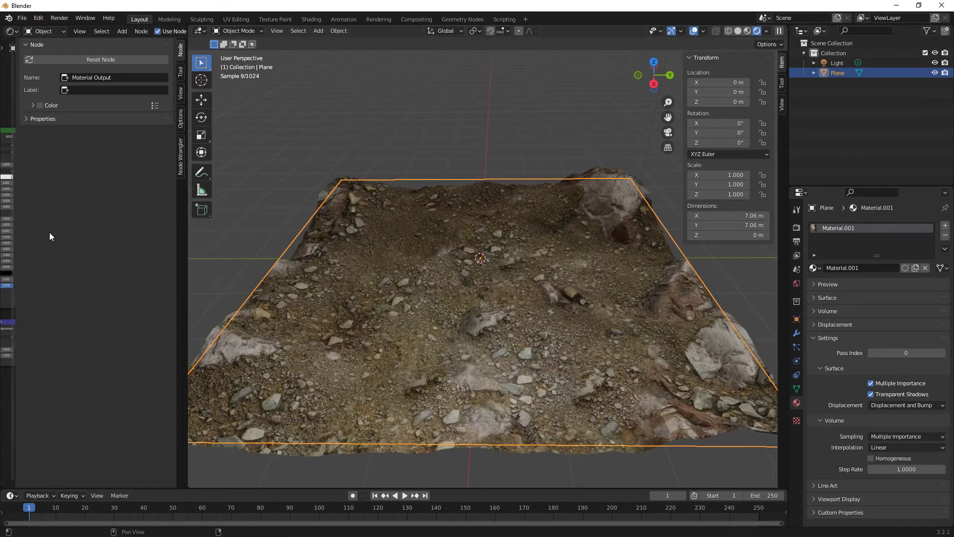
drag(16, 228, 172, 234)
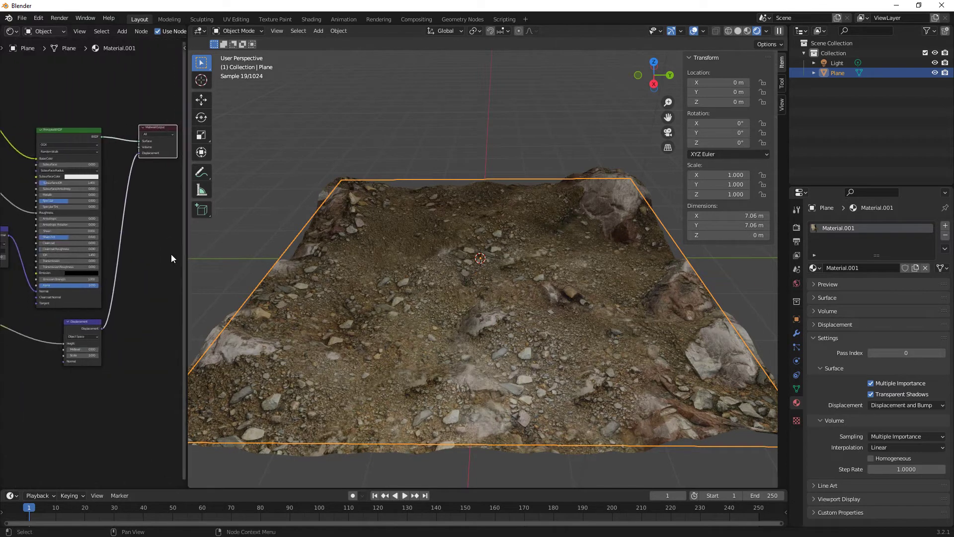
scroll(89, 311, up, 2)
middle_drag(85, 270, 181, 345)
scroll(132, 272, up, 1)
scroll(132, 273, up, 4)
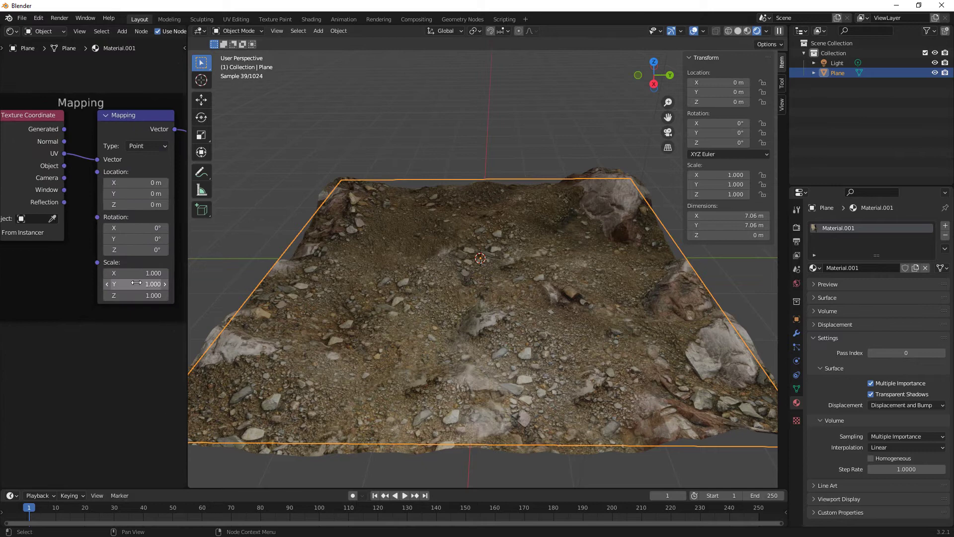
click(123, 276)
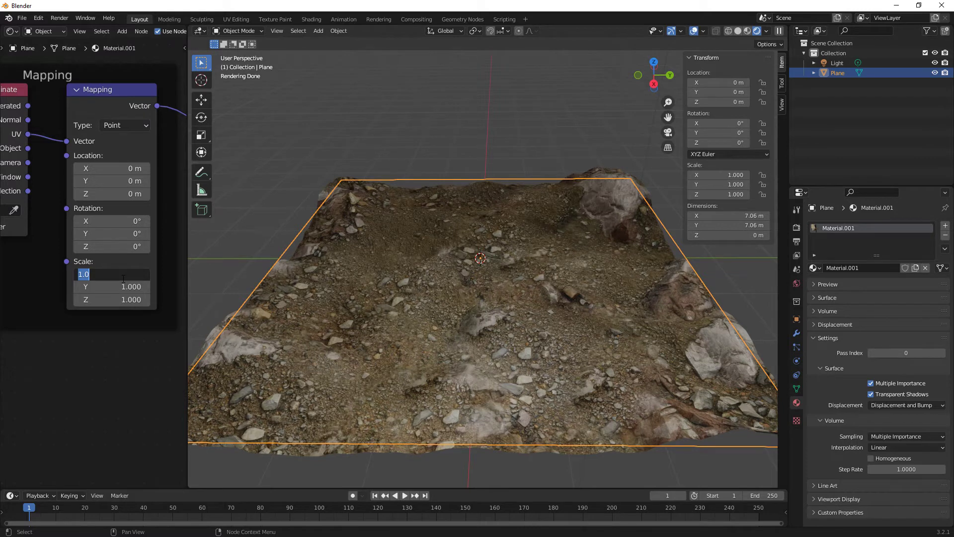
text(2)
key(Return)
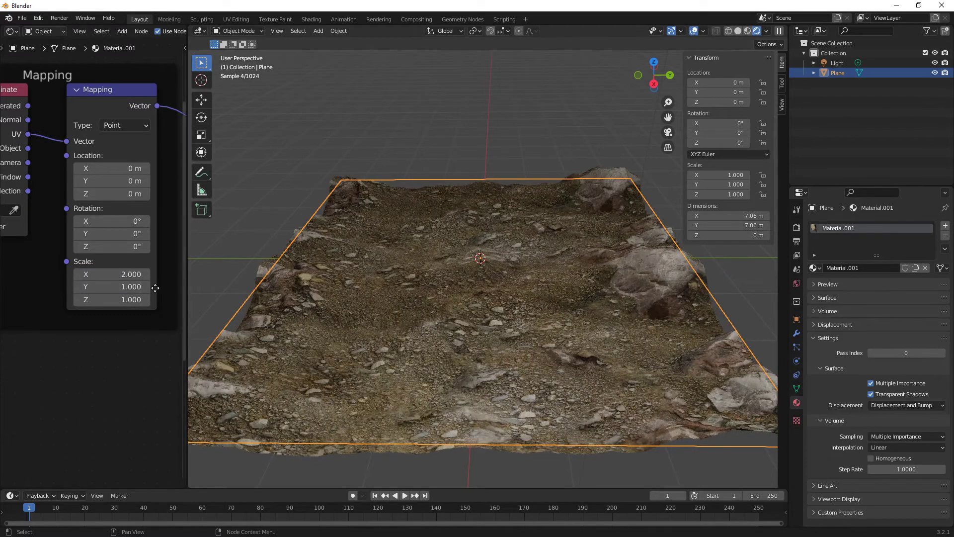
click(139, 286)
text(2)
key(Return)
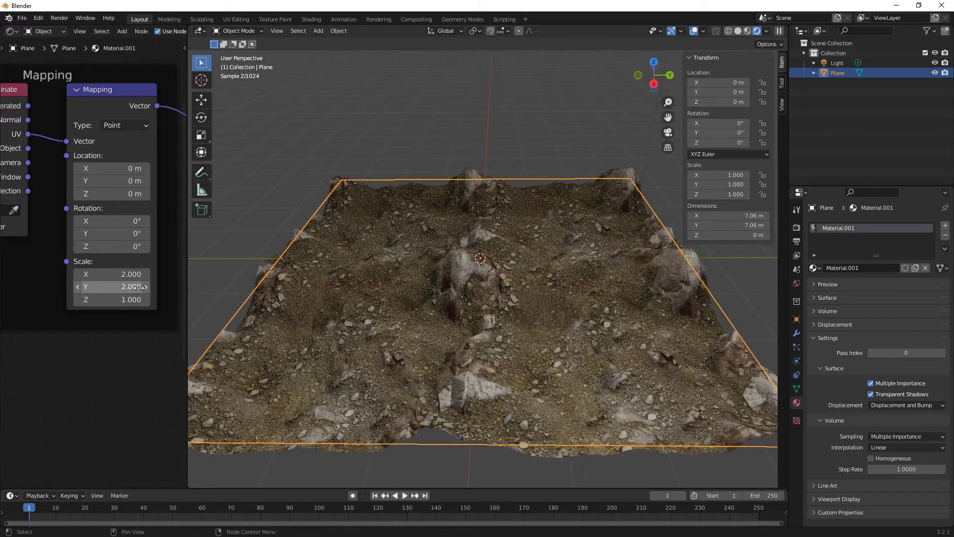
Step: Reset the Mapping node's Scale X and Y to 1
middle_drag(571, 285, 525, 311)
click(121, 271)
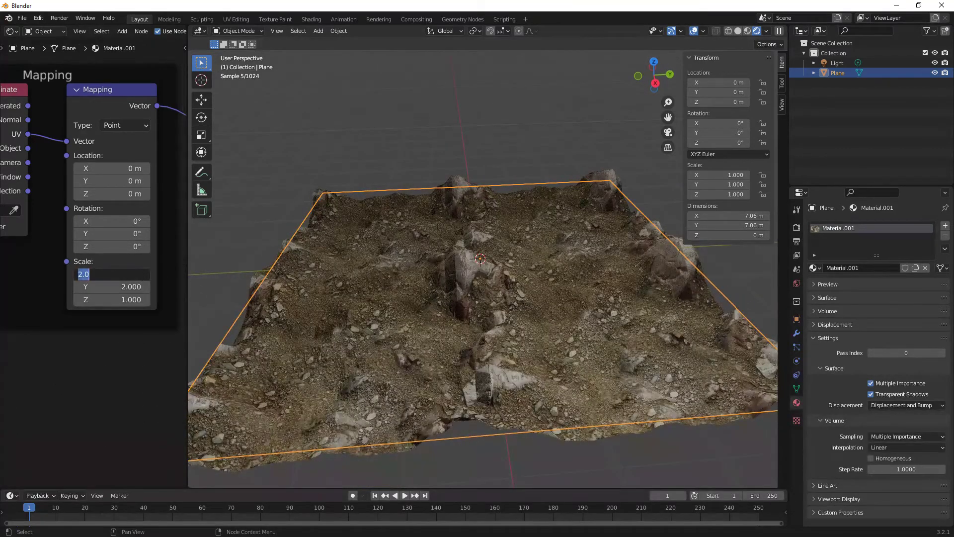
text(1)
key(Tab)
text(1)
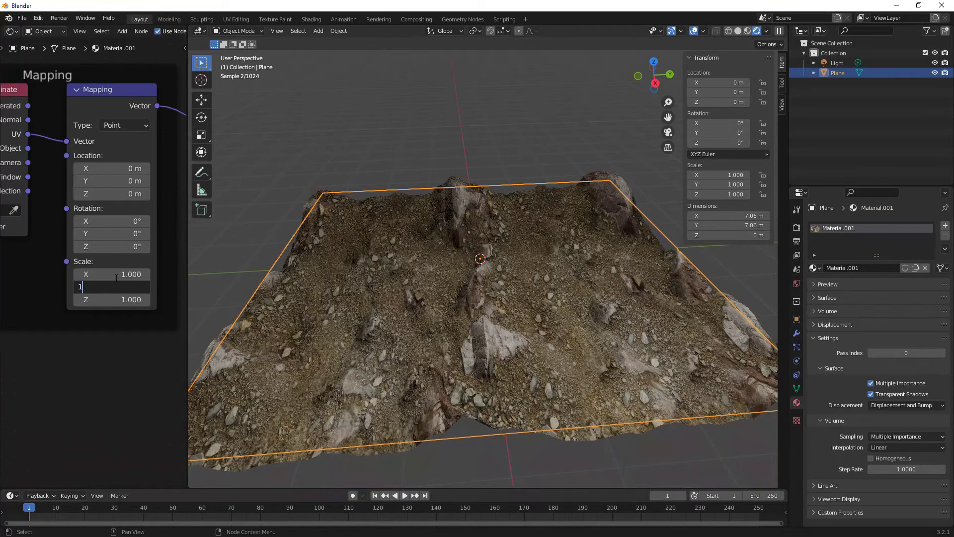
key(Return)
Step: Halve the tiling by setting Mapping Scale X and Y to 0.5
click(121, 274)
text(0.5)
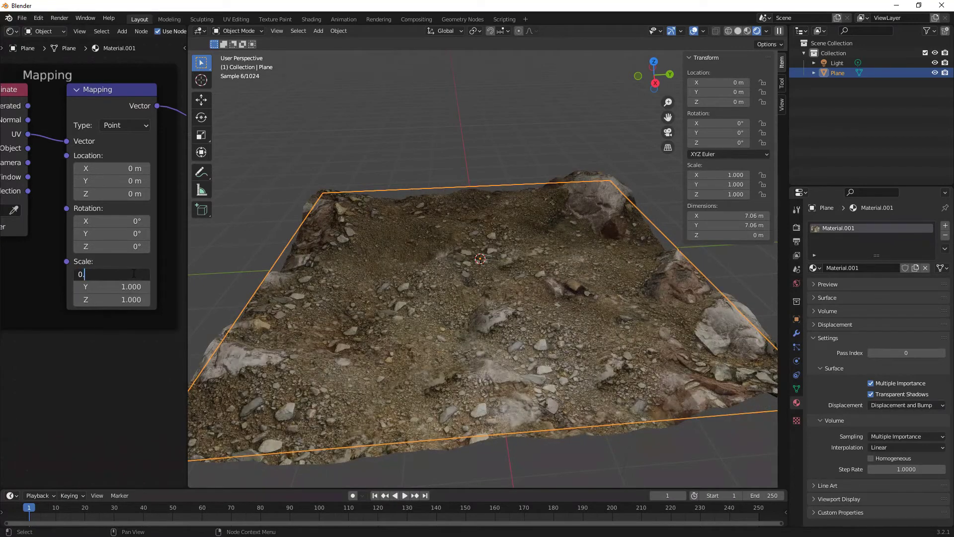
key(Return)
click(121, 286)
text(0.5)
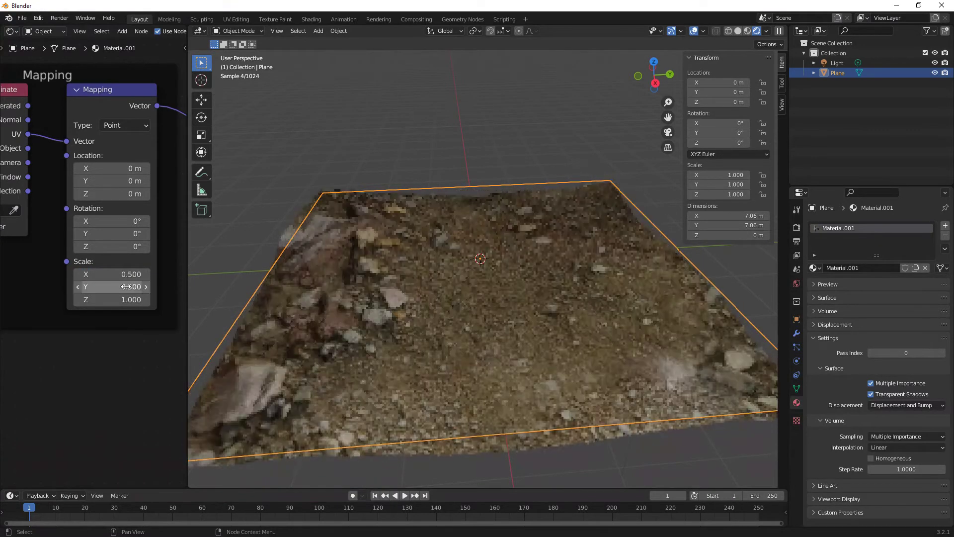
key(Return)
Step: Return the Mapping Scale X and Y to 1 for the original texture size
click(120, 274)
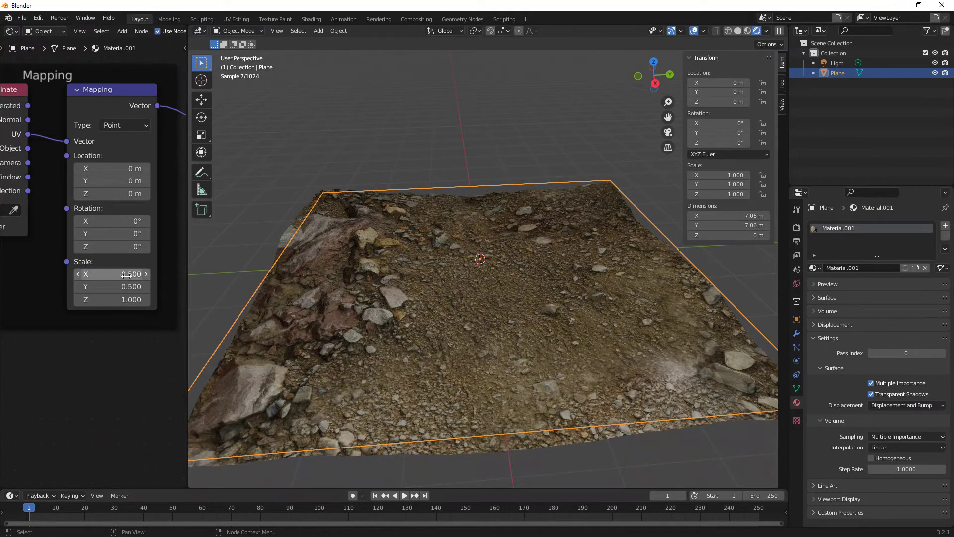
text(1)
key(Return)
click(127, 287)
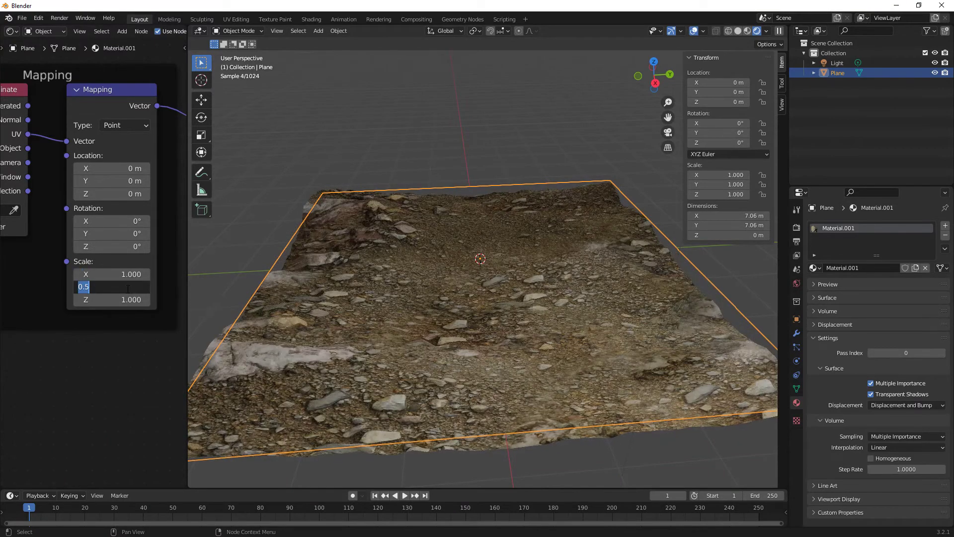
text(1)
key(Return)
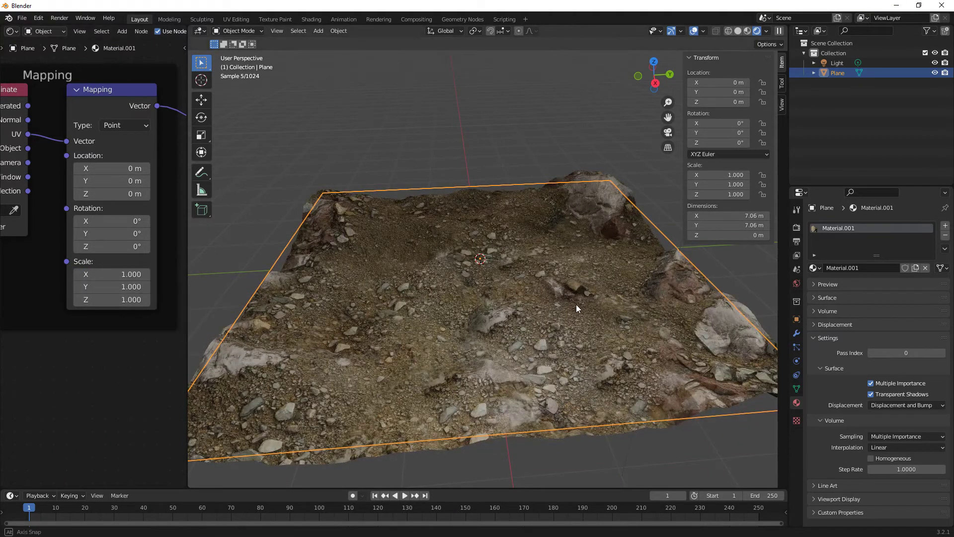
Step: Frame the Displacement node in the node editor and show the expanded Surface inputs in Properties
middle_drag(576, 304, 560, 300)
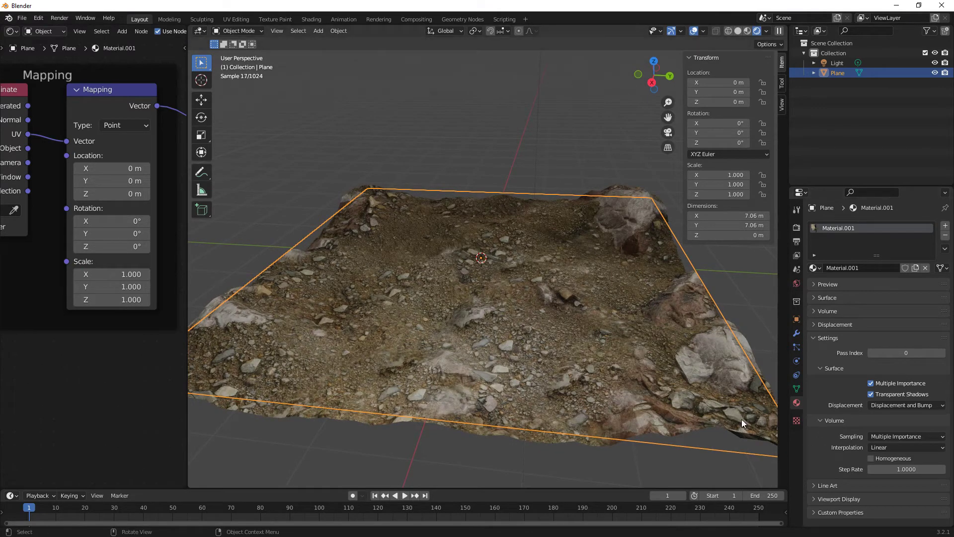
middle_drag(93, 317, 52, 334)
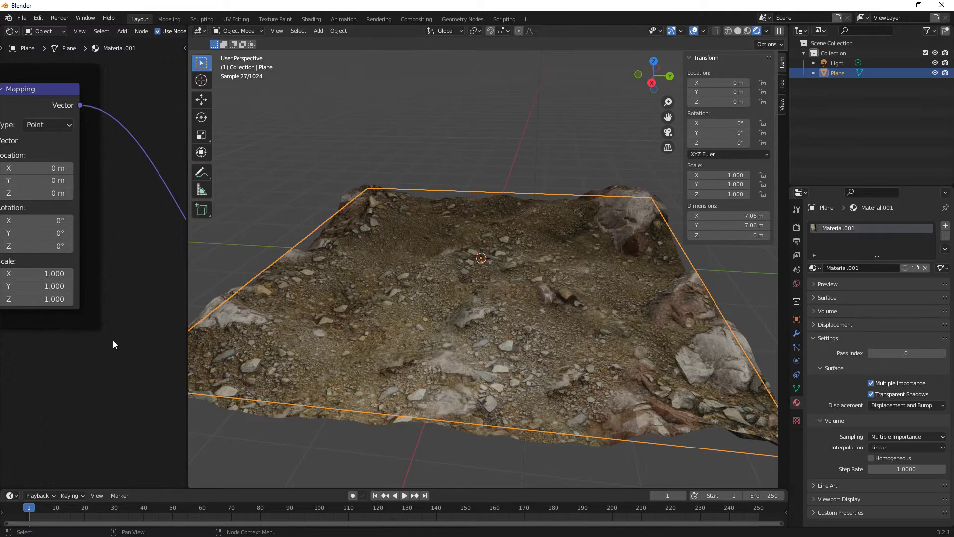
scroll(117, 350, down, 6)
scroll(118, 350, up, 3)
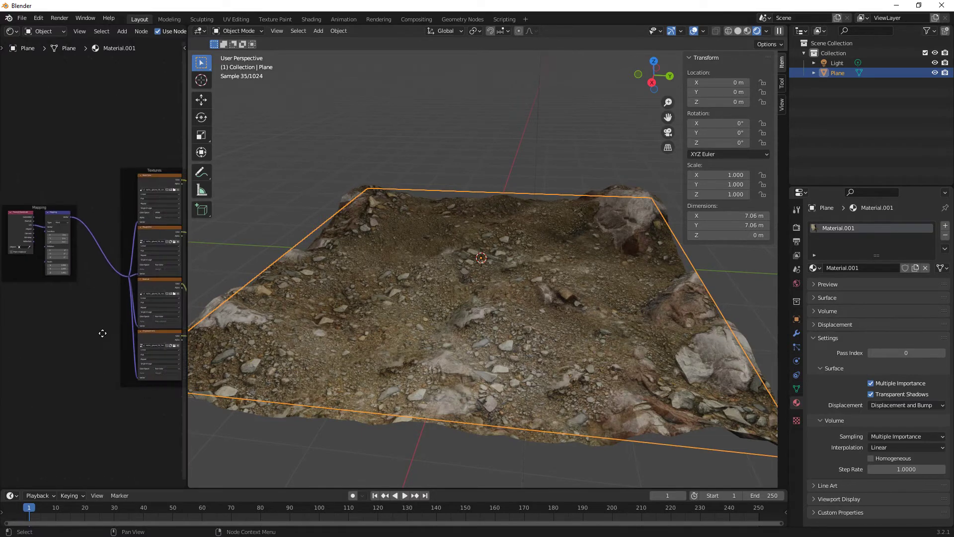
ctrl+scroll(121, 323, down, 6)
scroll(76, 388, up, 4)
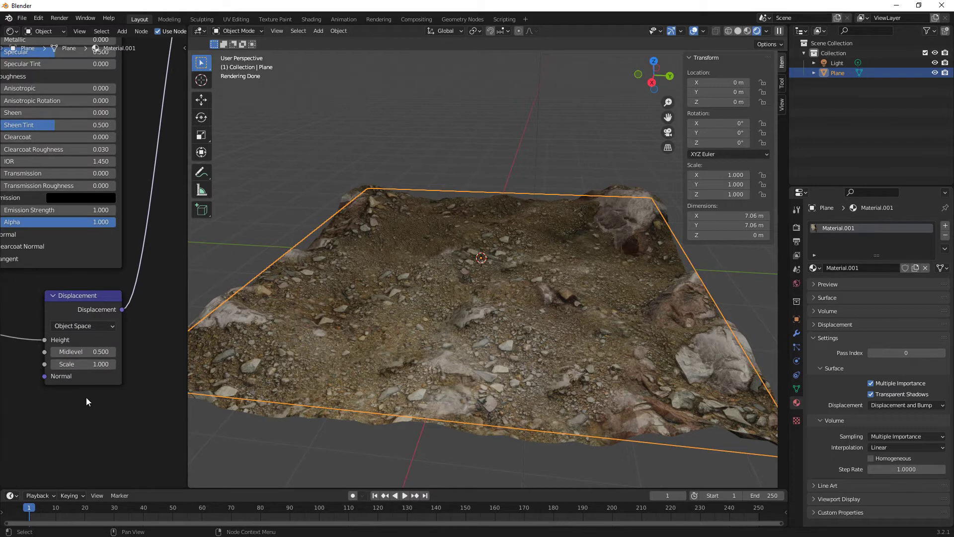
scroll(85, 397, up, 2)
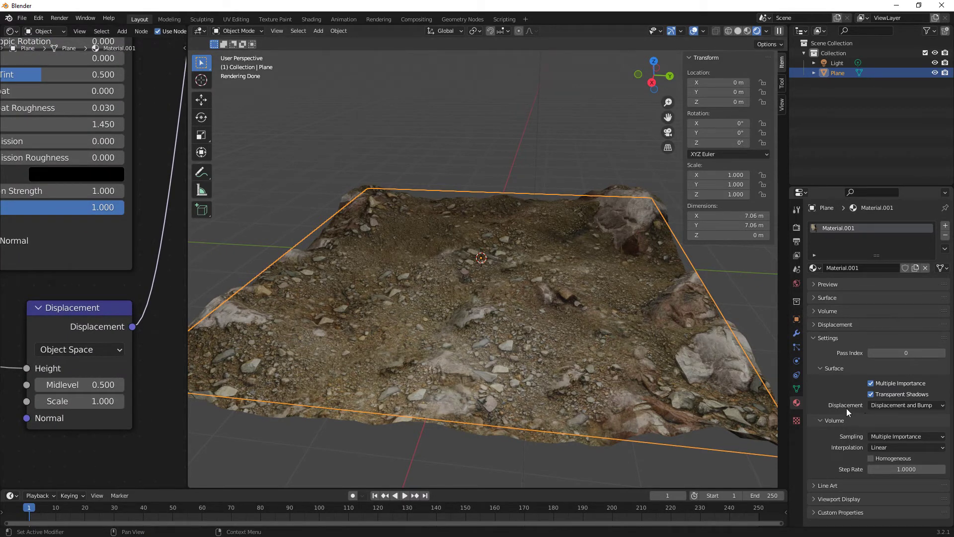
click(816, 297)
scroll(845, 445, down, 7)
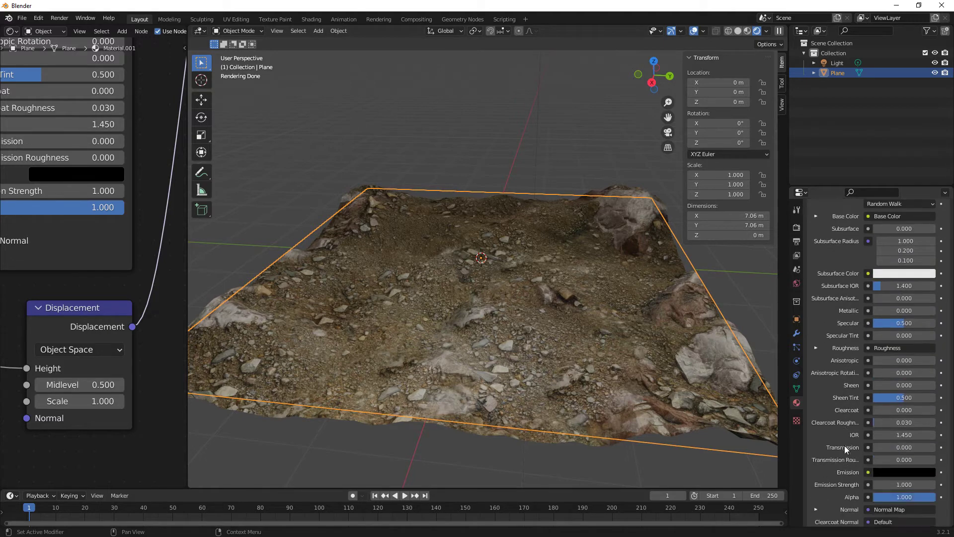
scroll(845, 445, down, 10)
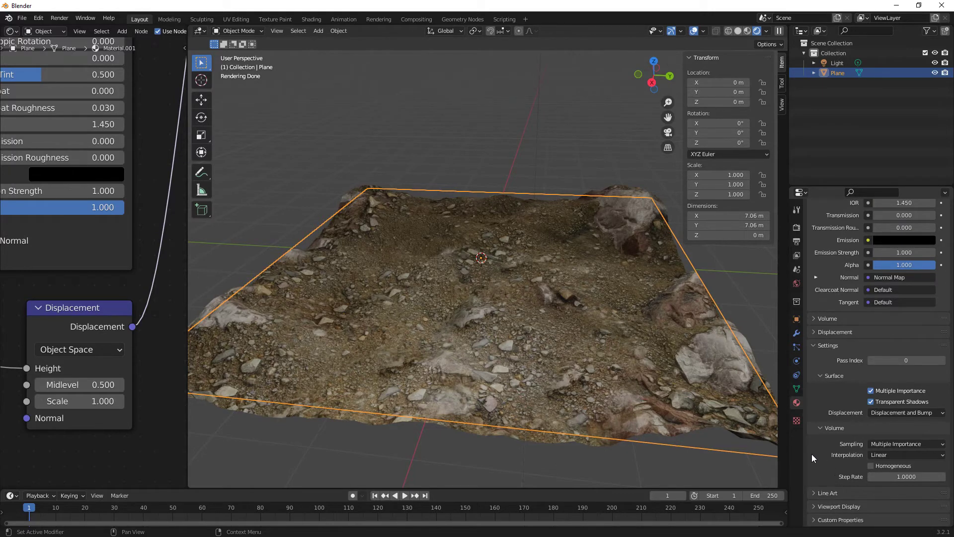
Step: Try Displacement Scale 2 and 0.5, then settle on 1.000 and inspect the terrain
click(812, 331)
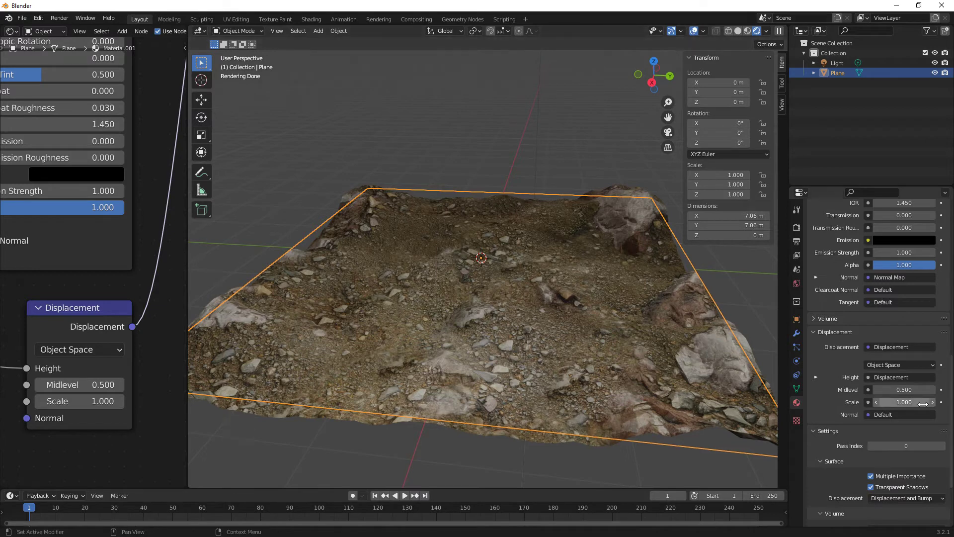
click(904, 402)
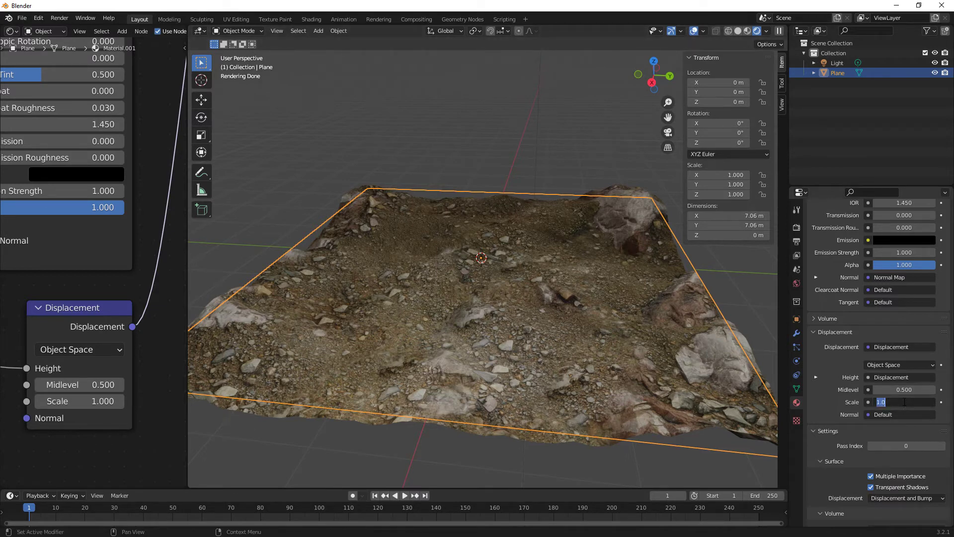
text(2)
key(Return)
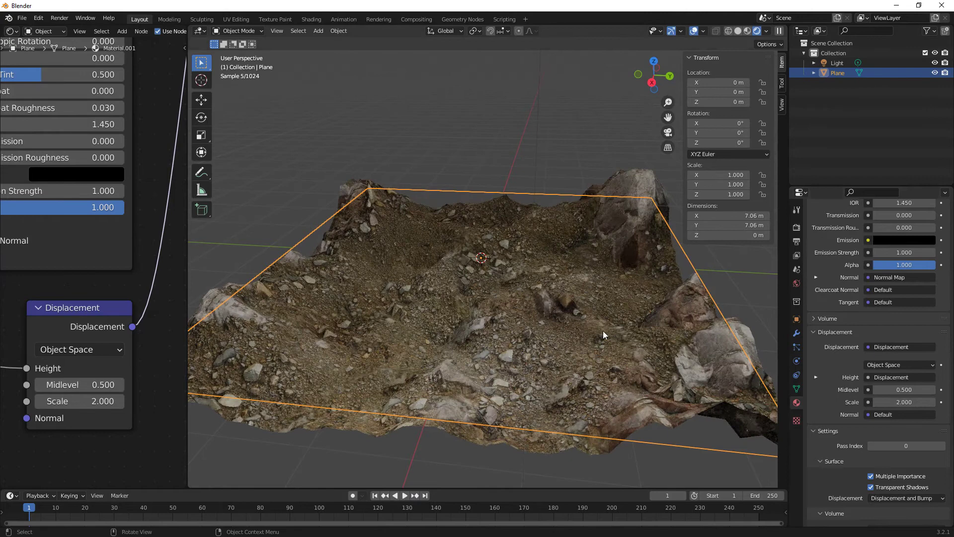
click(907, 403)
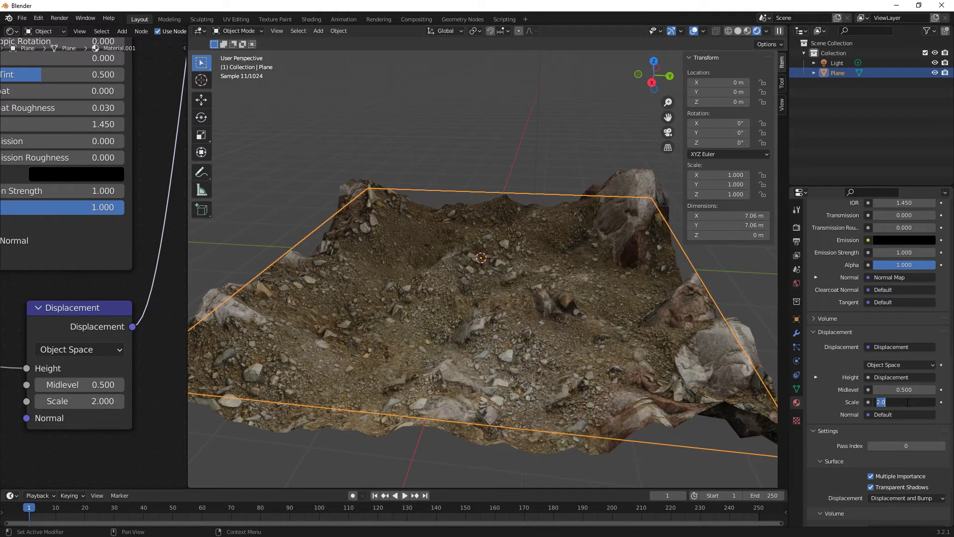
text(0.5)
key(Return)
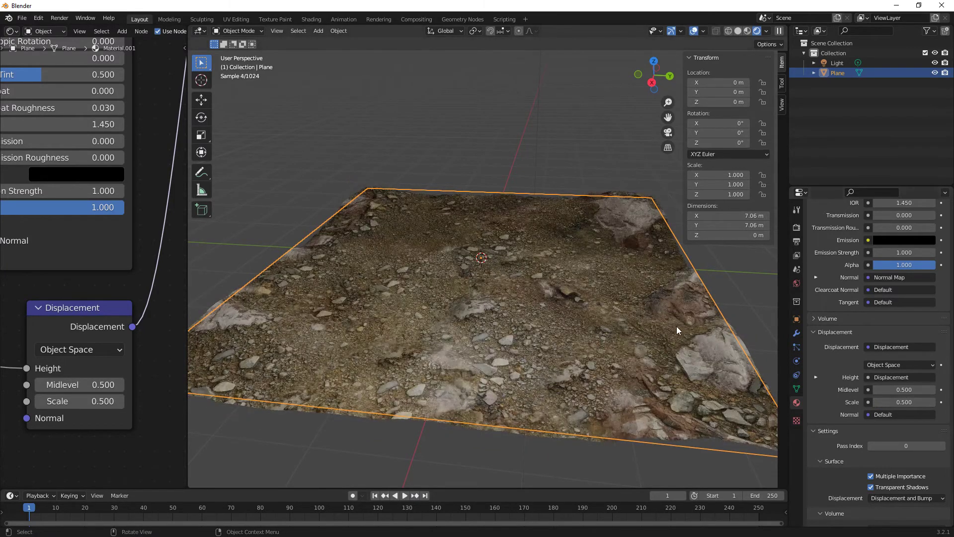
click(904, 402)
text(1)
key(Return)
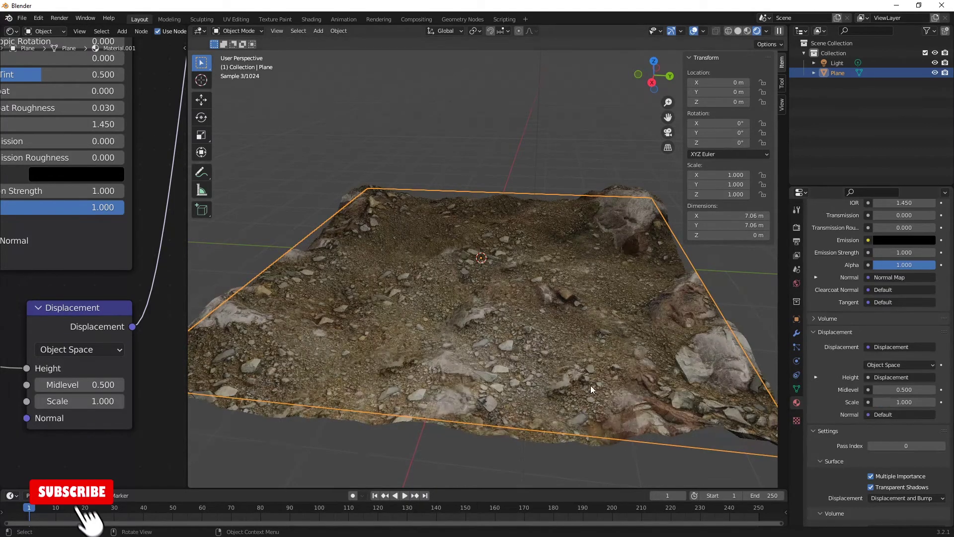
middle_drag(590, 386, 562, 356)
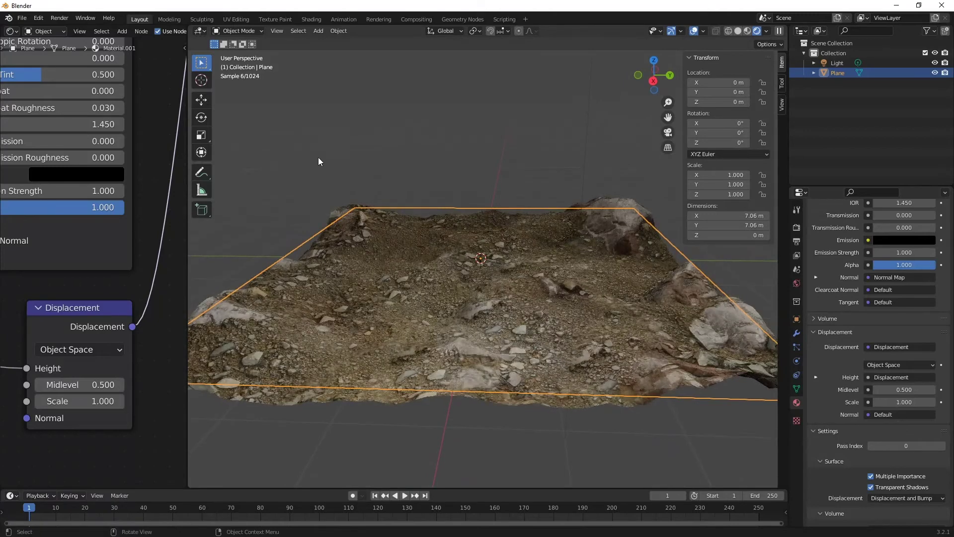
Step: Duplicate the rocky plane along Y to place Plane.001 beside the original
drag(187, 34, 5, 35)
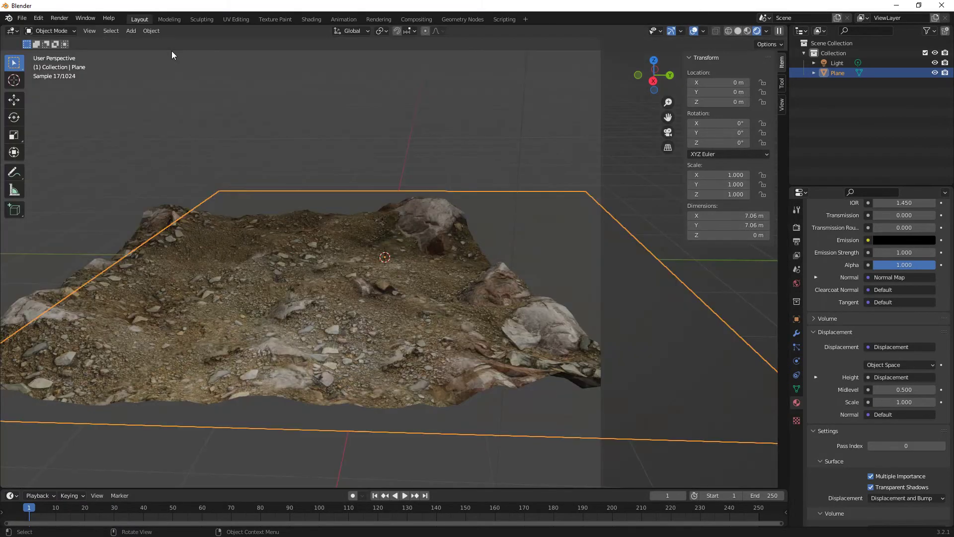
scroll(454, 377, down, 2)
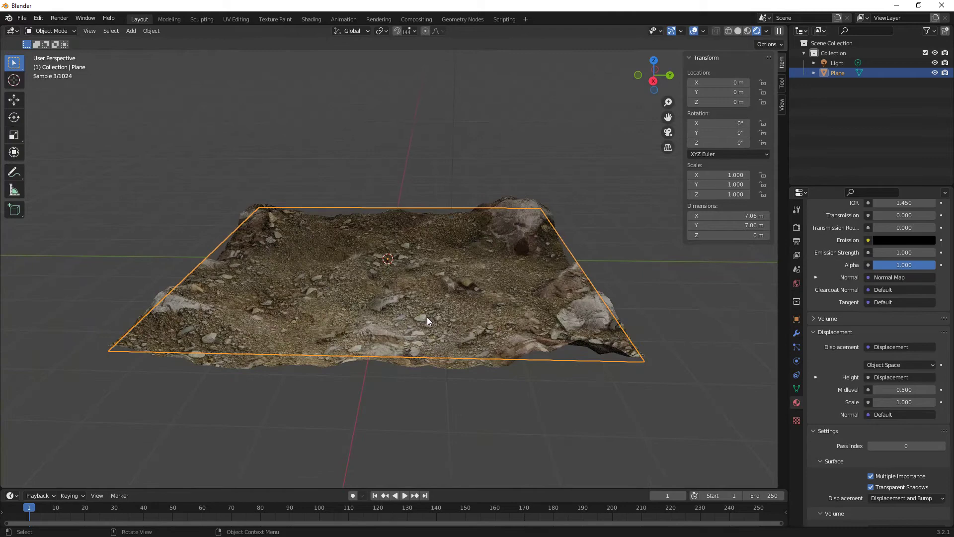
scroll(427, 300, down, 3)
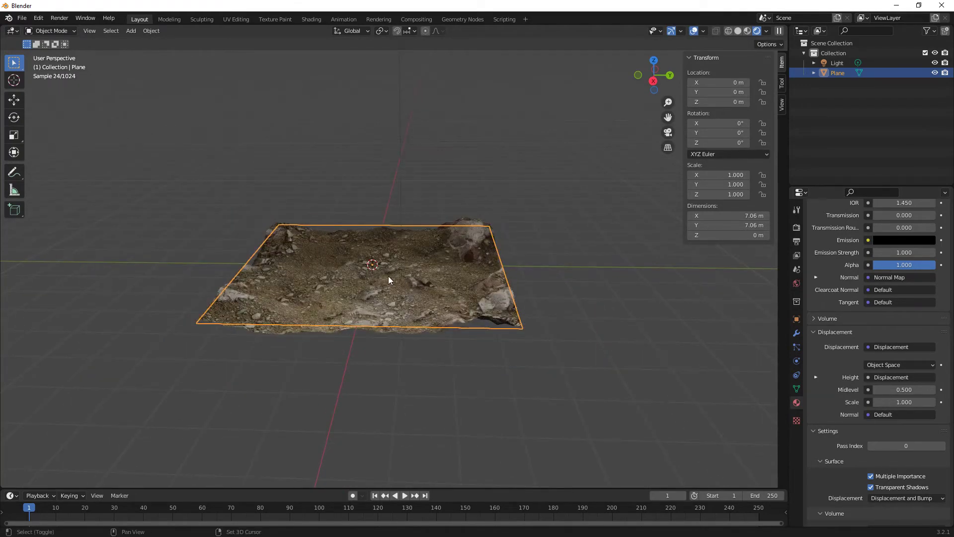
key(shift+d)
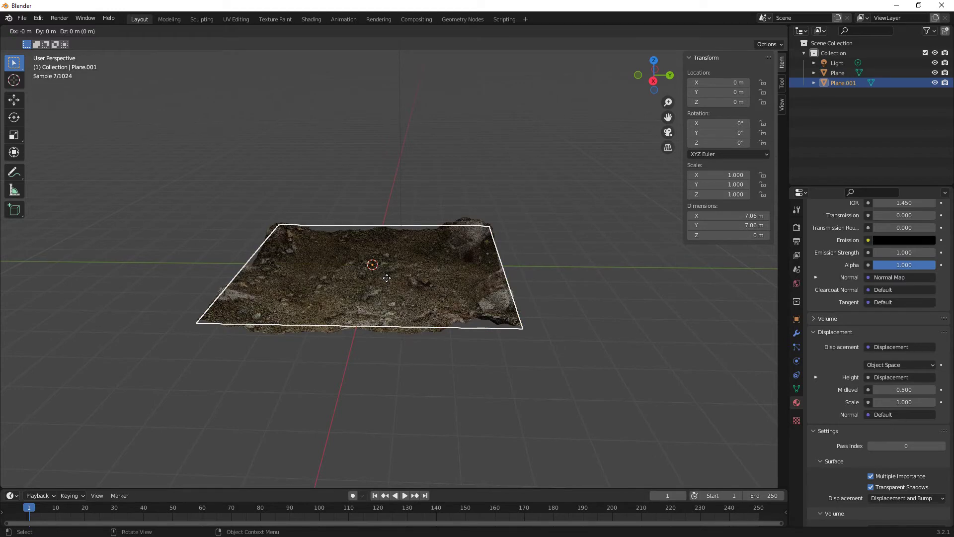
key(y)
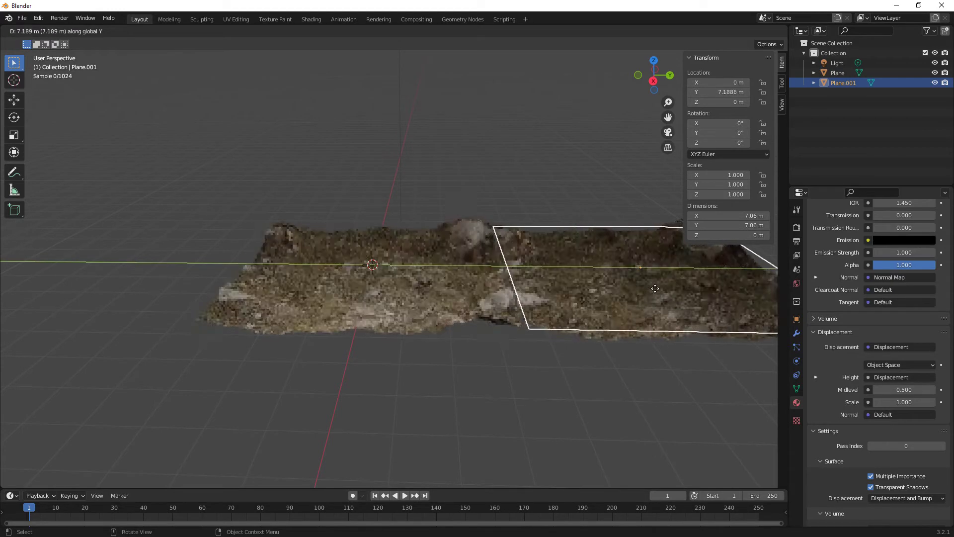
click(651, 287)
click(545, 367)
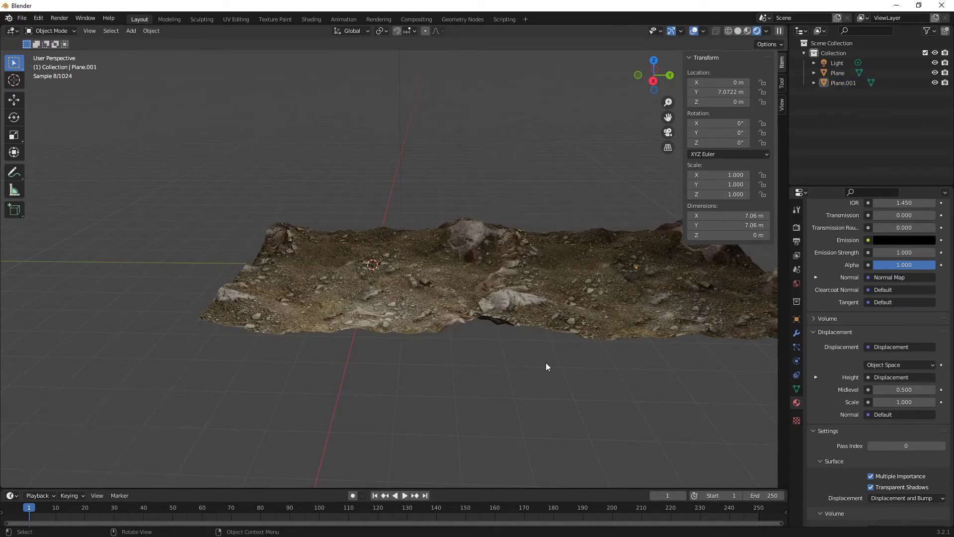
Step: Duplicate both planes along X into a 2×2 grid, then split the view in two
middle_drag(536, 359, 552, 388)
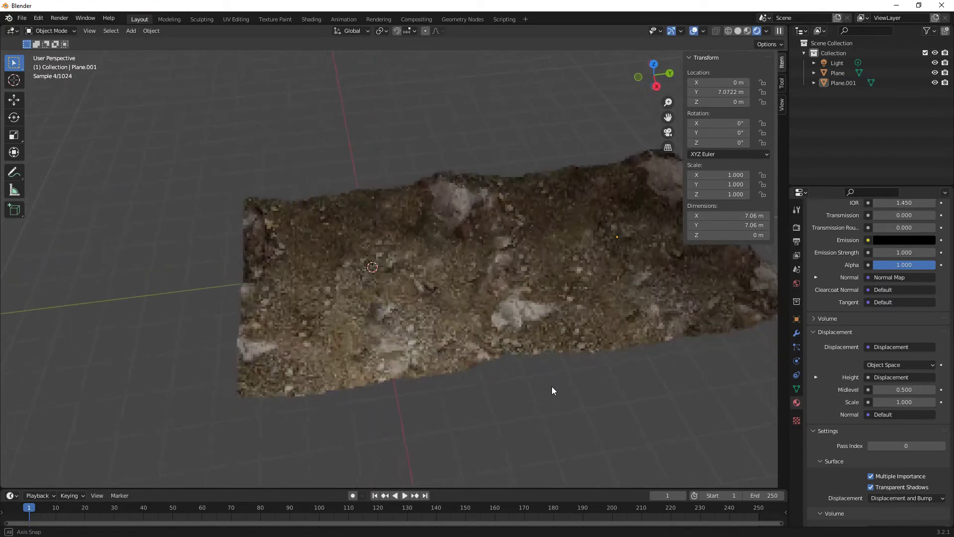
click(579, 281)
shift+click(427, 287)
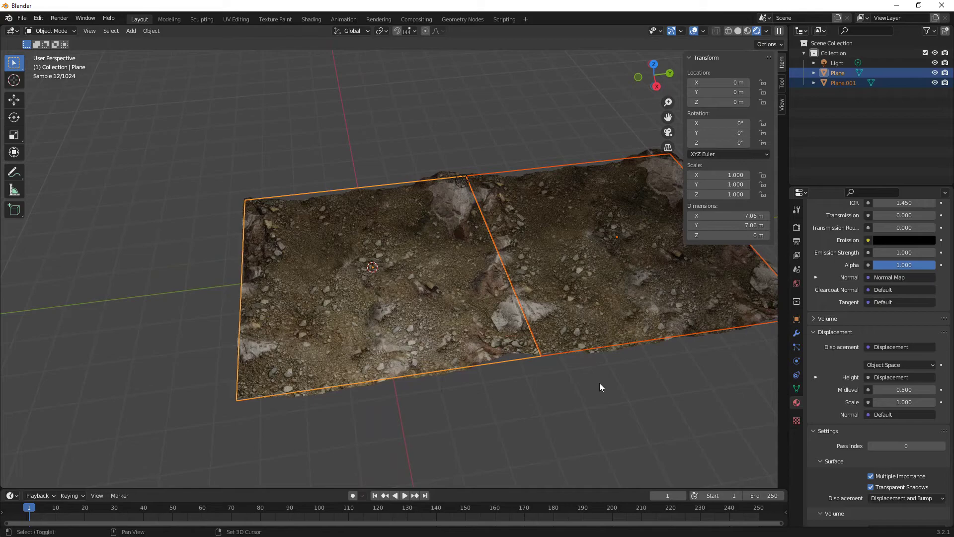
key(shift+d)
key(x)
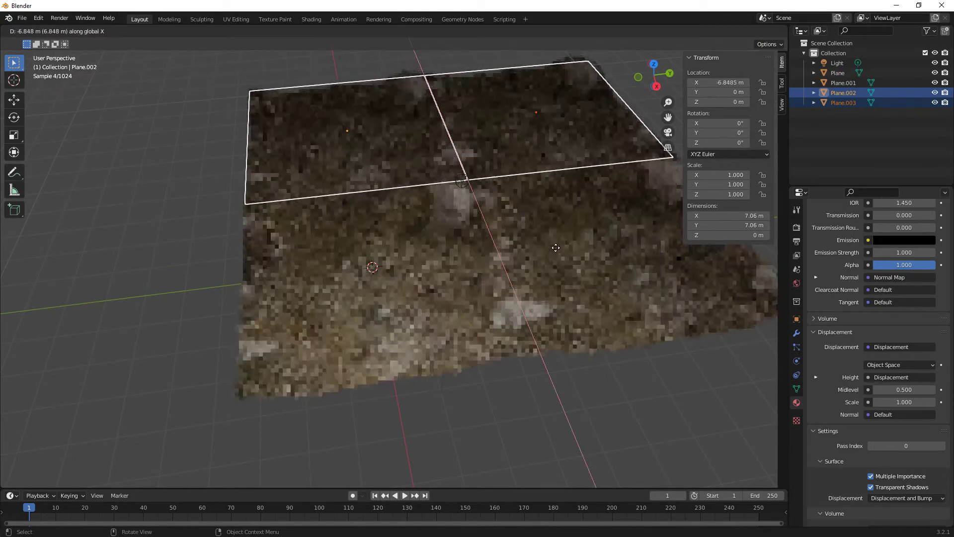
click(556, 248)
click(550, 372)
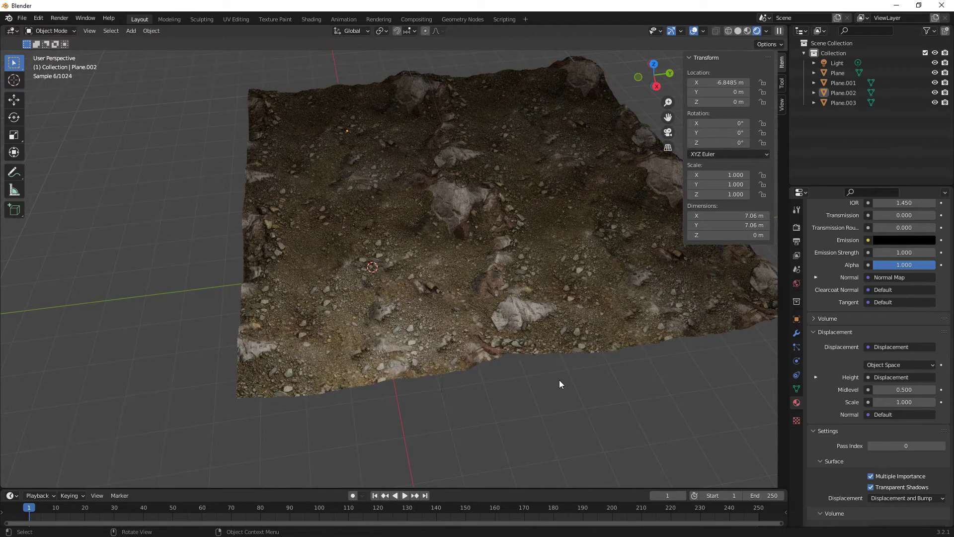
middle_drag(559, 384, 502, 394)
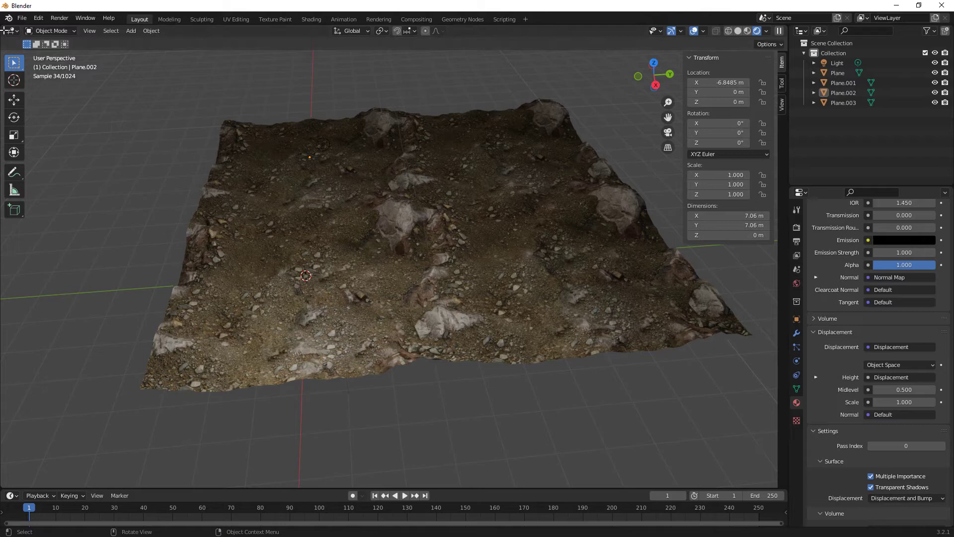
mouse_move(4, 30)
mouse_down()
mouse_move(246, 122)
mouse_move(382, 199)
mouse_up()
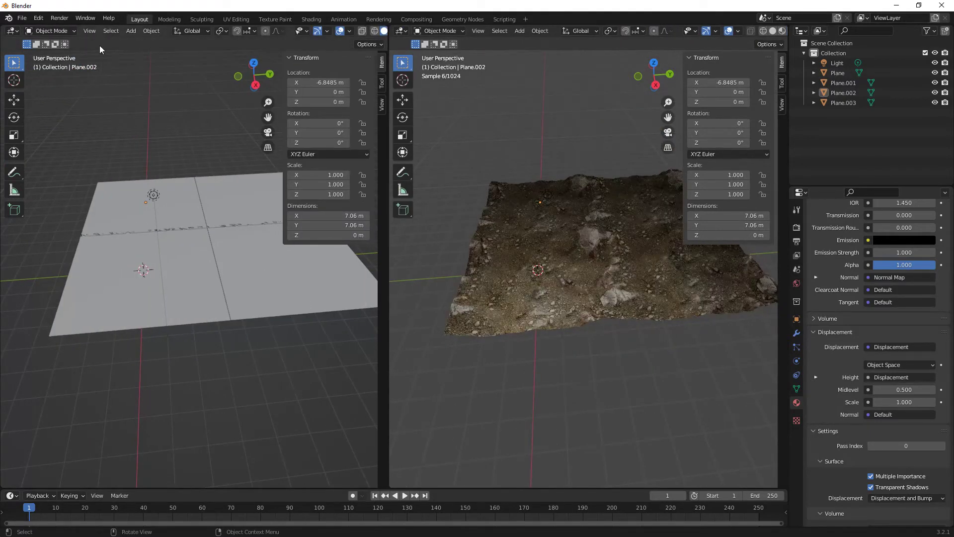
Step: Turn the left area into a Shader Editor showing all material nodes
click(13, 31)
click(32, 118)
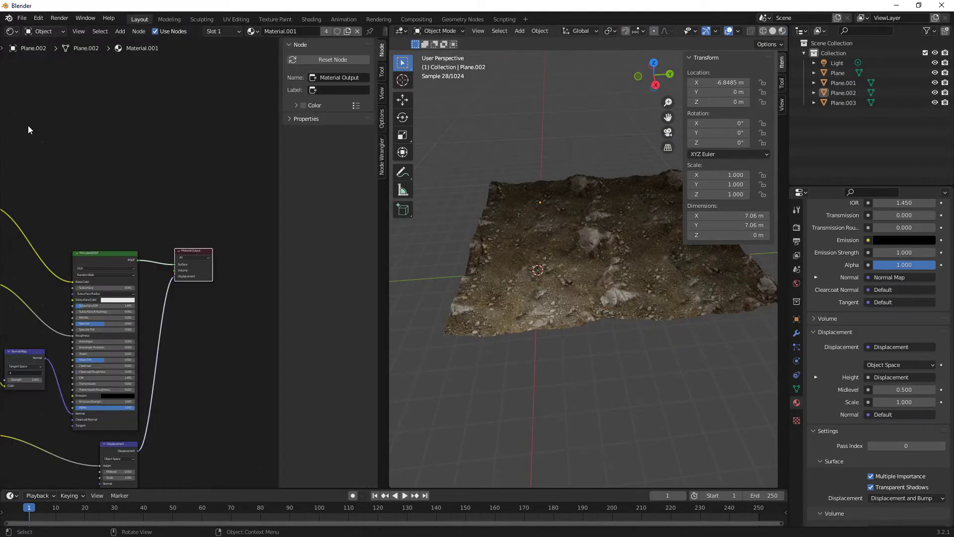
key(Home)
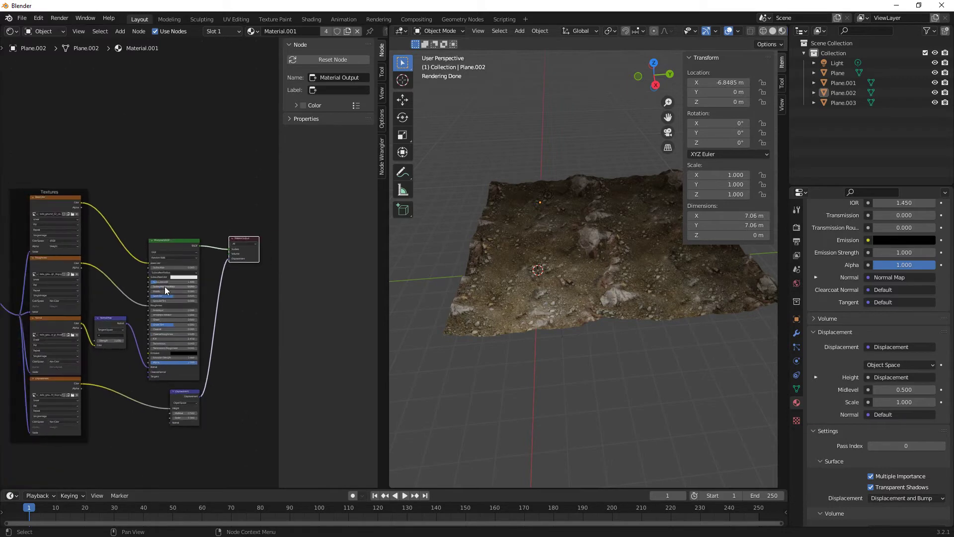
Step: Delete the texture frame, mapping, normal map and Displacement nodes, keeping Principled BSDF and output
middle_drag(133, 188, 207, 137)
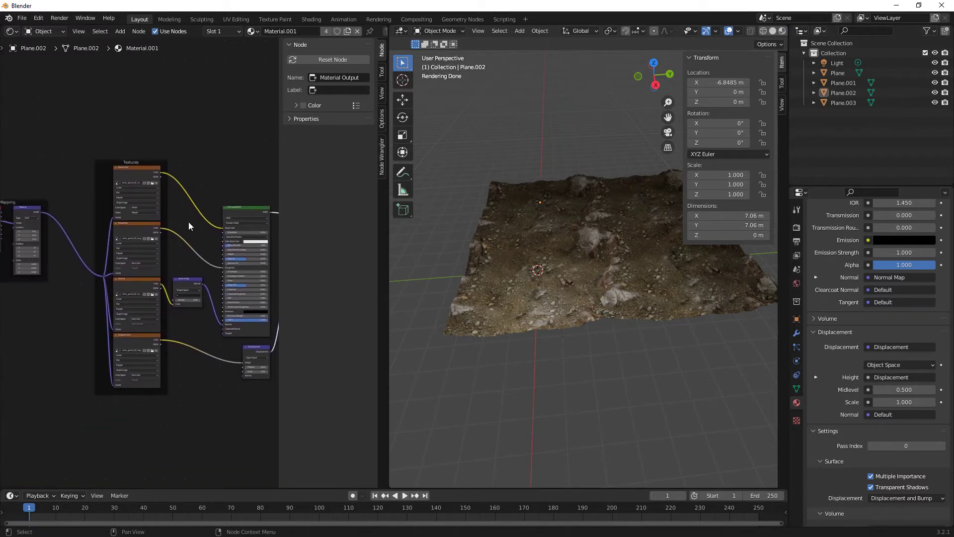
scroll(192, 260, down, 1)
drag(191, 123, 3, 398)
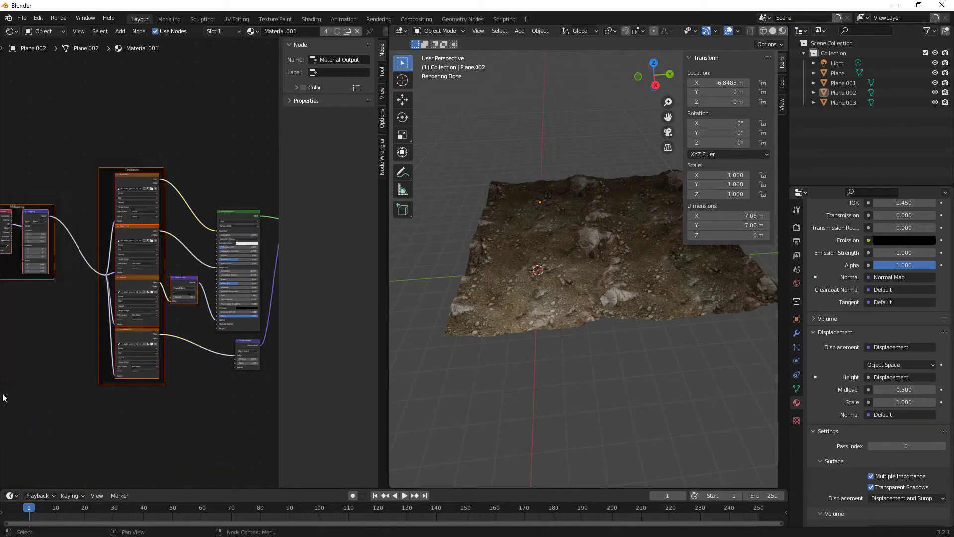
shift+click(242, 343)
key(x)
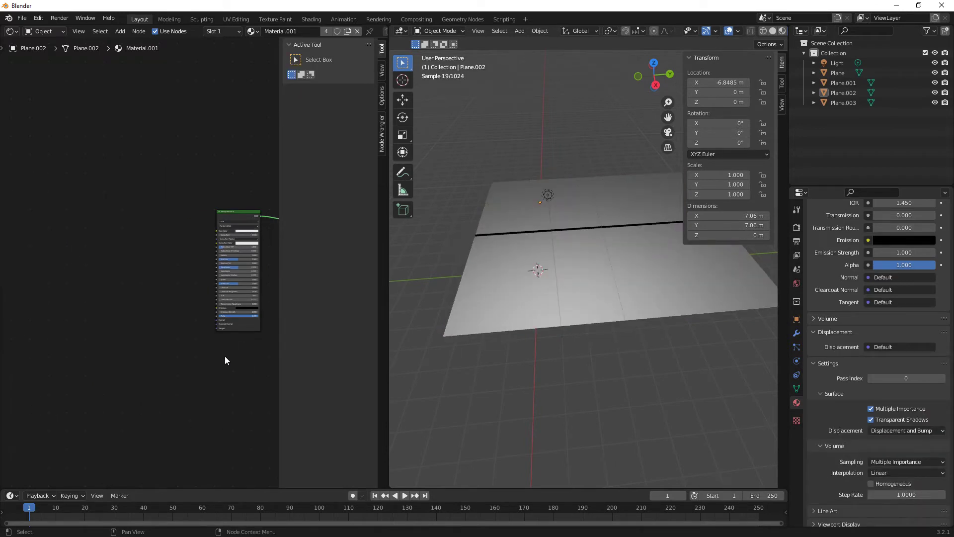
middle_drag(225, 359, 173, 375)
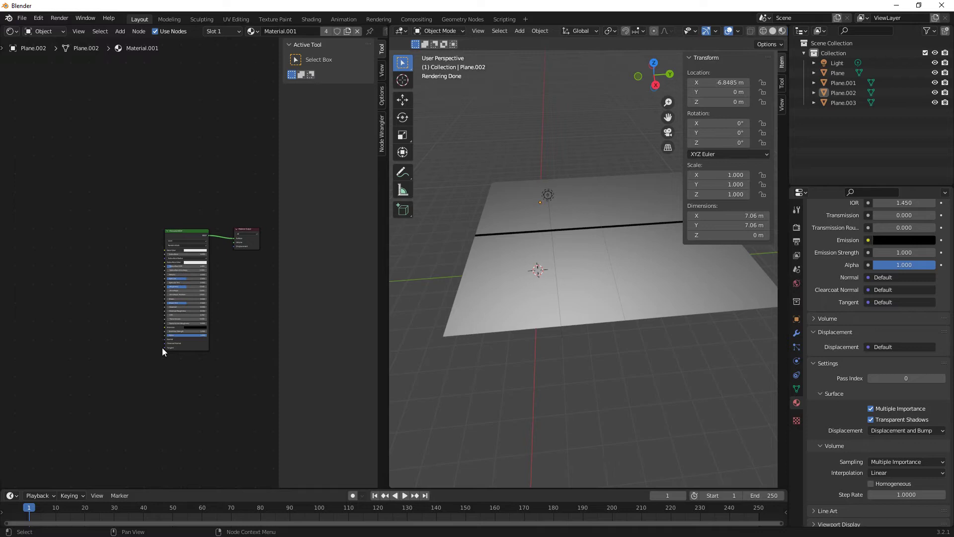
Step: Load the nine red_brick_rubble_31_12 maps via Principled Texture Setup (Ctrl+Shift+T)
key(ctrl+shift+t)
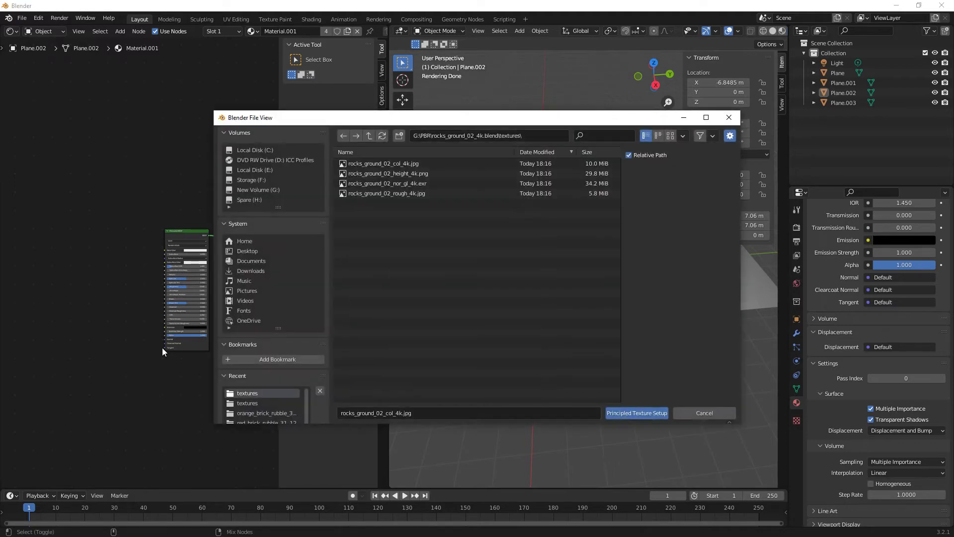
click(369, 135)
click(369, 135)
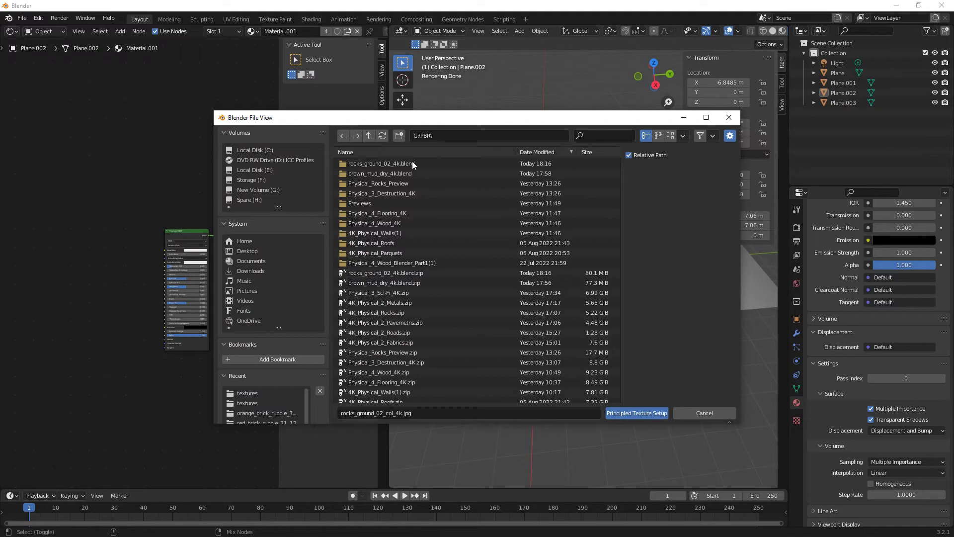
click(372, 174)
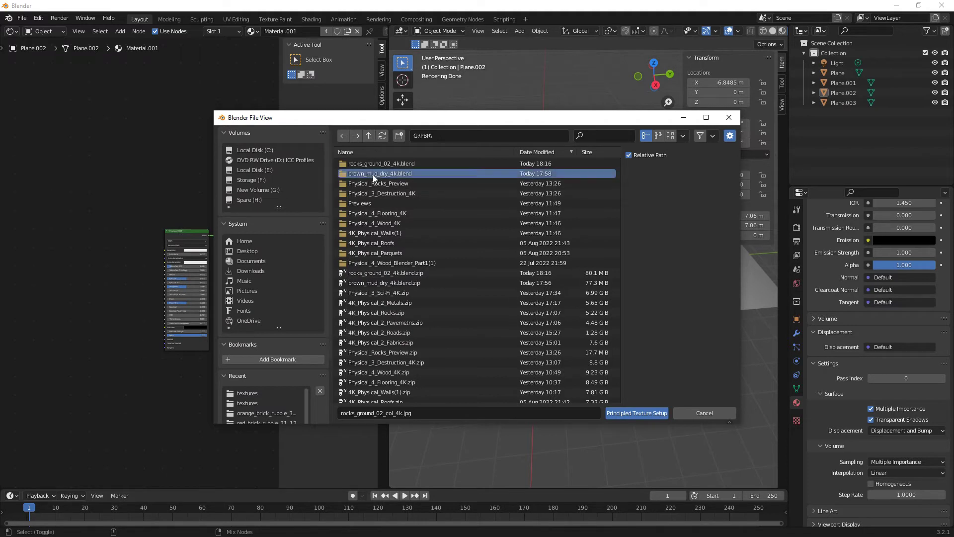
click(369, 135)
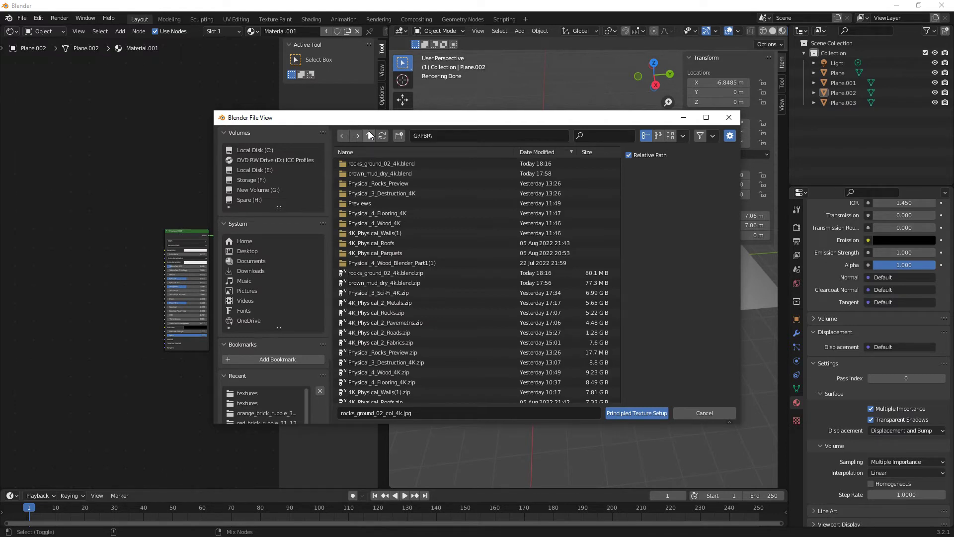
click(385, 192)
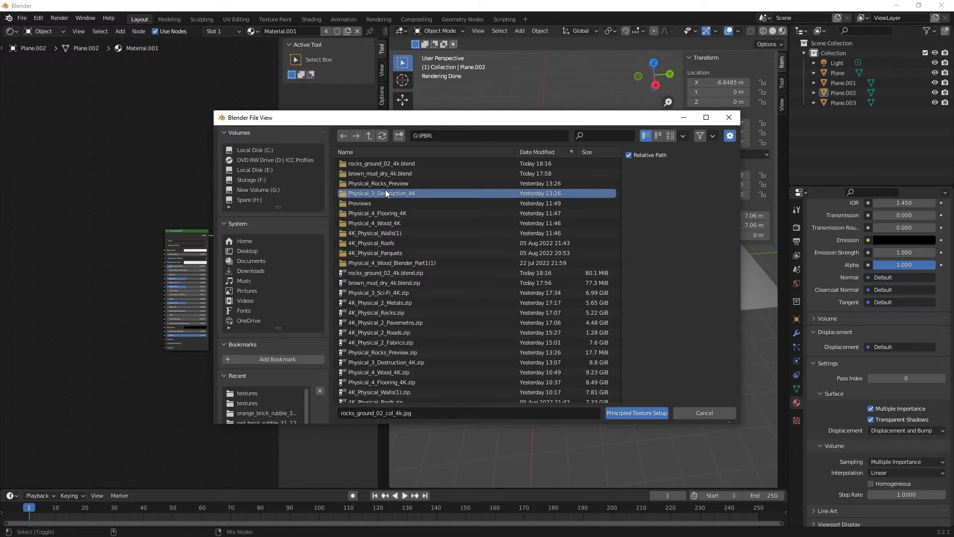
click(392, 163)
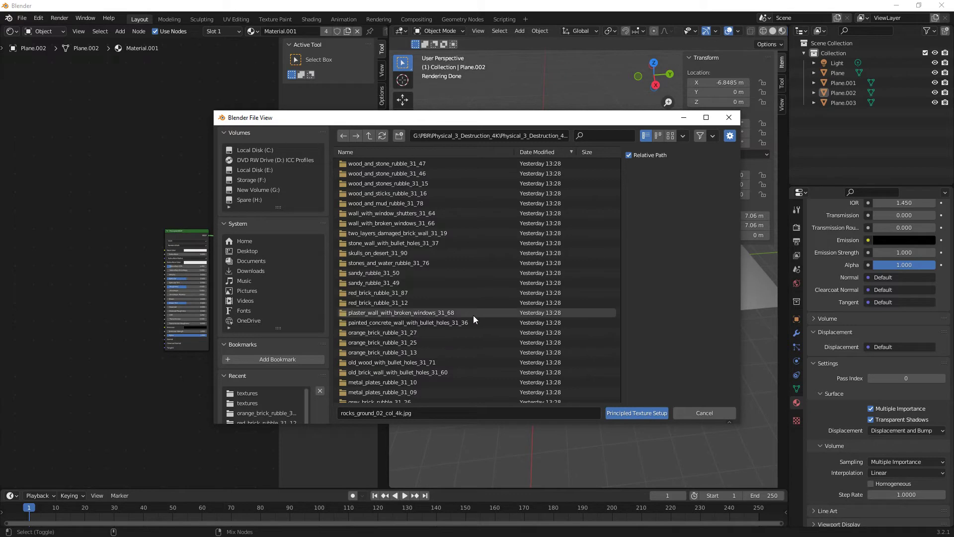
click(389, 303)
drag(401, 284, 368, 160)
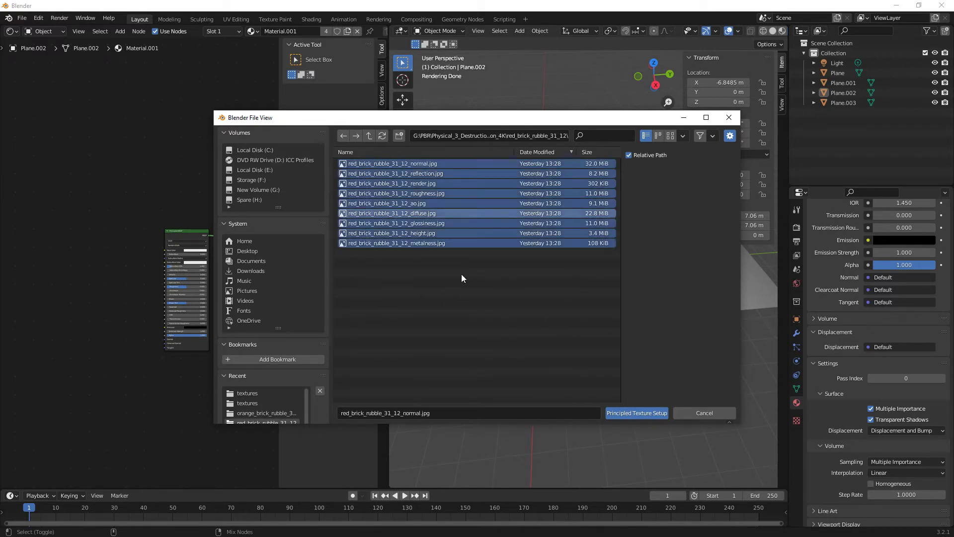
click(636, 412)
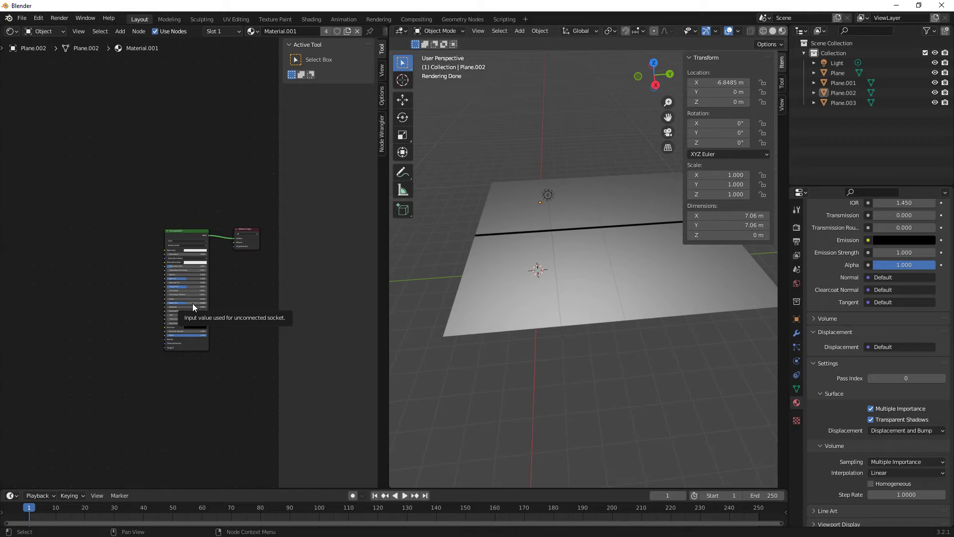
Step: Load all nine grey_brick_rubble_31_26 maps into the Principled BSDF via Principled Texture Setup
click(190, 232)
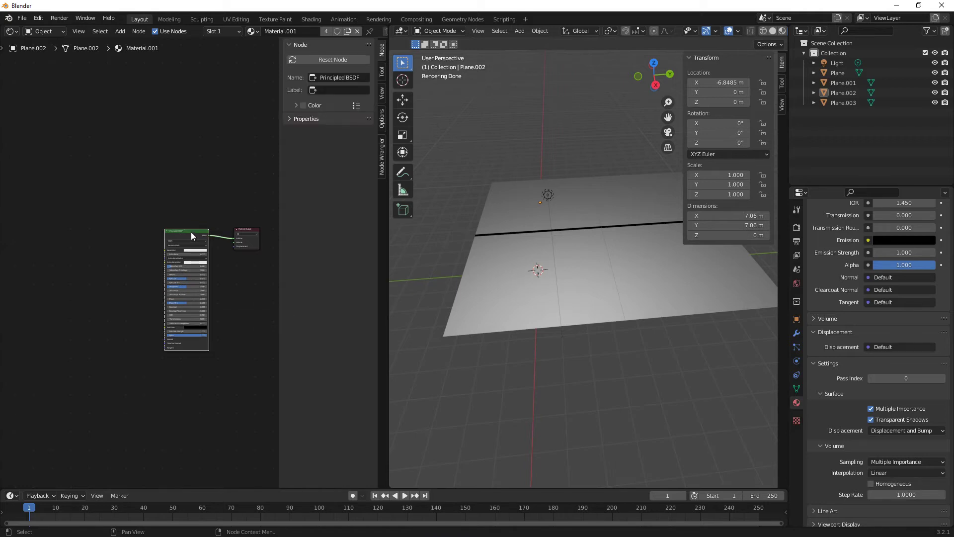
key(ctrl+shift+t)
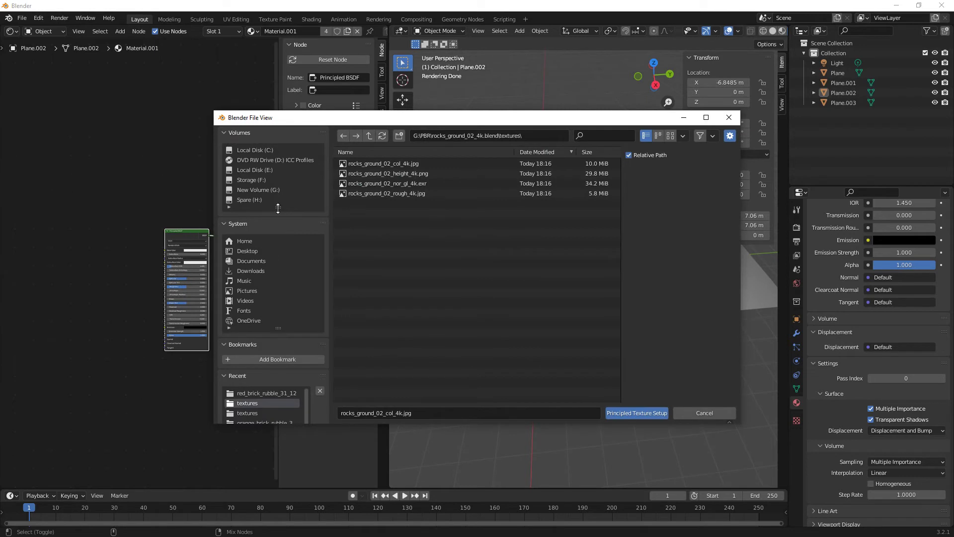
click(369, 136)
click(368, 136)
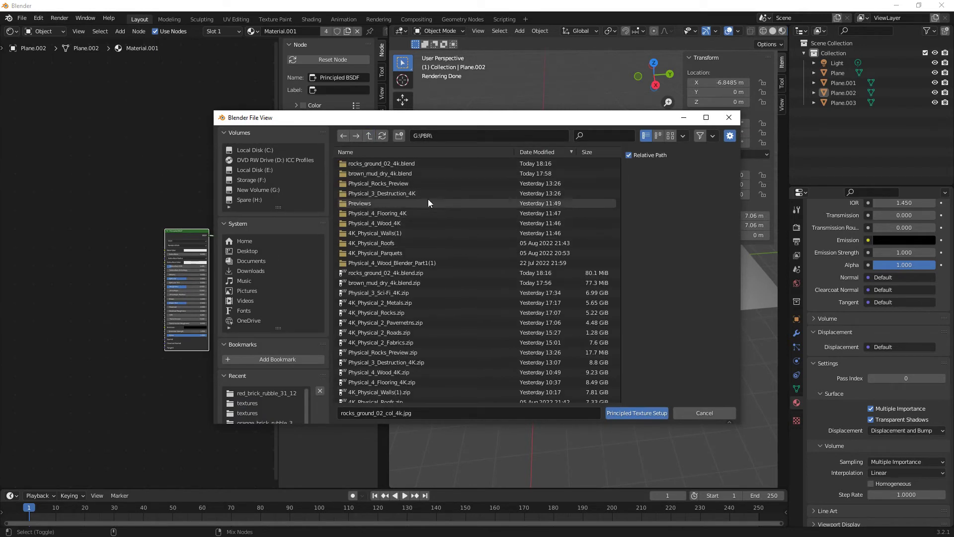
click(346, 195)
click(357, 164)
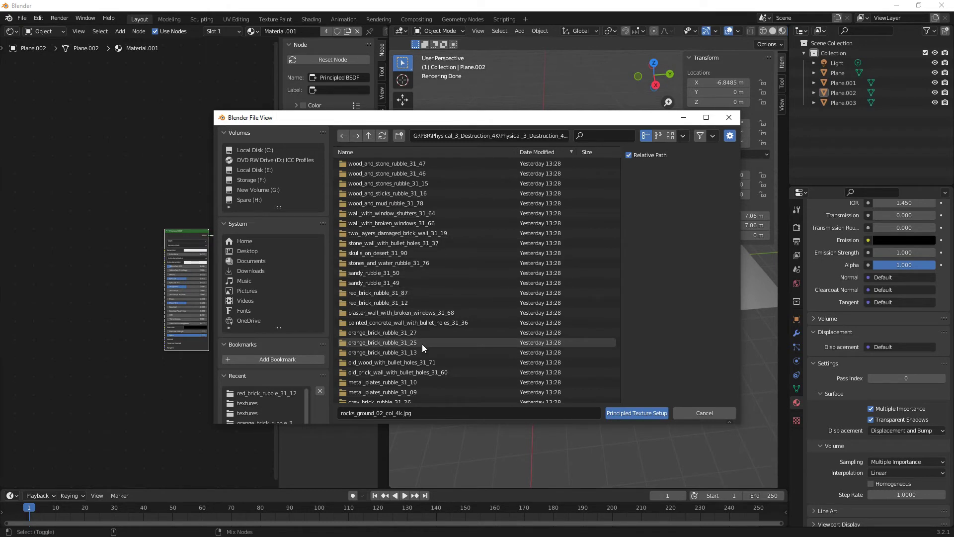
scroll(422, 344, down, 8)
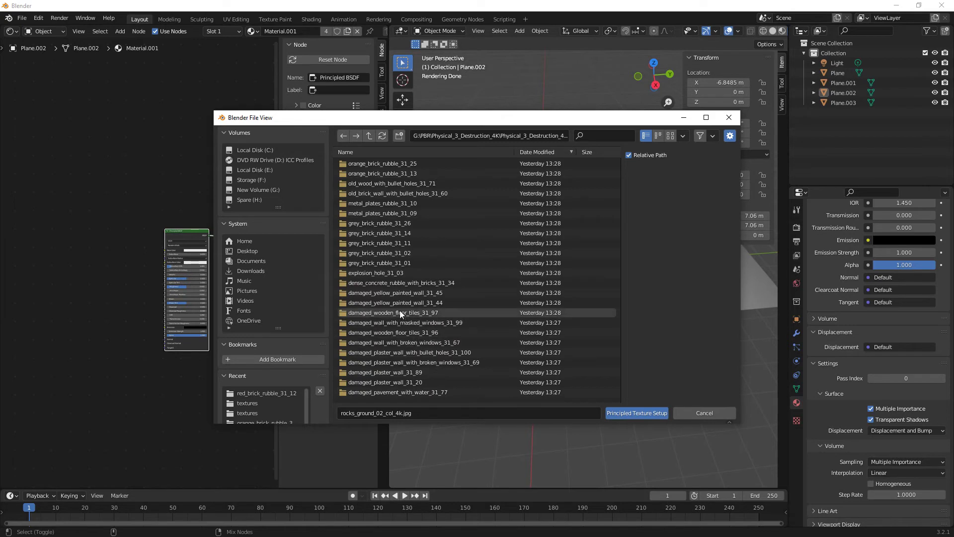
click(379, 224)
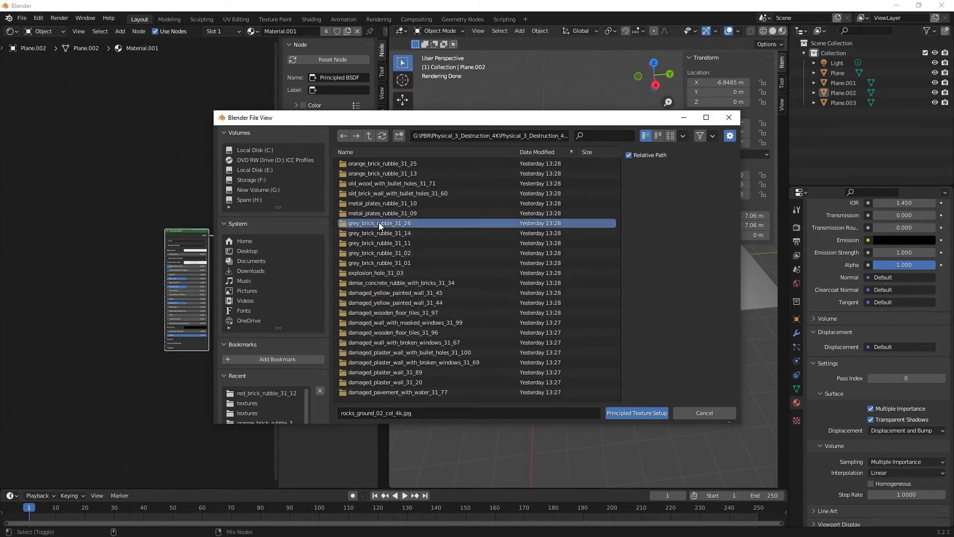
drag(378, 222, 361, 162)
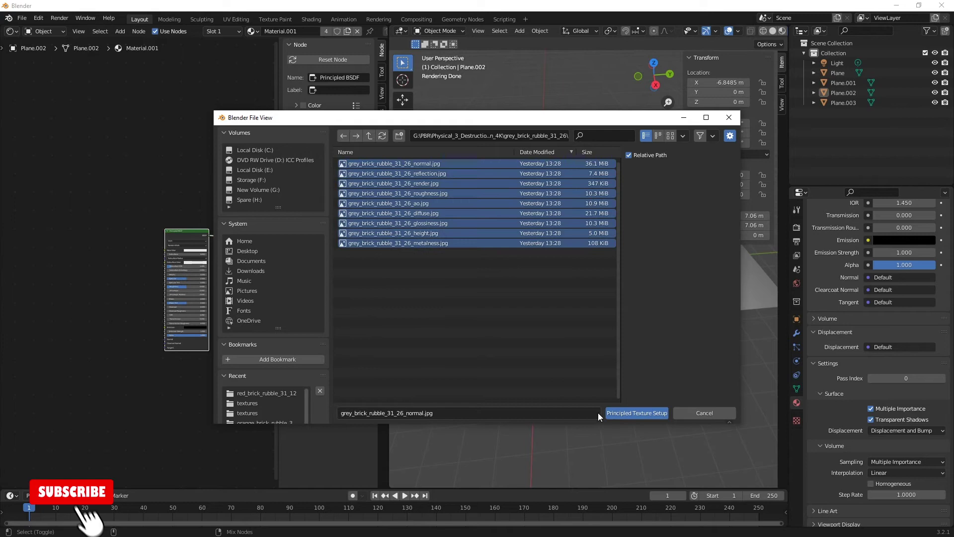
click(618, 412)
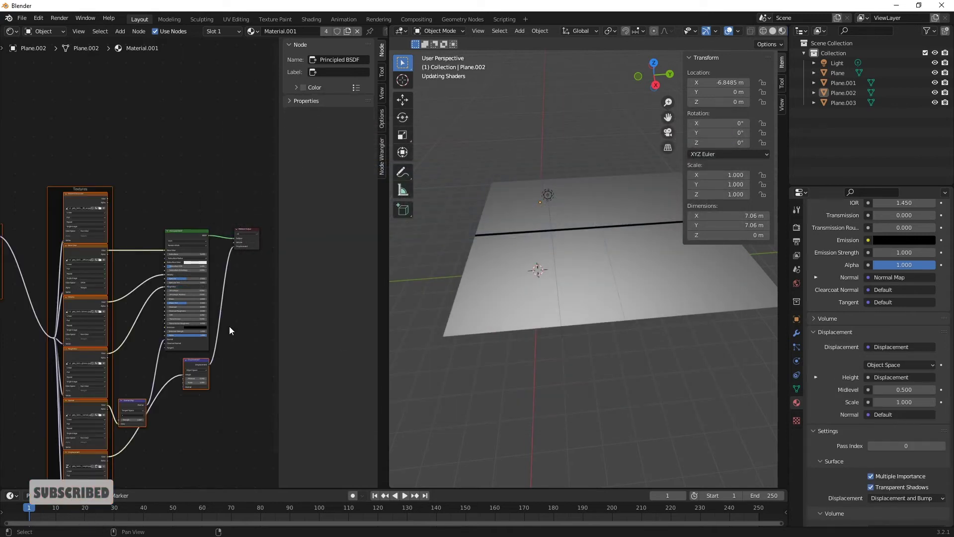
Step: Set the Mapping node's Scale X and Y to 0.5
scroll(582, 329, up, 5)
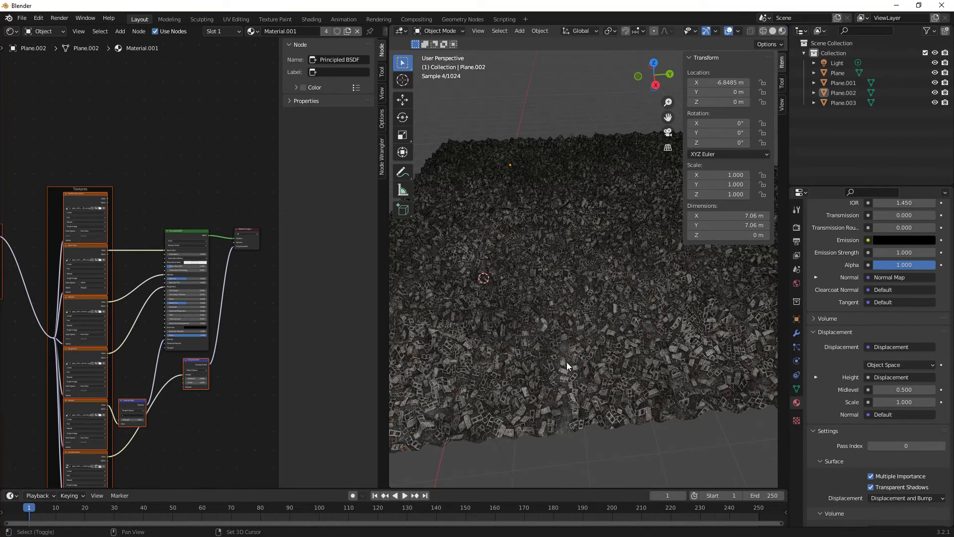
scroll(566, 362, up, 2)
middle_drag(182, 394, 24, 369)
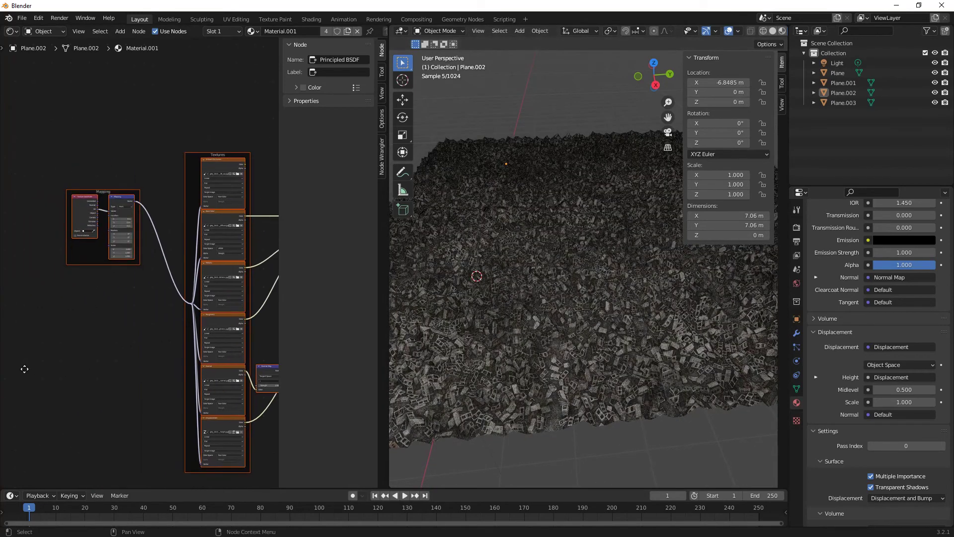
middle_drag(163, 305, 168, 330)
scroll(131, 311, up, 6)
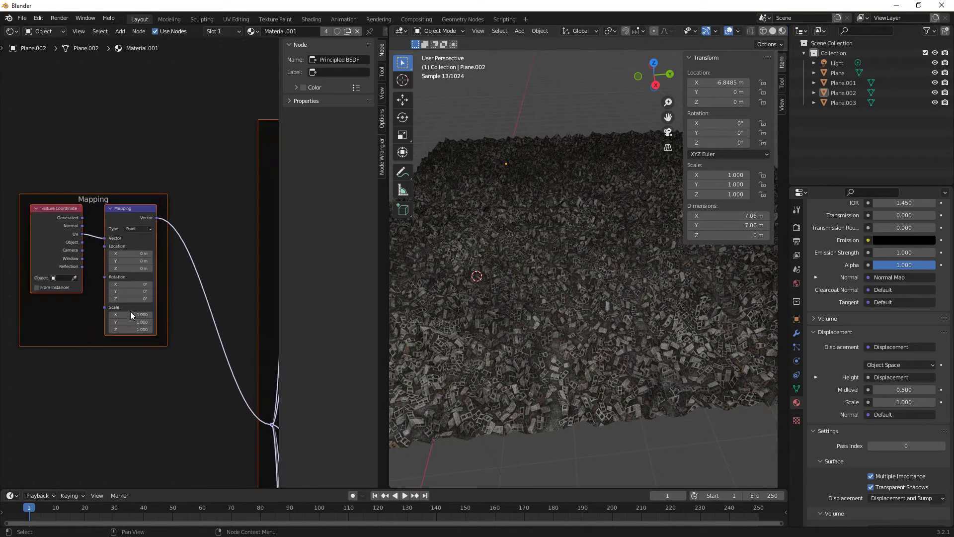
click(144, 345)
text(0)
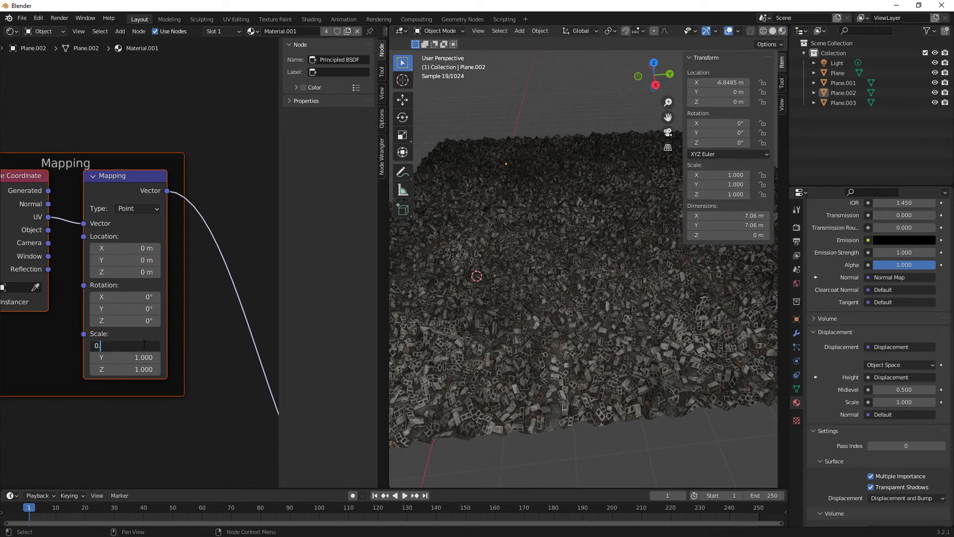
text(.5)
key(Tab)
text(0.5)
key(Return)
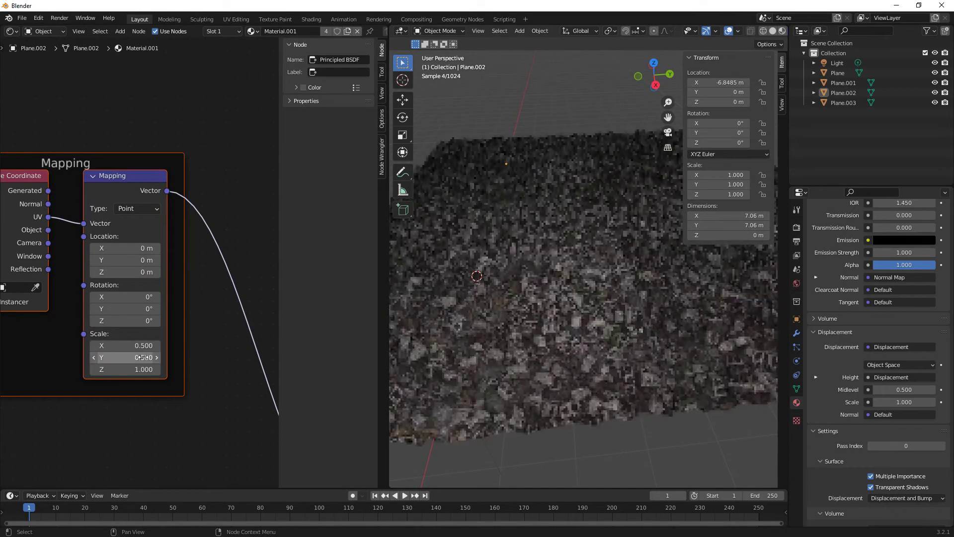
Step: Lower the Mapping Scale X and Y further to 0.25 for chunkier rubble
click(142, 345)
text(0)
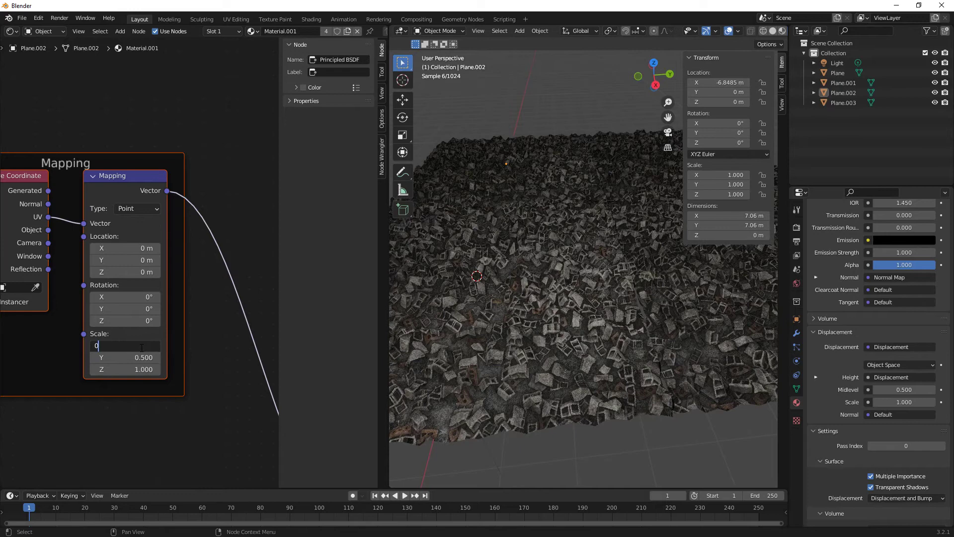
text(.25)
key(Tab)
text(0.)
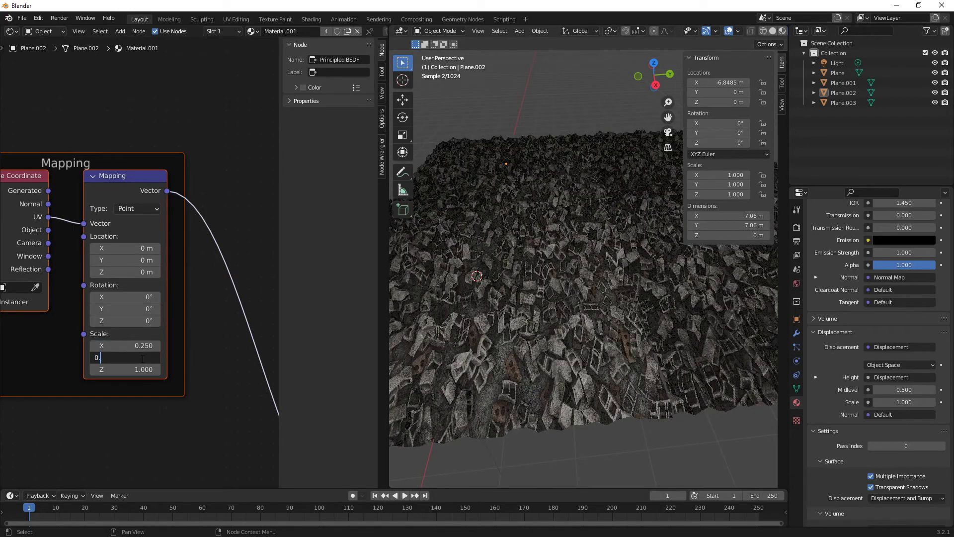
key(Return)
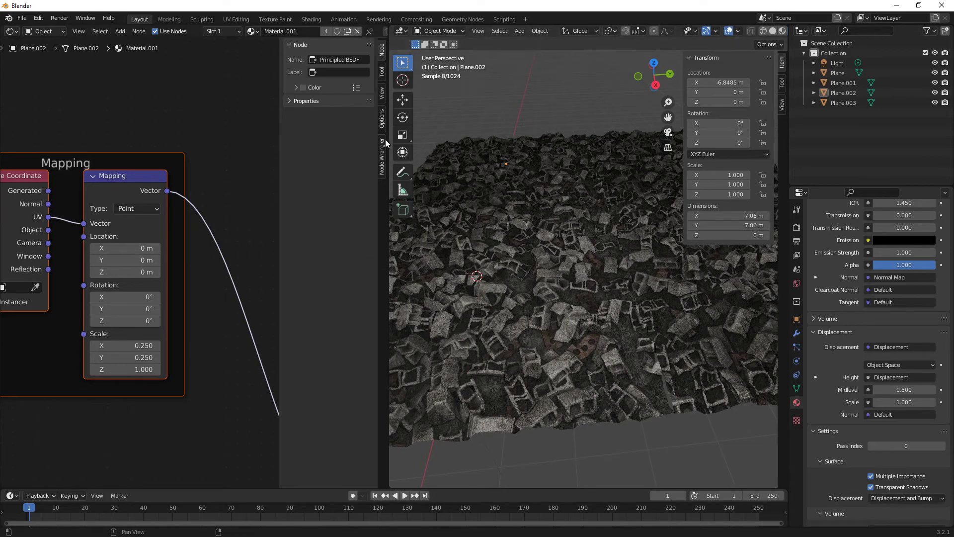
Step: Try a displacement Scale of 1.7, then set it to 1.5
drag(390, 26, 199, 30)
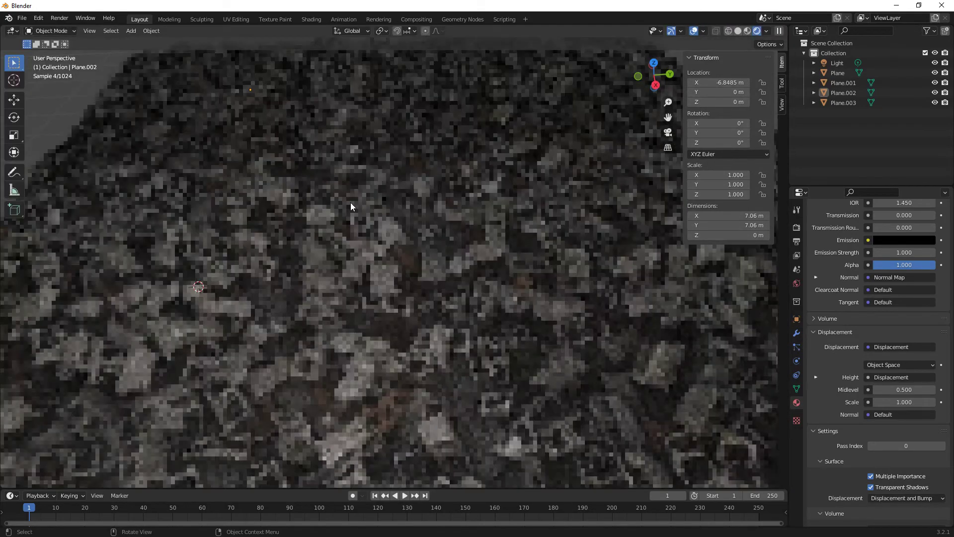
middle_drag(352, 207, 440, 370)
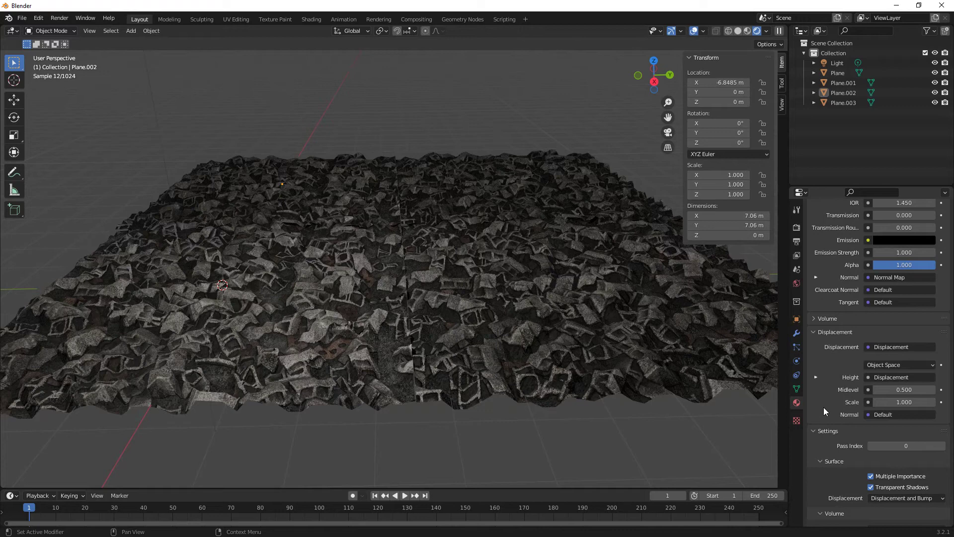
scroll(824, 410, down, 1)
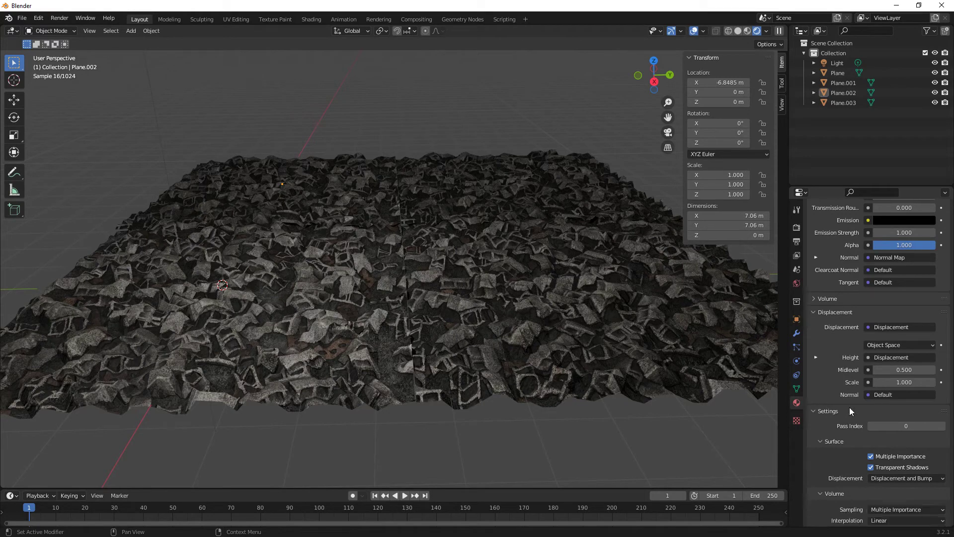
click(902, 384)
text(1.7)
key(Return)
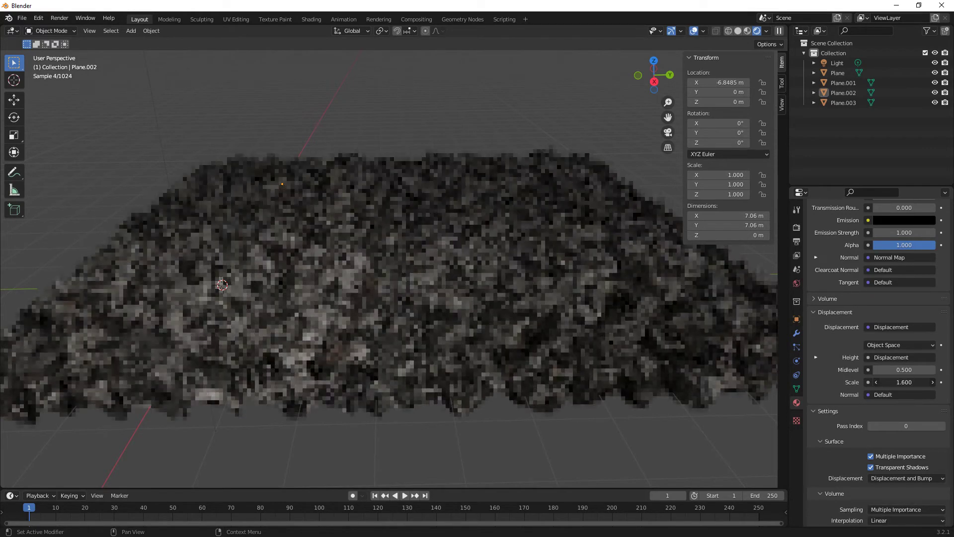
click(903, 382)
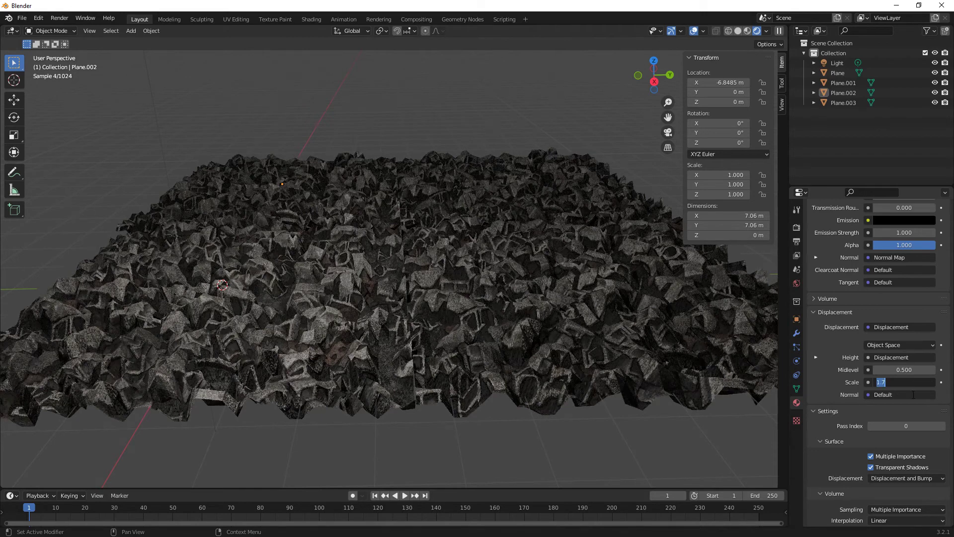
text(1.5)
key(Return)
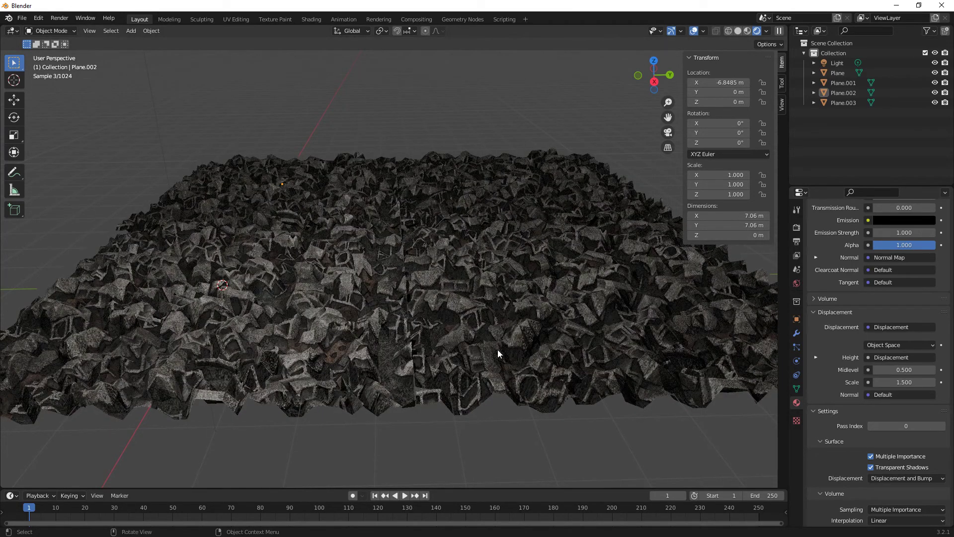
Step: Box-select all four rubble ground planes in the 3D view
middle_drag(497, 350, 502, 373)
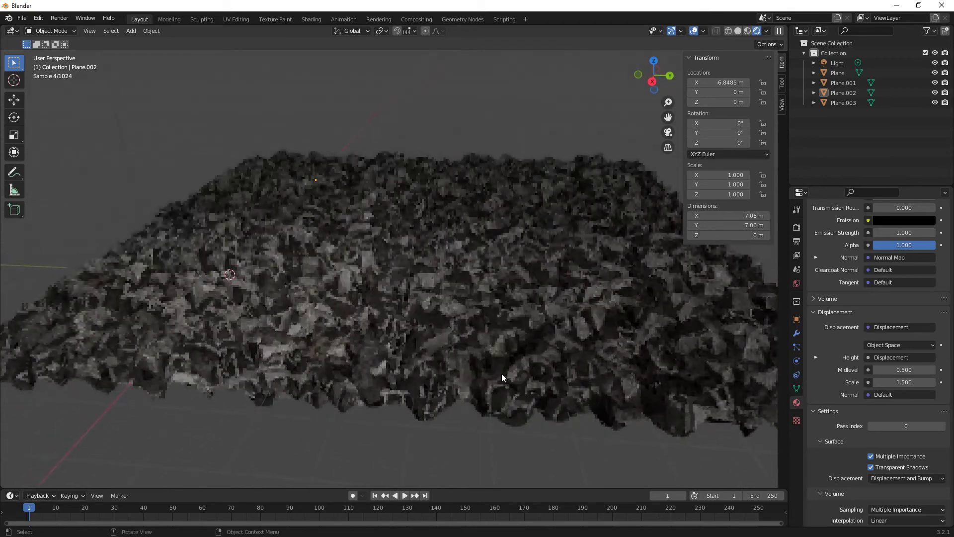
scroll(502, 378, down, 3)
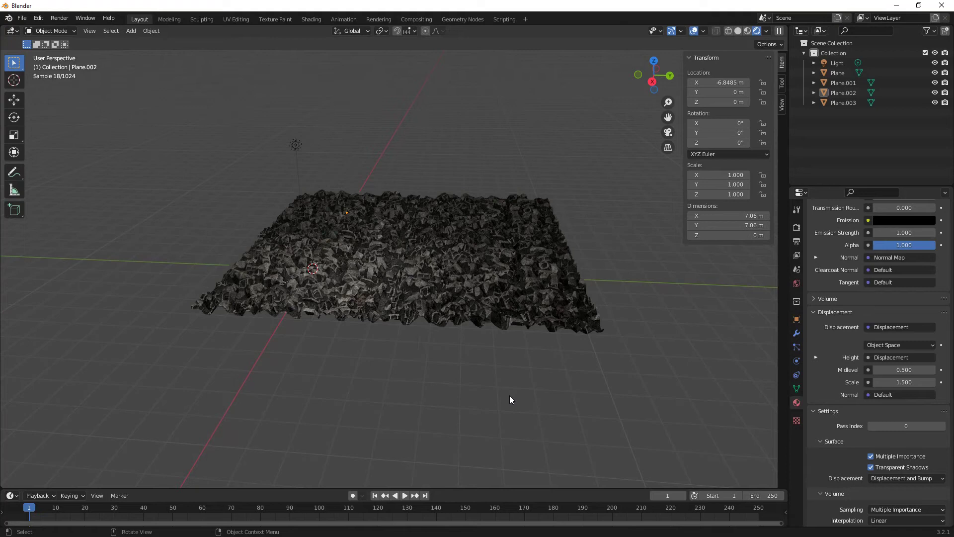
drag(509, 395, 357, 192)
Step: Delete the rubble planes and add a 1 m UV sphere at the origin
key(Delete)
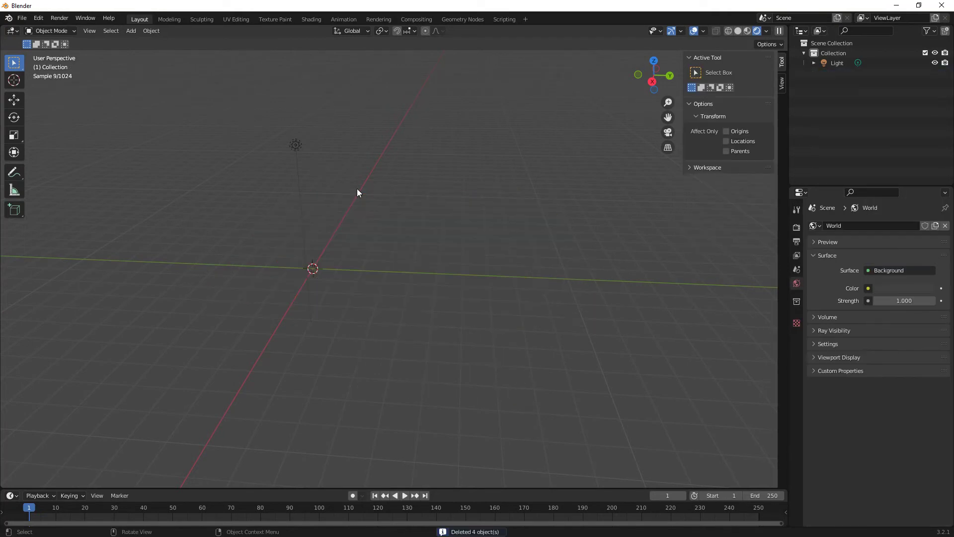
key(shift+a)
mouse_move(357, 192)
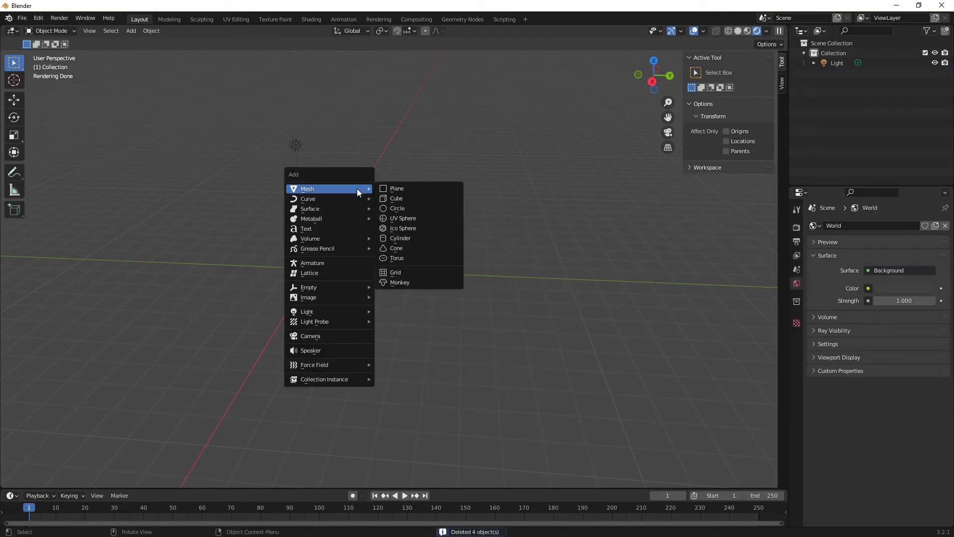
click(410, 220)
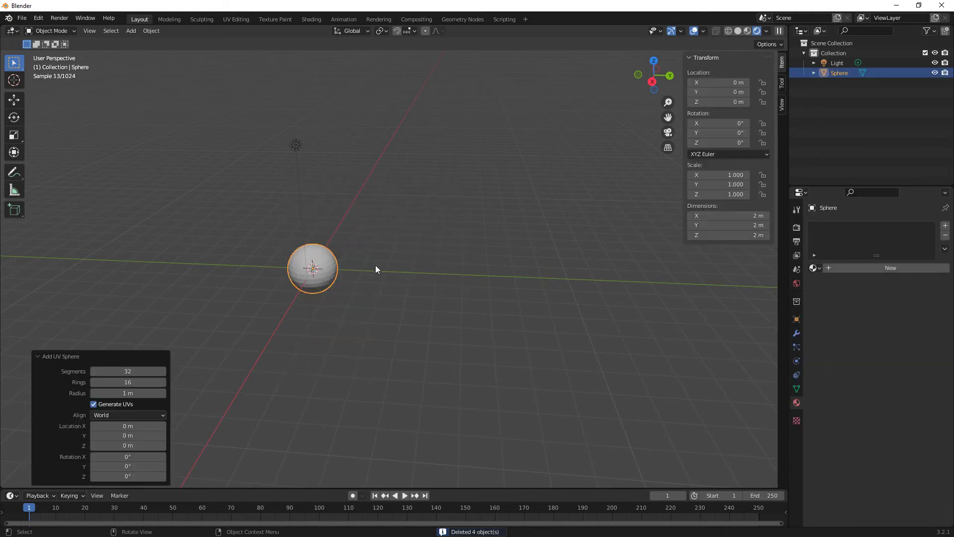
Step: Give the sphere a new Material.002 and split the workspace into two 3D views
shift+middle_drag(347, 299, 407, 314)
scroll(368, 324, up, 3)
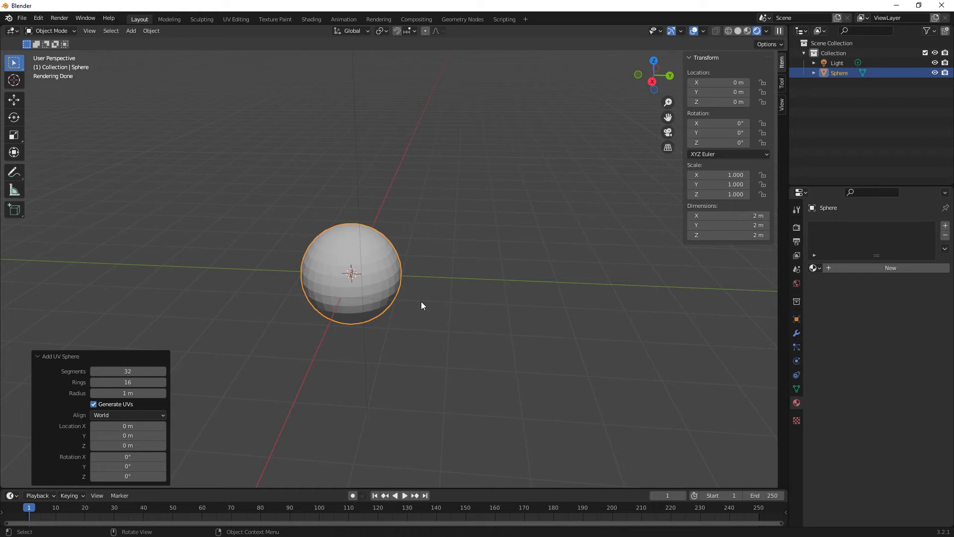
click(895, 266)
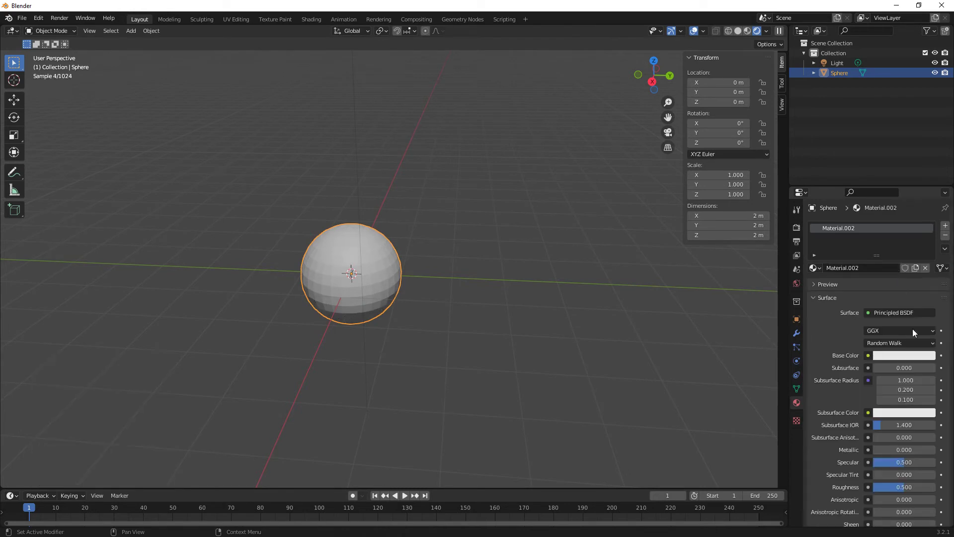
drag(3, 26, 202, 44)
Step: Switch the left area to the Shader Editor and wire in all nine grey_brick_rubble maps via Principled Texture Setup
click(16, 32)
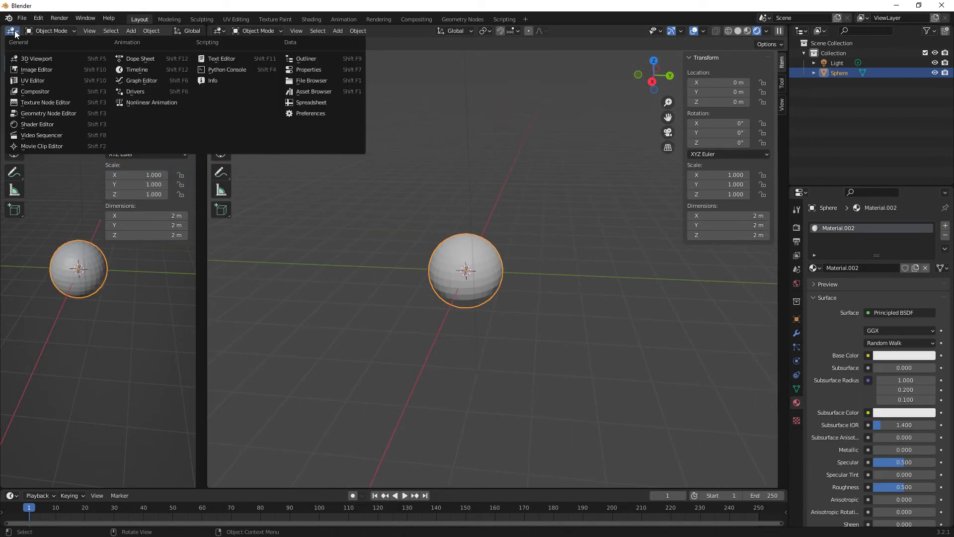
click(35, 125)
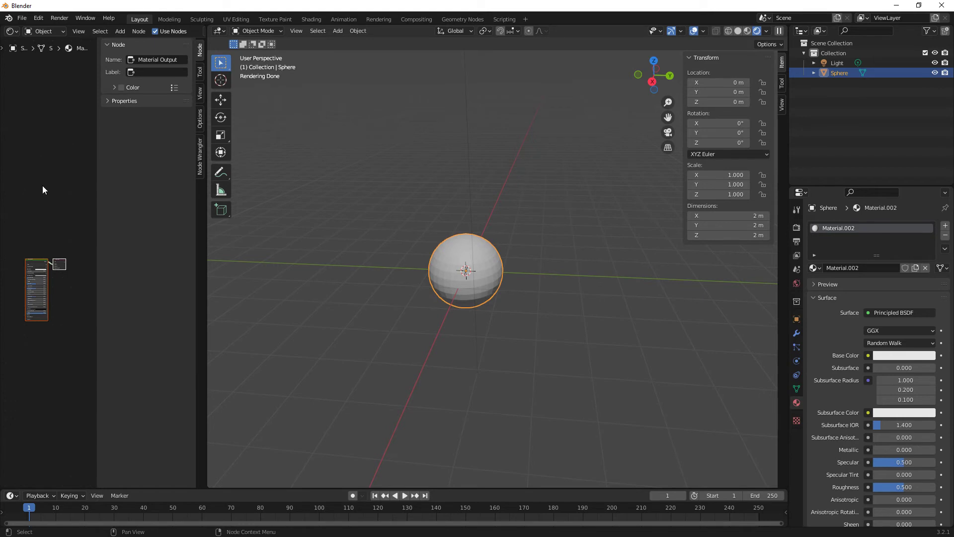
click(38, 261)
middle_drag(45, 196, 70, 160)
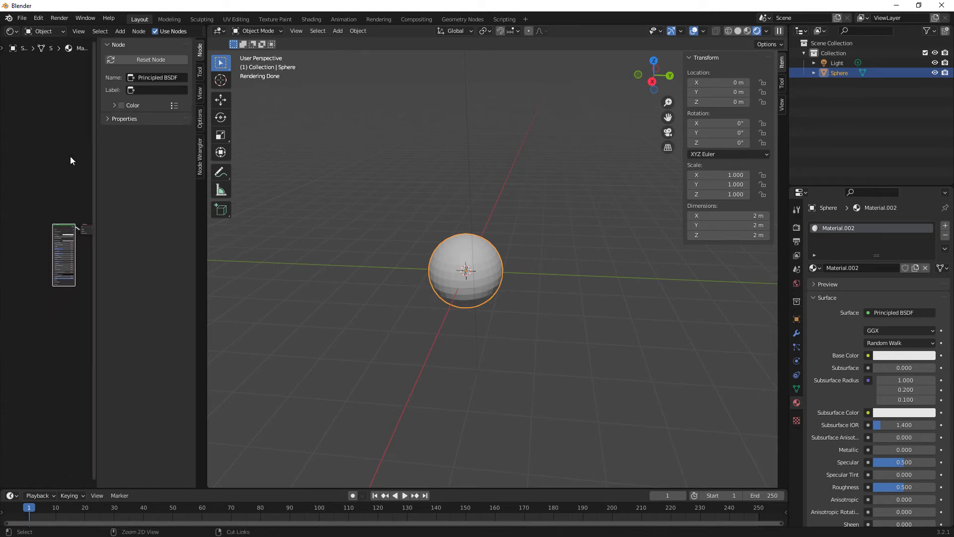
key(ctrl+shift+t)
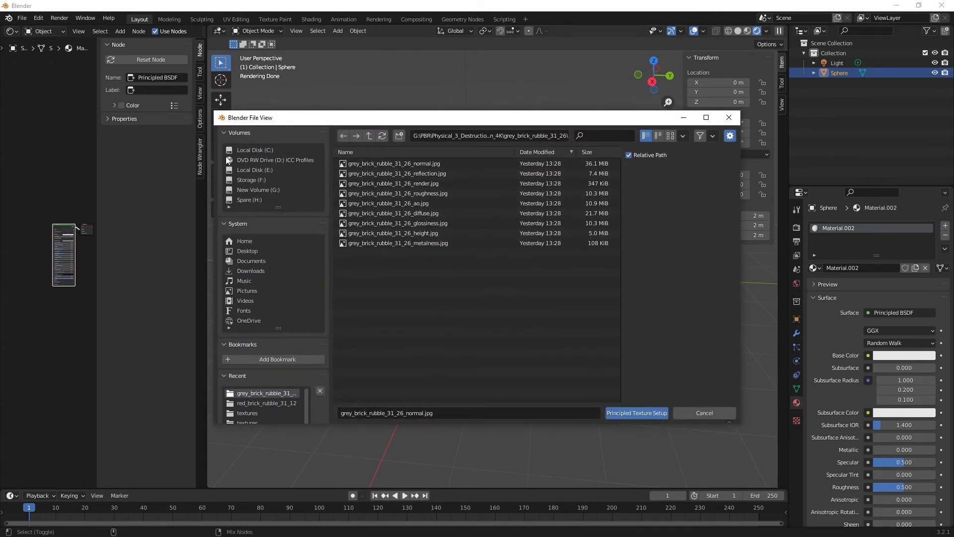
drag(378, 279, 377, 153)
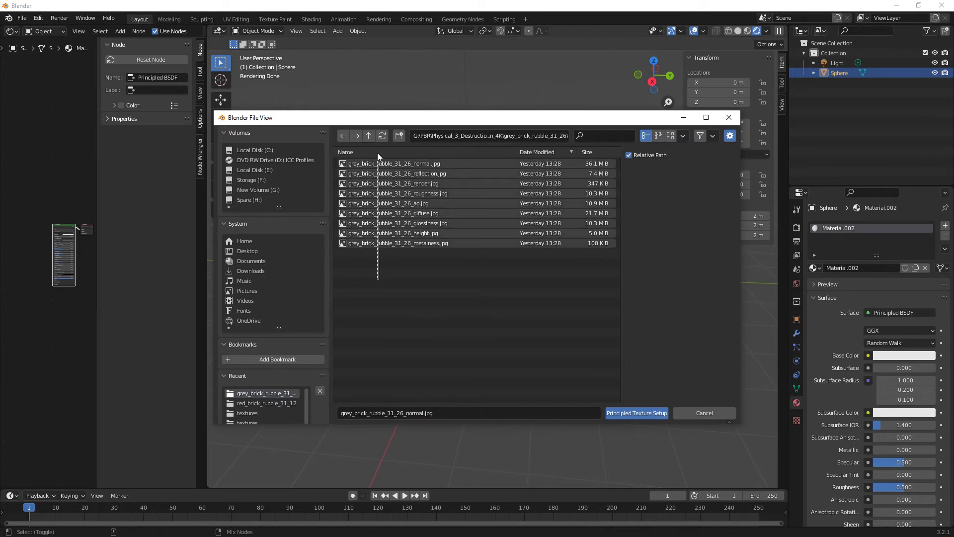
click(627, 413)
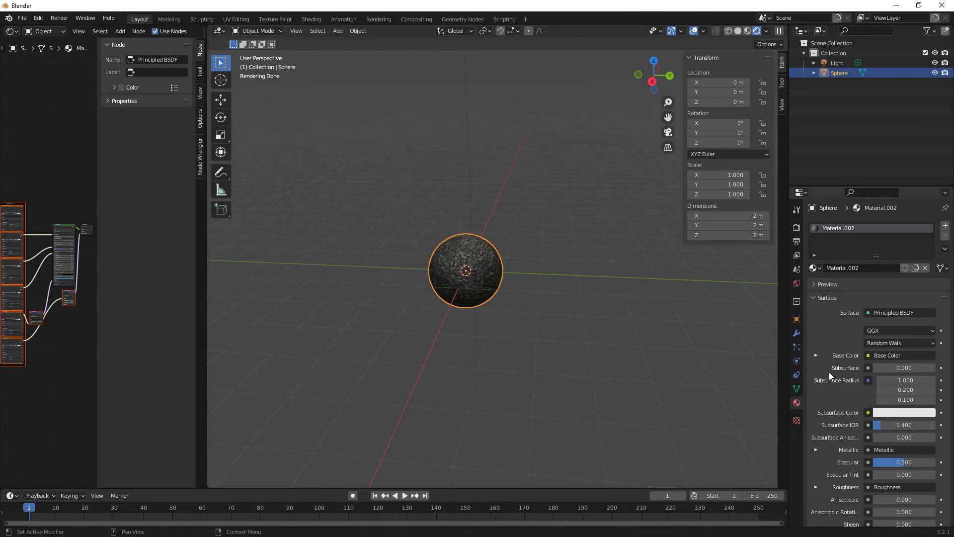
Step: Raise the material's Displacement Scale to 2.1
scroll(842, 427, down, 10)
scroll(842, 428, down, 3)
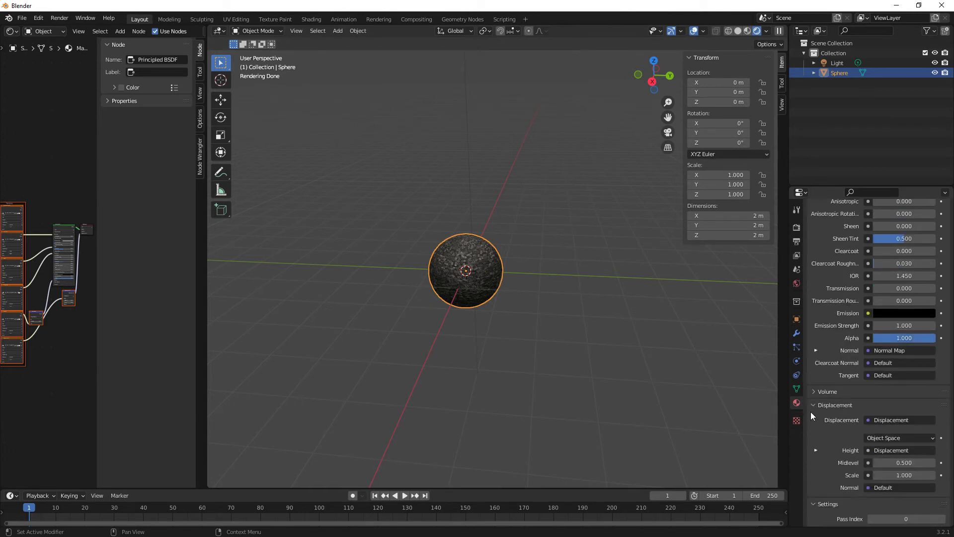
scroll(535, 299, up, 5)
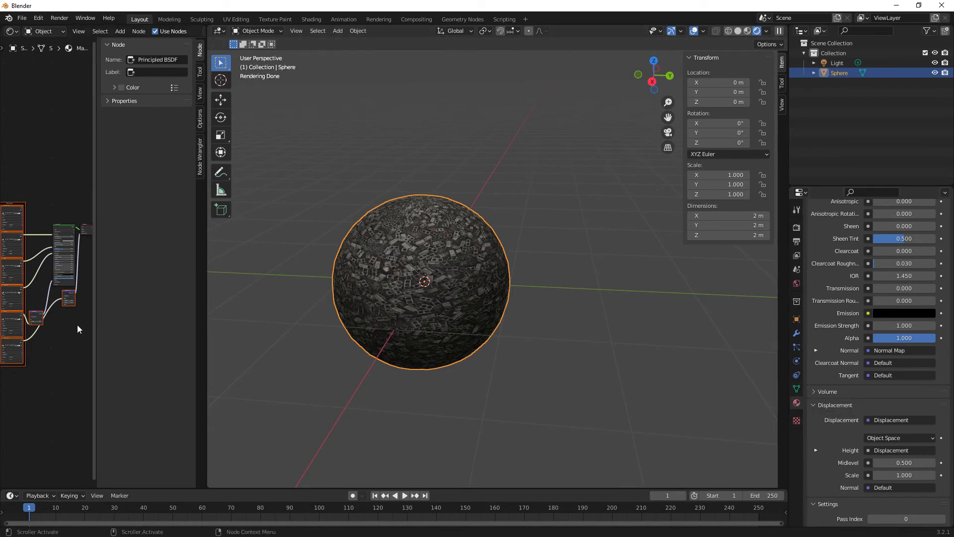
click(919, 478)
text(2.1)
key(Return)
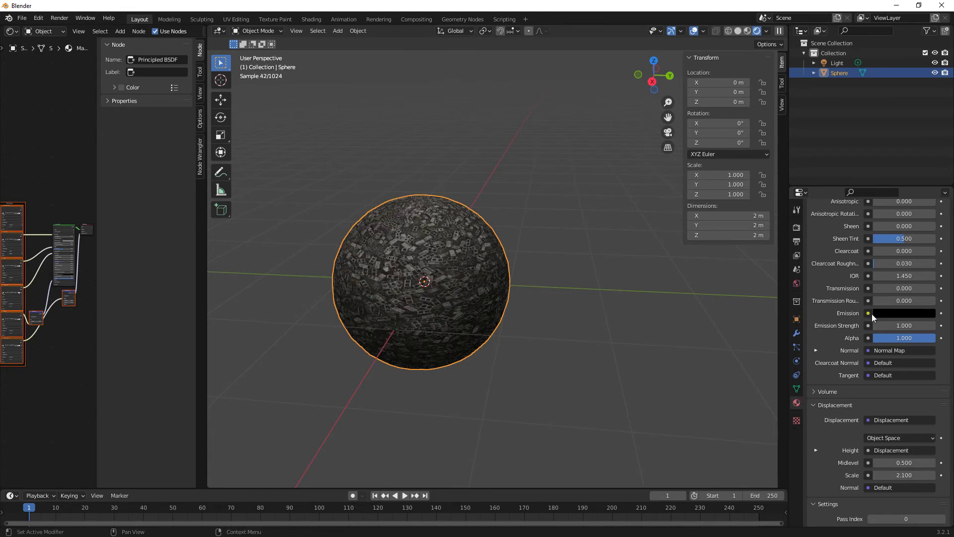
click(794, 333)
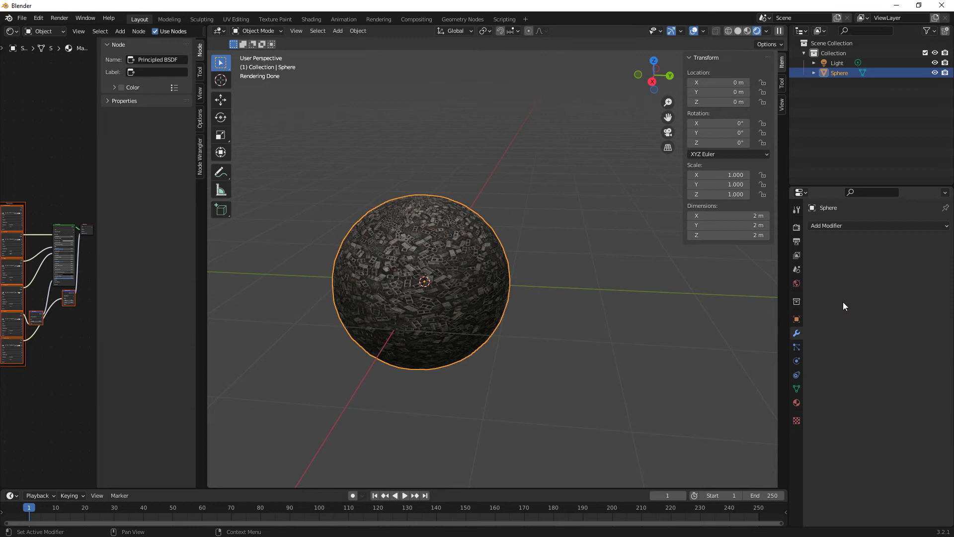
Step: Add a Subdivision Surface modifier to the sphere with Levels Viewport set to 2
click(833, 227)
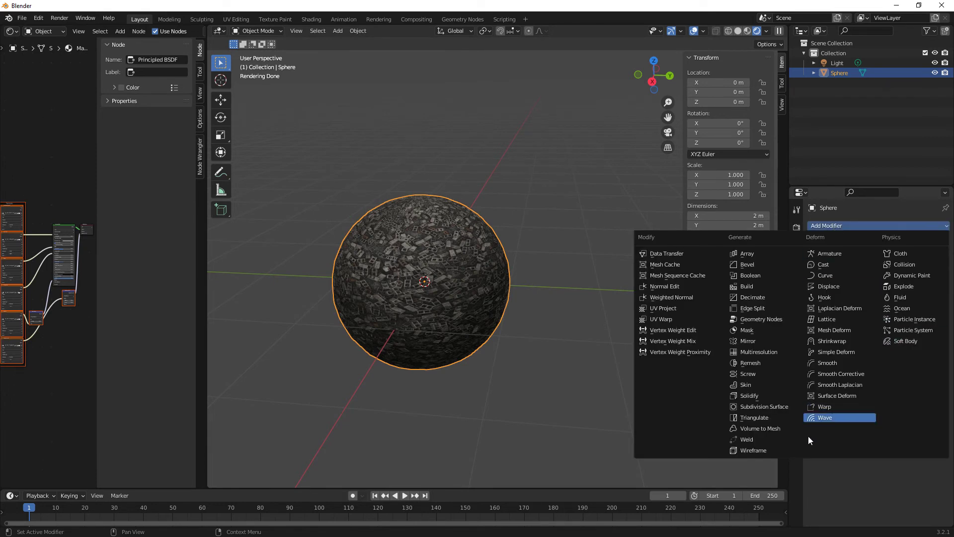
click(764, 407)
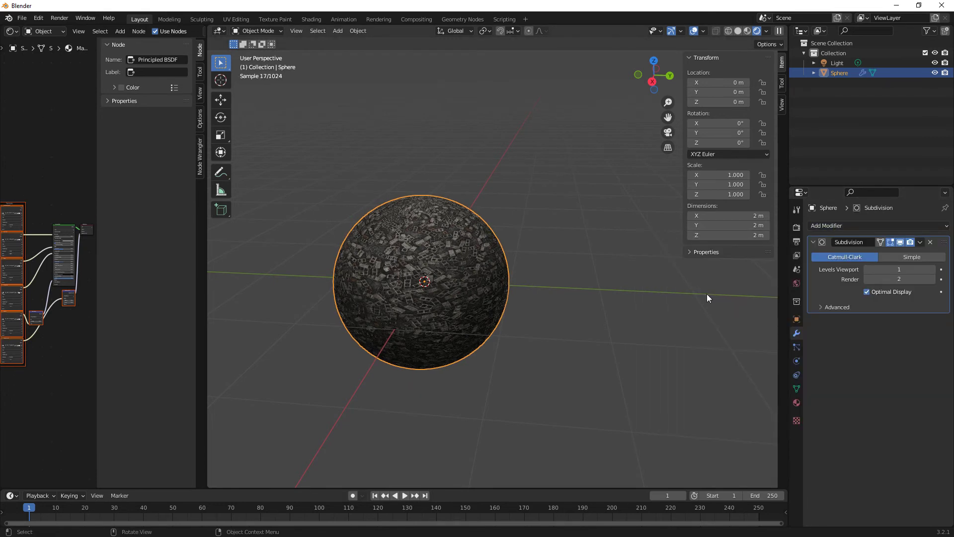
click(932, 269)
scroll(500, 323, up, 3)
shift+middle_drag(478, 330, 551, 357)
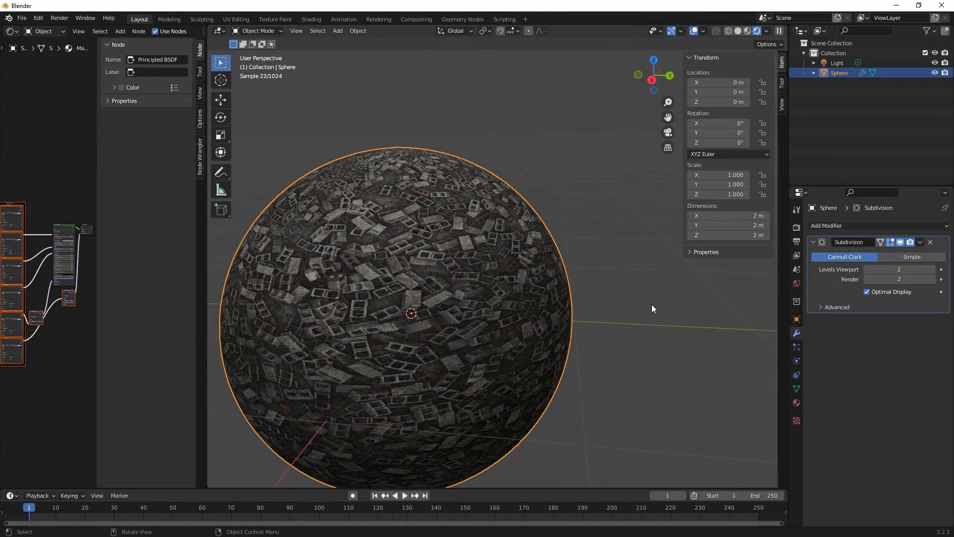
Step: Set the material's Surface Displacement method to Displacement and Bump
click(796, 403)
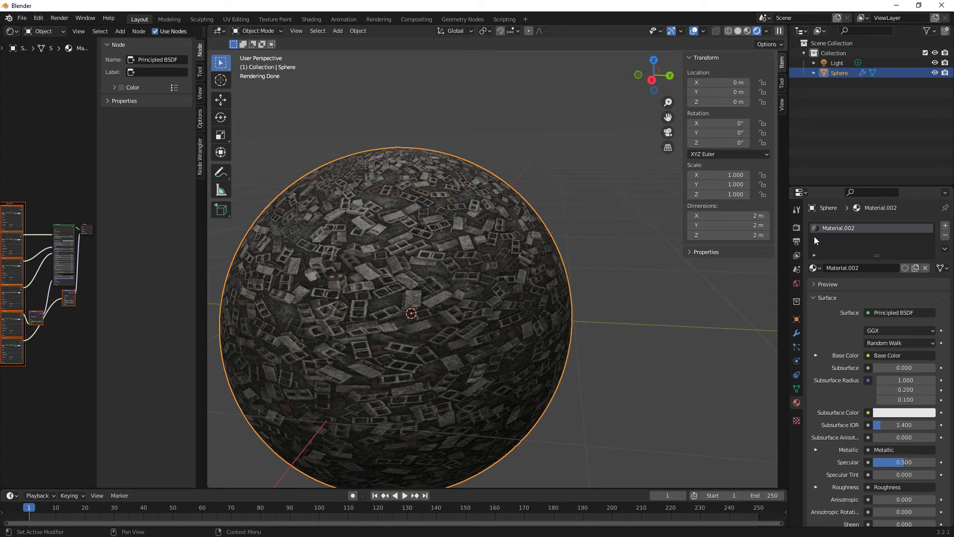
click(797, 229)
click(797, 404)
scroll(835, 442, down, 10)
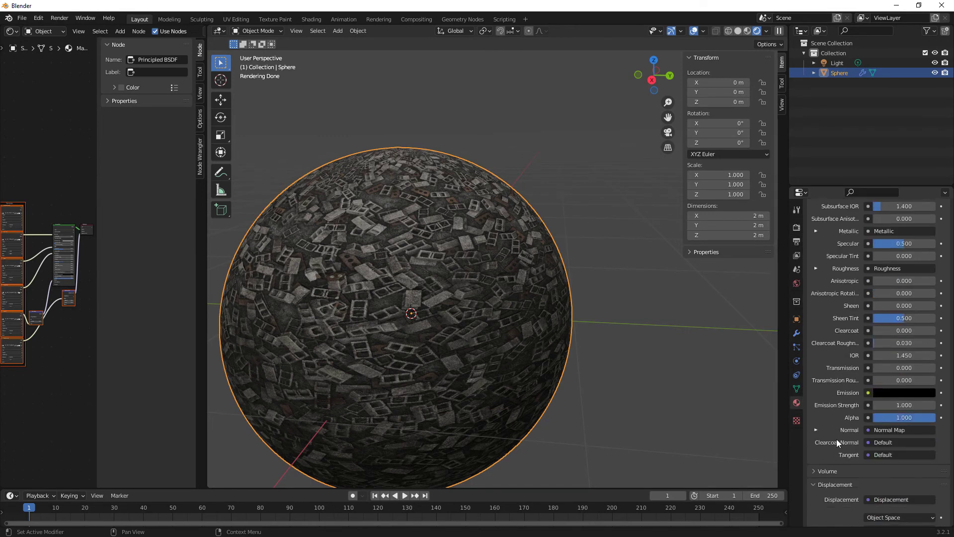
scroll(836, 439, down, 7)
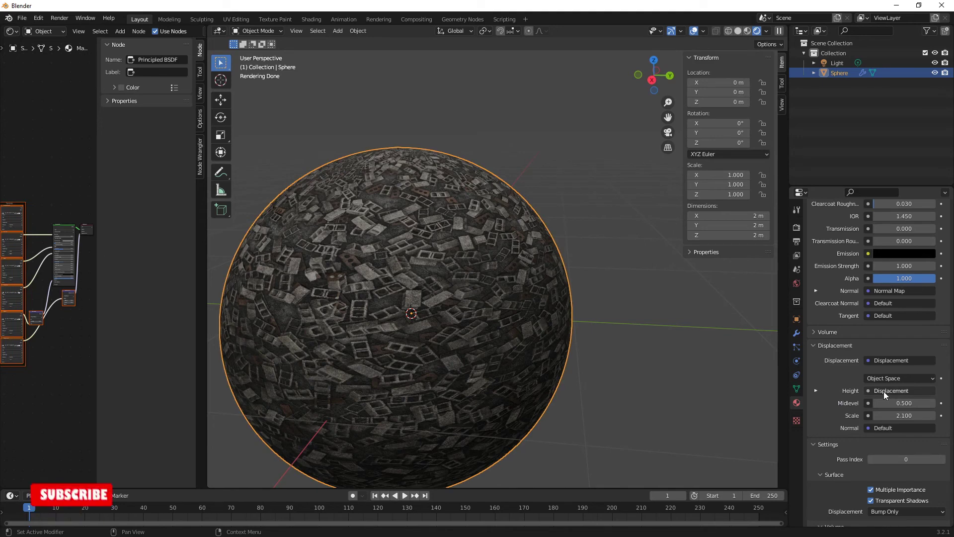
scroll(868, 442, down, 1)
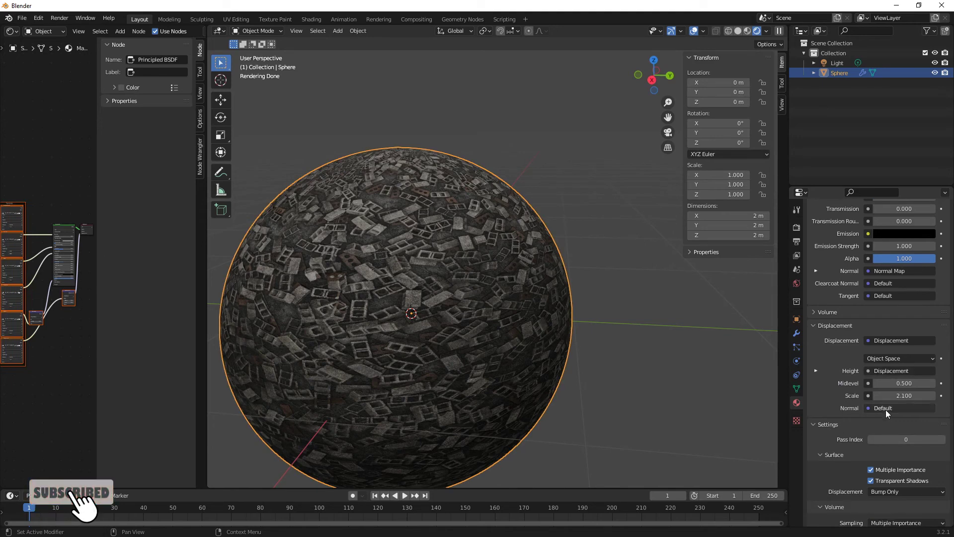
click(883, 371)
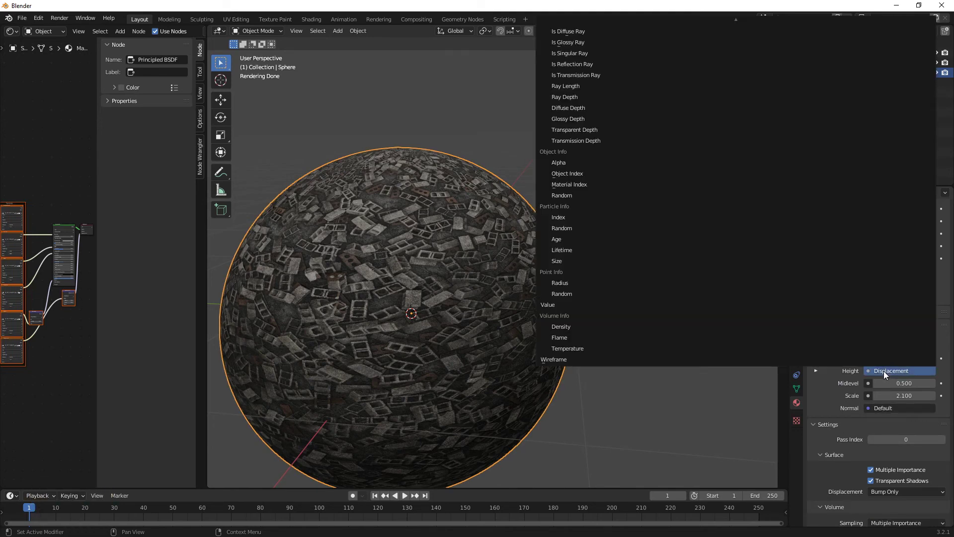
scroll(863, 434, down, 3)
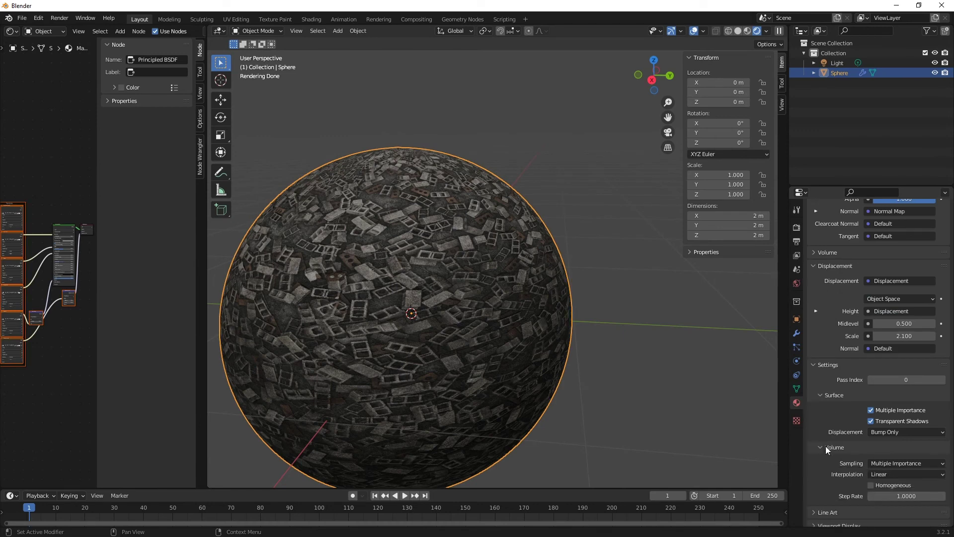
click(884, 431)
click(877, 464)
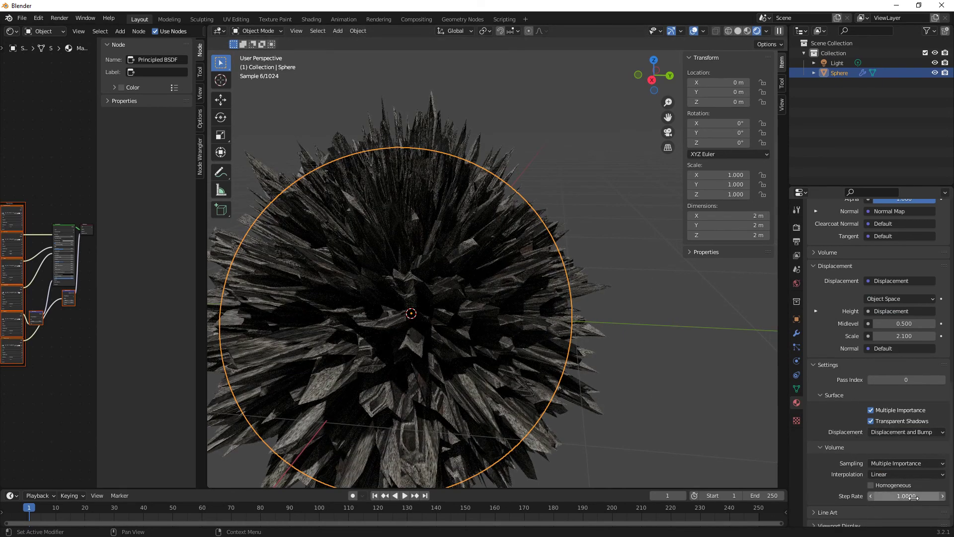
Step: Lower the Displacement Scale to 1, then 0.5, and finally 0.25
scroll(812, 426, down, 1)
click(912, 317)
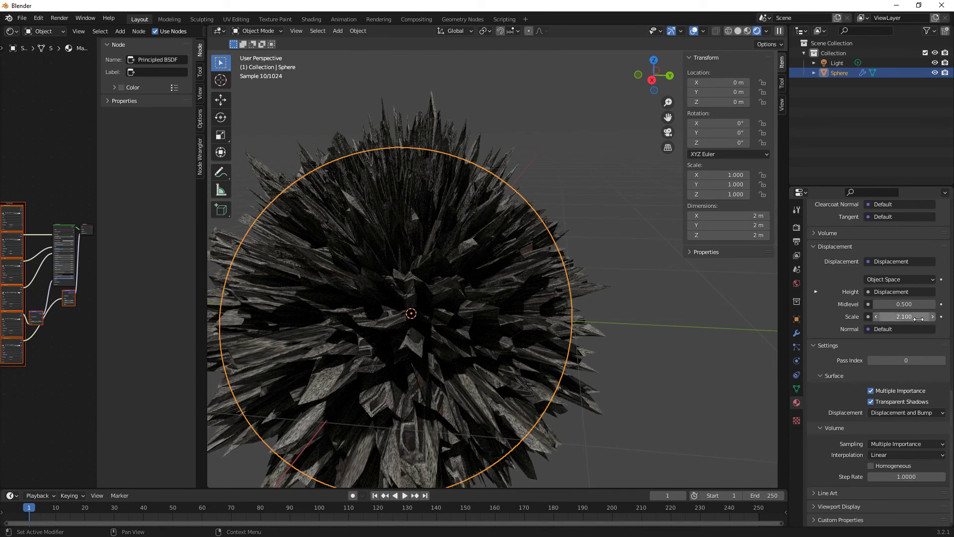
text(1)
key(Return)
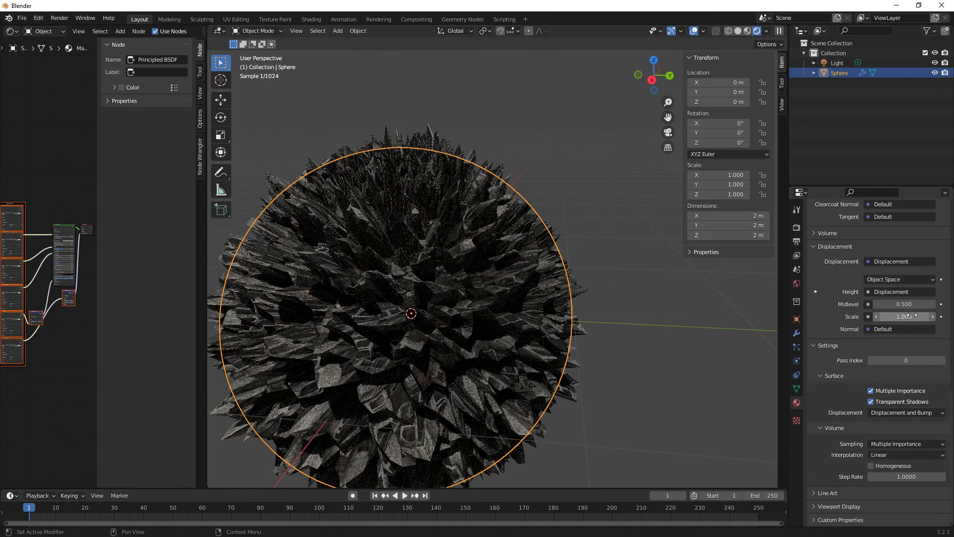
click(903, 316)
text(0.5)
key(Return)
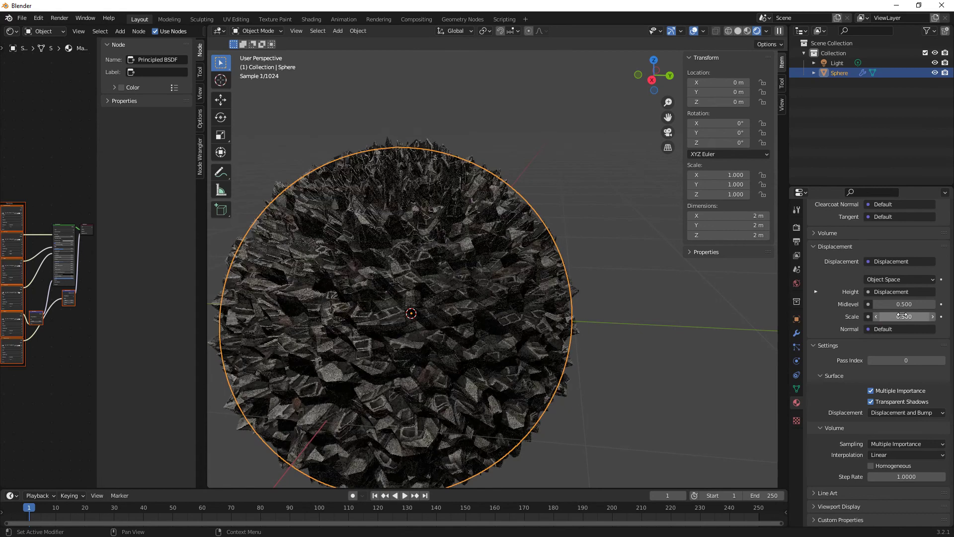
click(902, 316)
text(0.25)
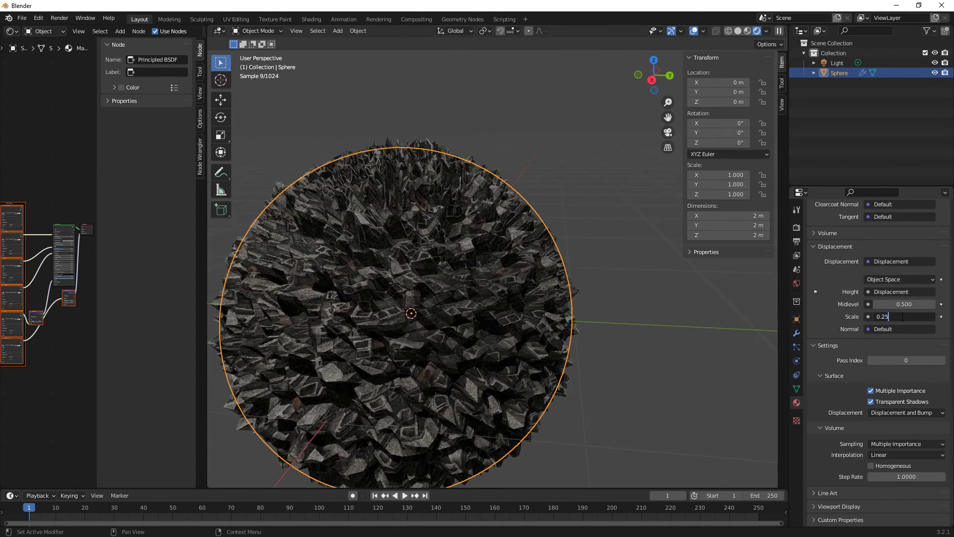
key(Return)
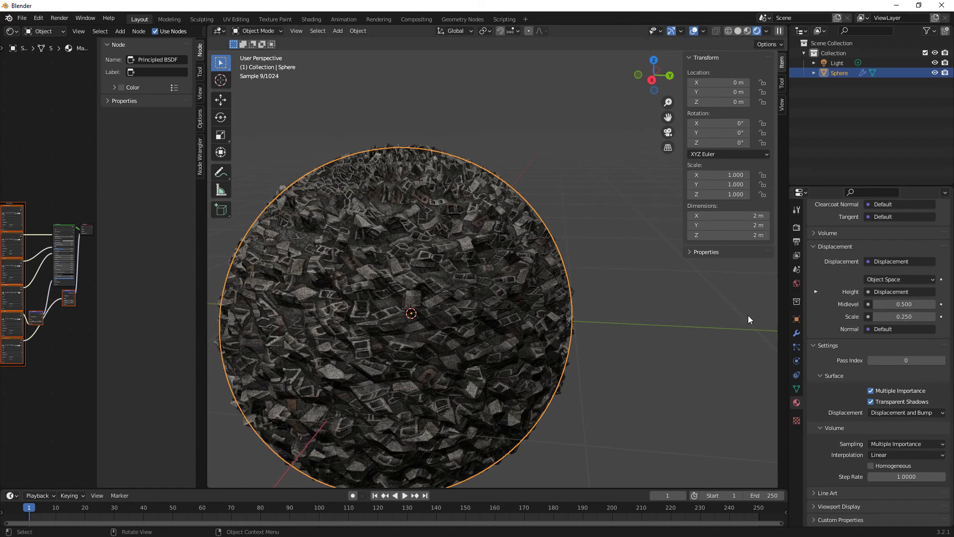
mouse_move(596, 343)
middle_down()
mouse_move(580, 351)
mouse_move(598, 338)
mouse_move(594, 347)
mouse_move(584, 331)
mouse_move(577, 345)
middle_up()
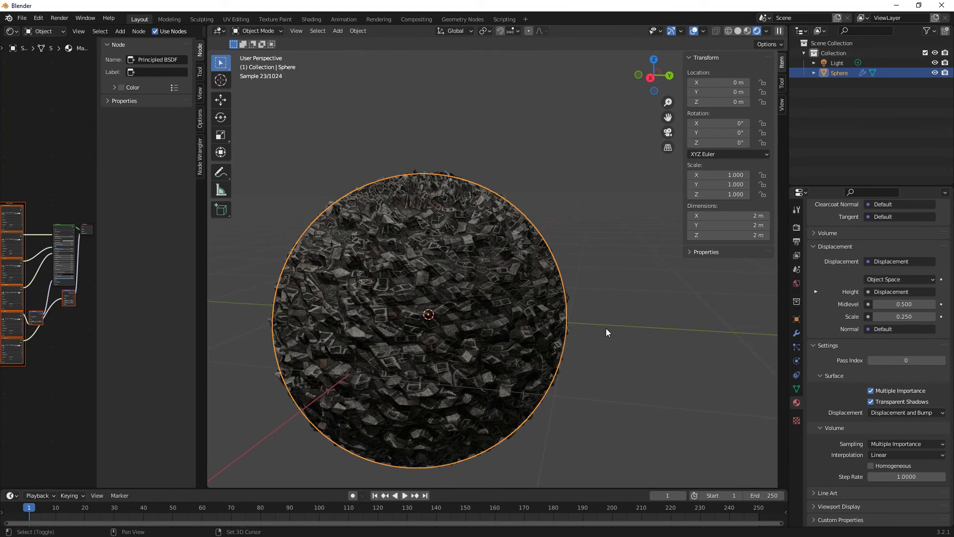
Step: Add a plane and raise it along Z to about 0.726 m
key(shift+a)
mouse_move(607, 328)
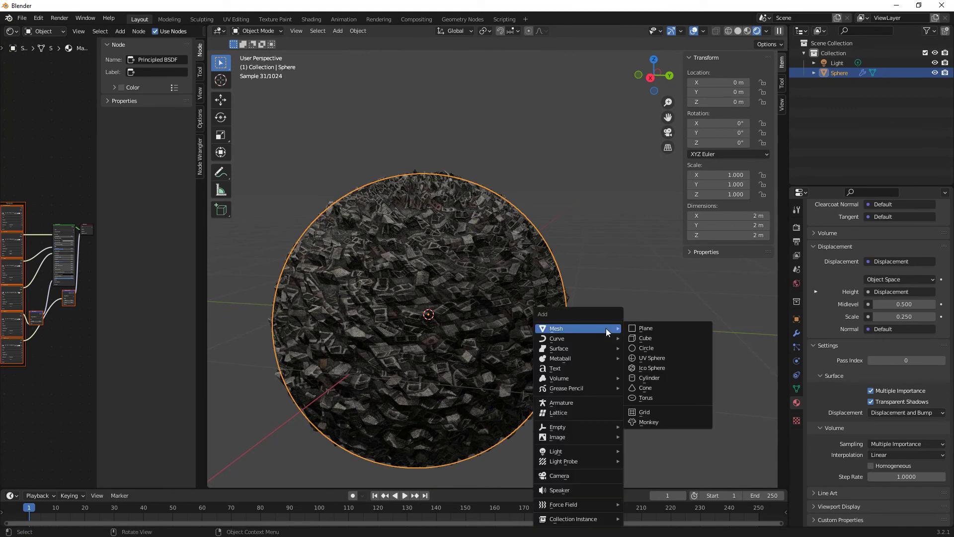
click(660, 330)
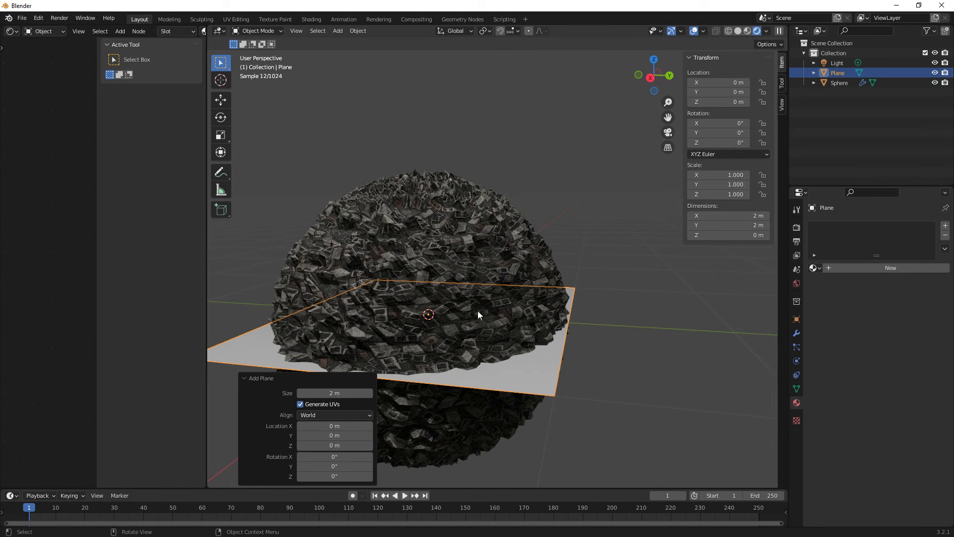
key(g)
key(z)
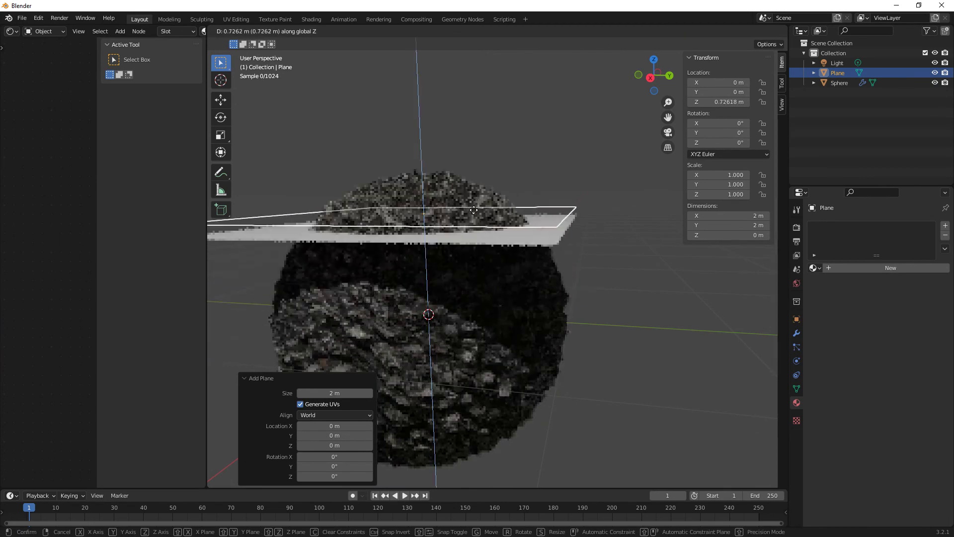
click(475, 213)
middle_drag(475, 213, 507, 294)
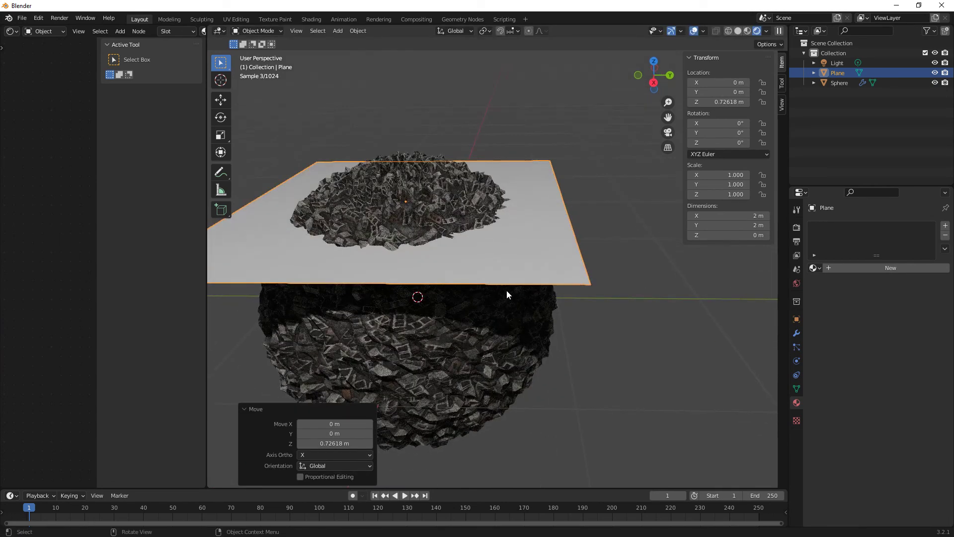
Step: Scale the plane uniformly to 1.87 so the rubble pokes through as a mound
key(s)
click(505, 261)
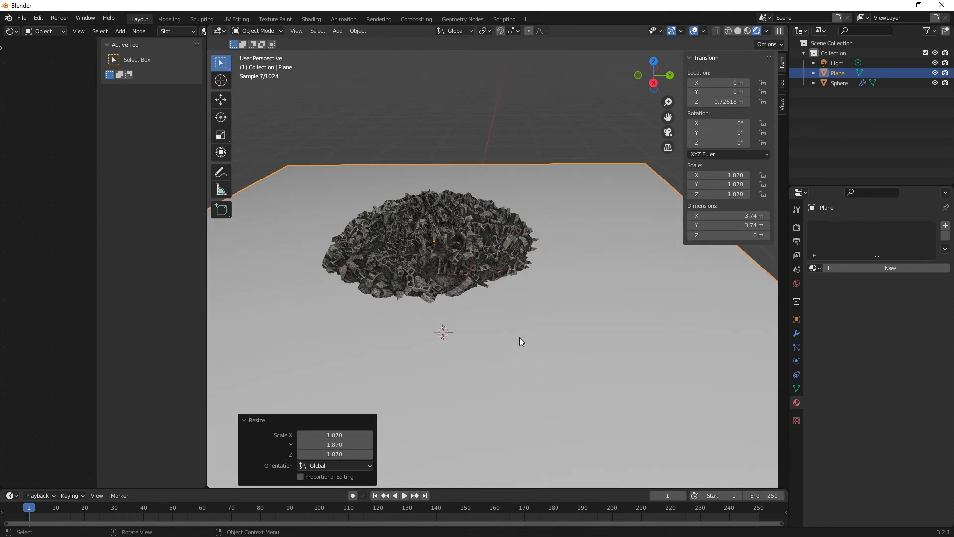
middle_drag(520, 337, 518, 311)
scroll(535, 335, up, 2)
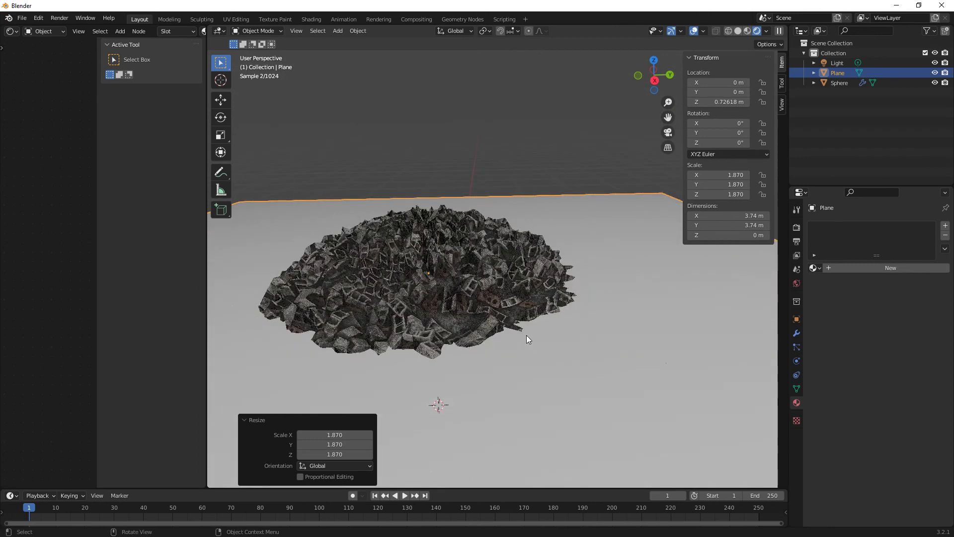